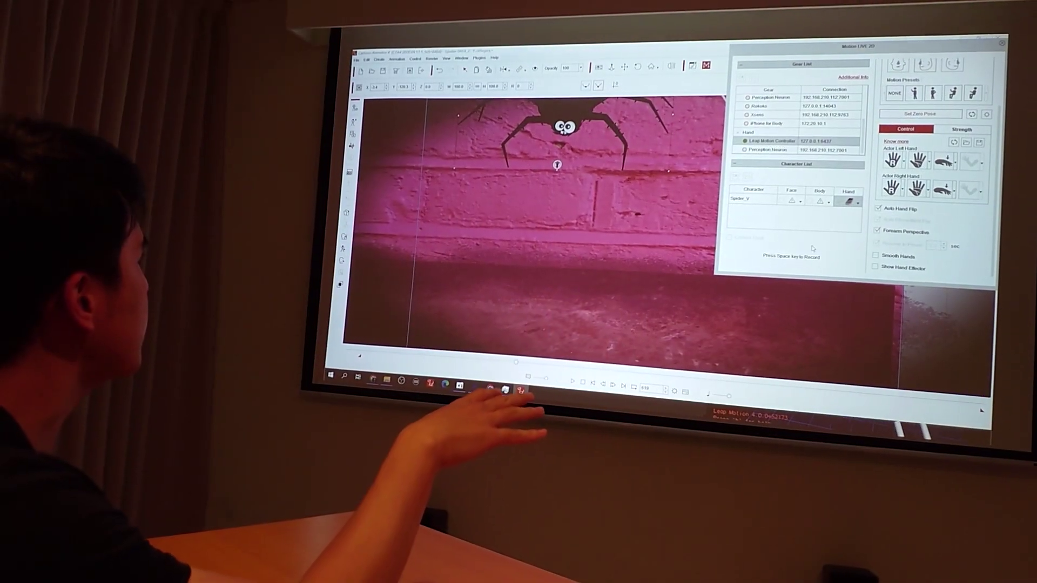
key(space)
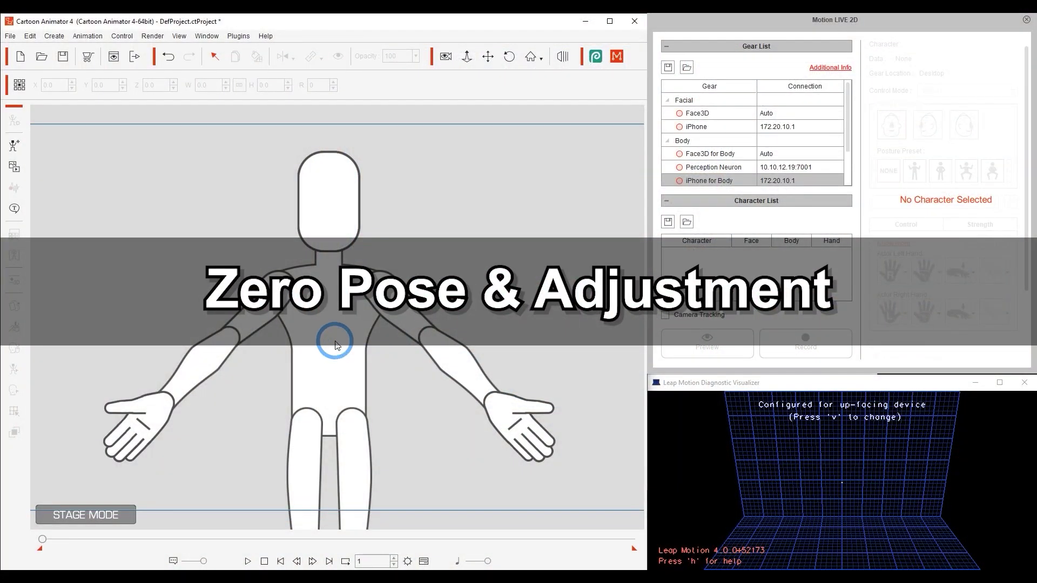
Select the dummy character, activate the Leap Motion Controller gear, and assign it to the character's hand capture
click(336, 346)
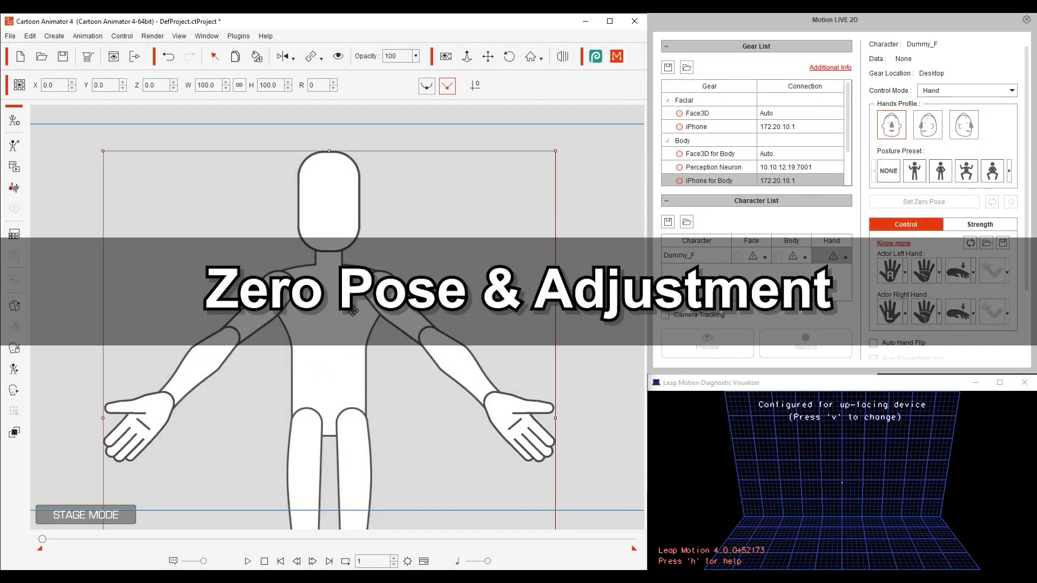
drag(847, 94, 852, 164)
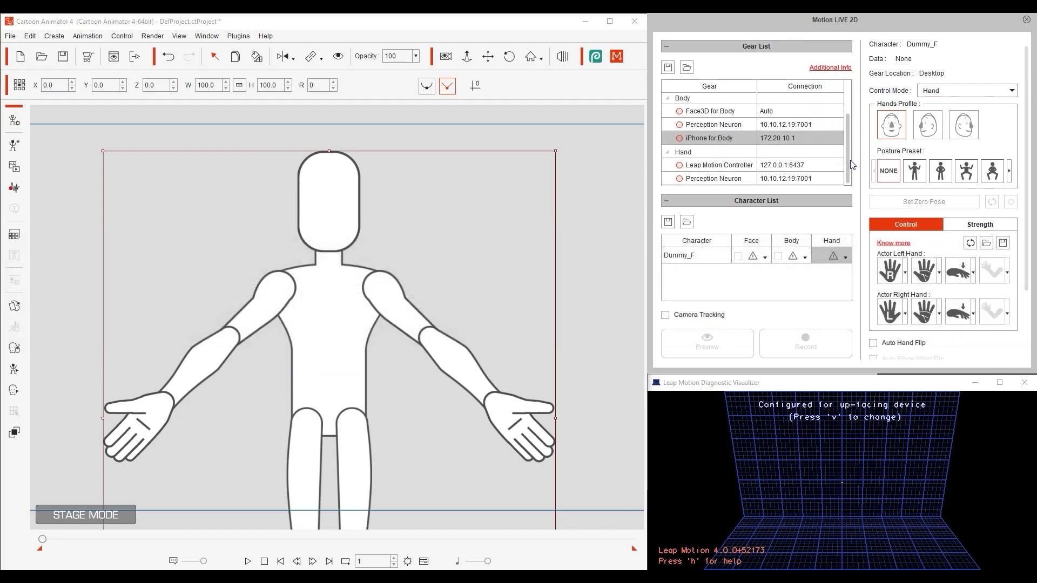
click(680, 166)
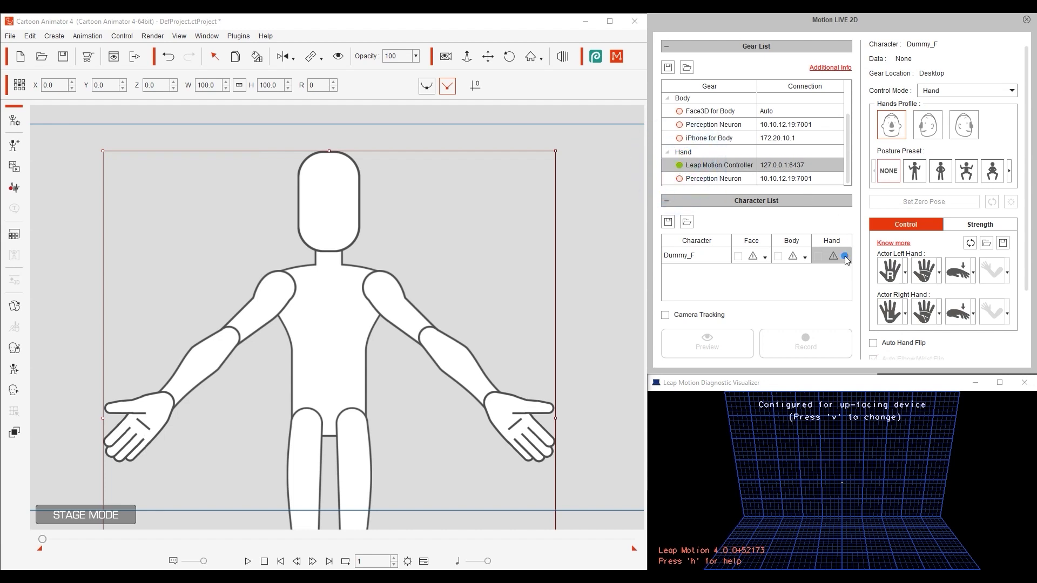
click(898, 264)
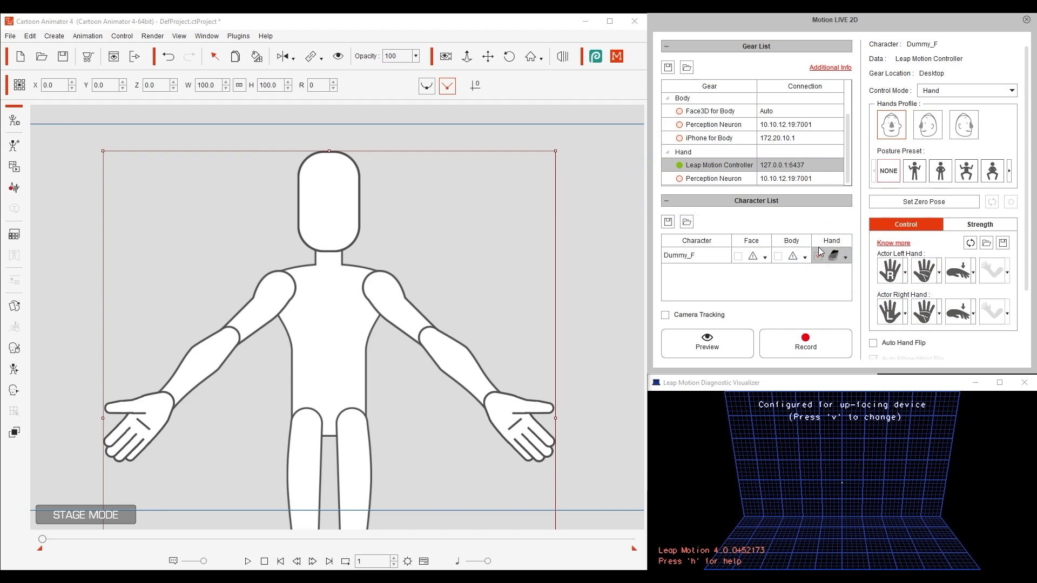
Preview the hand tracking on the dummy, checking the tracked hand in the Leap Motion visualizer, and stop the preview
click(731, 343)
key(space)
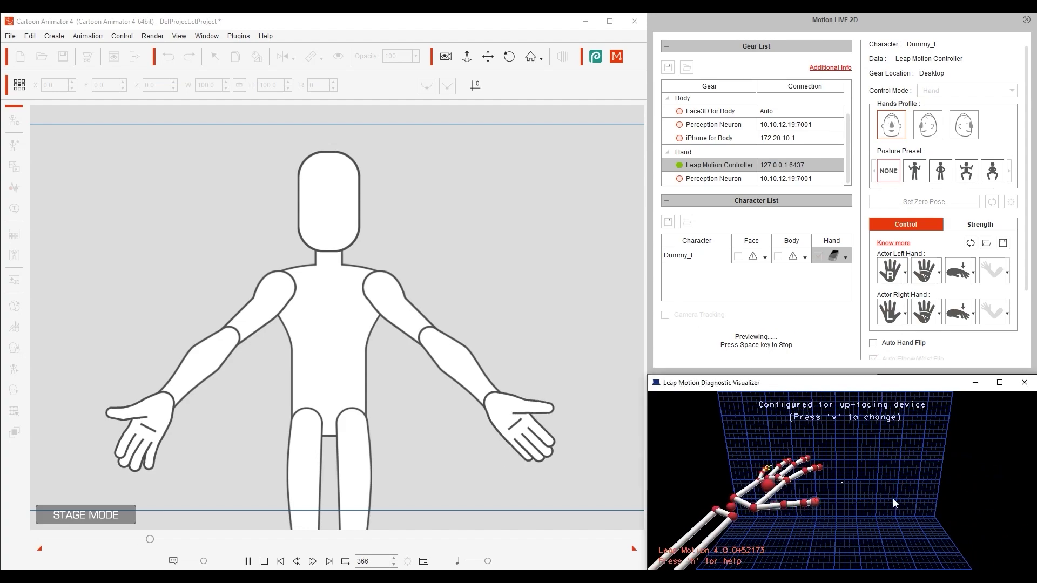
drag(890, 500, 724, 468)
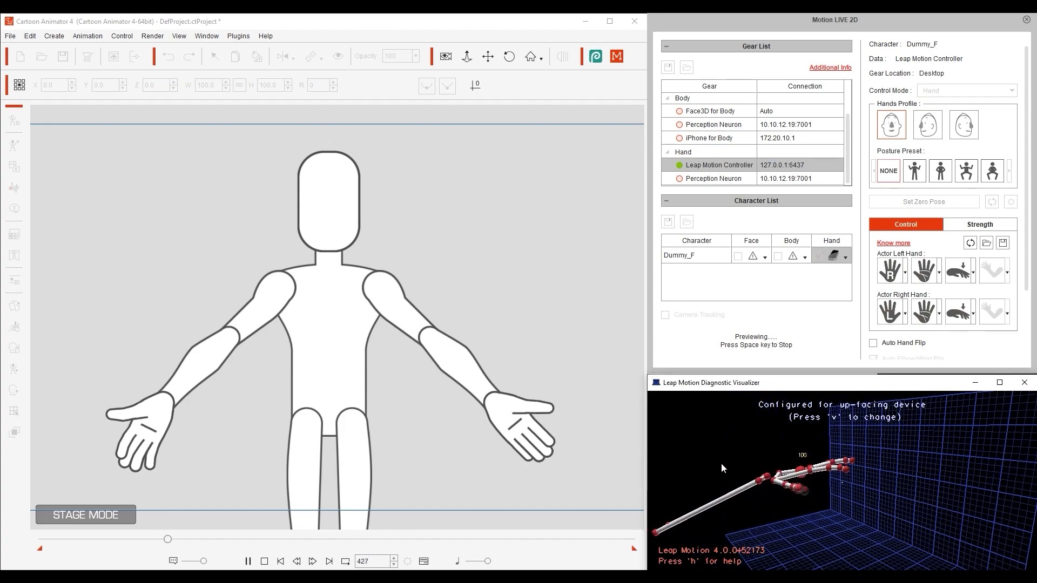
drag(781, 485, 779, 514)
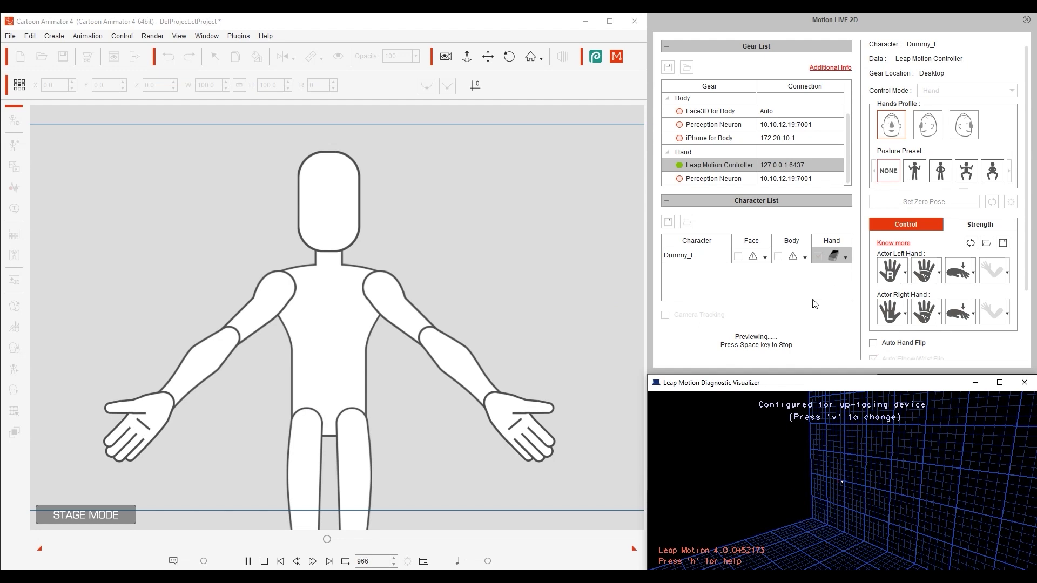
key(space)
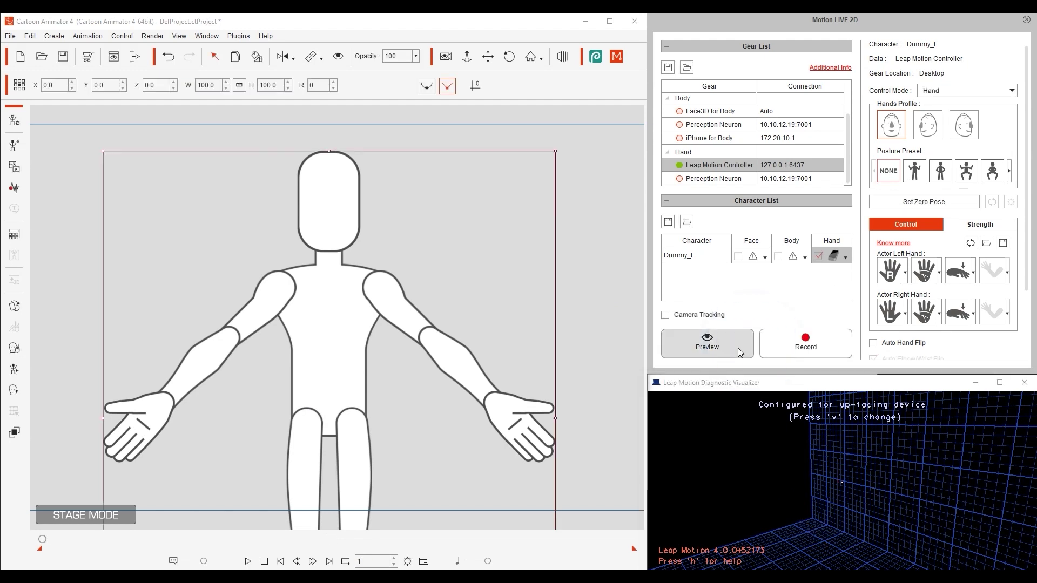
Calibrate the hands with Set Zero Pose using the open-palm and fist steps, and preview the calibrated motion
click(925, 202)
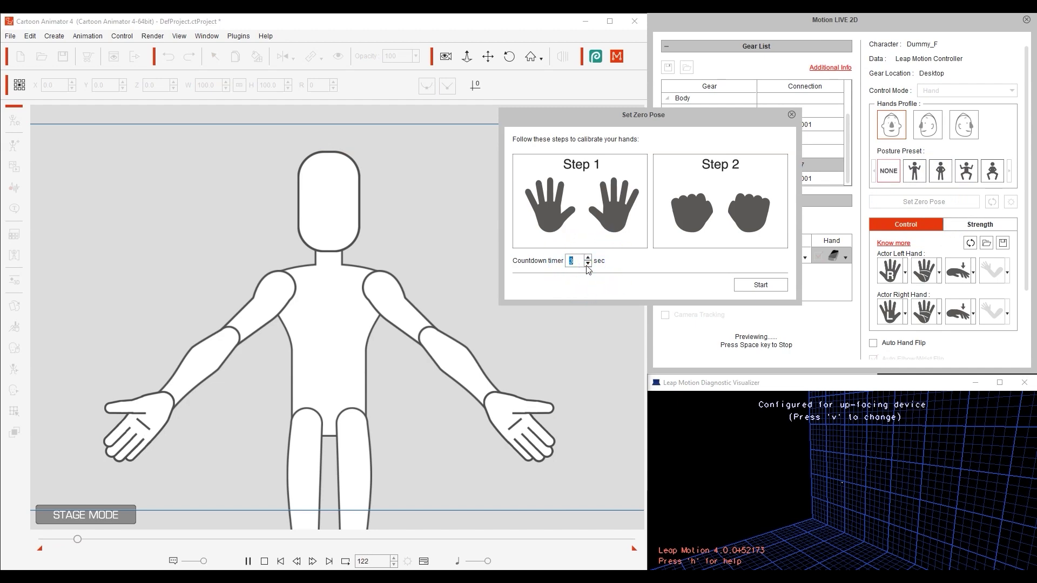
click(752, 283)
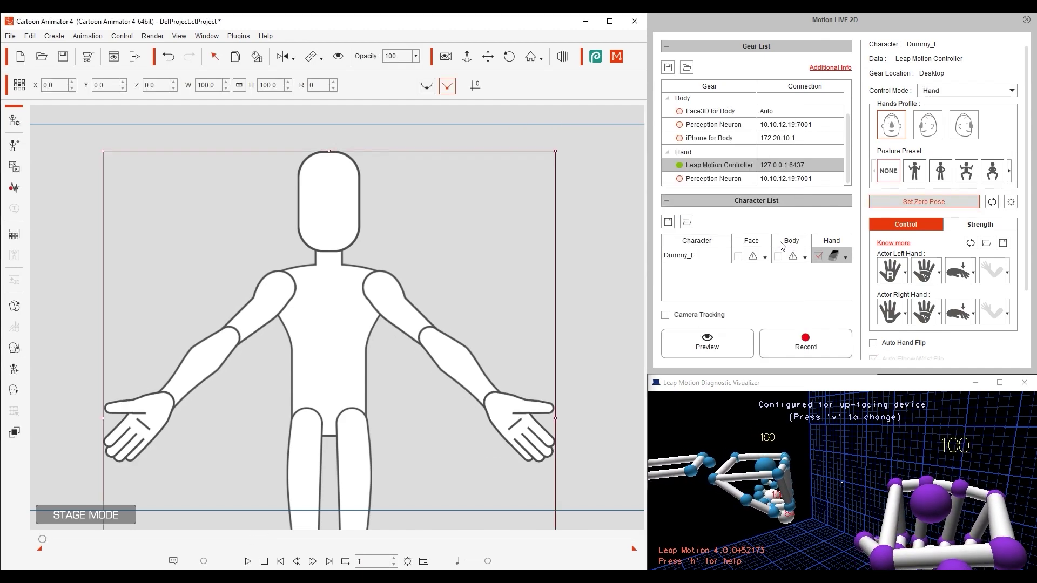
click(703, 343)
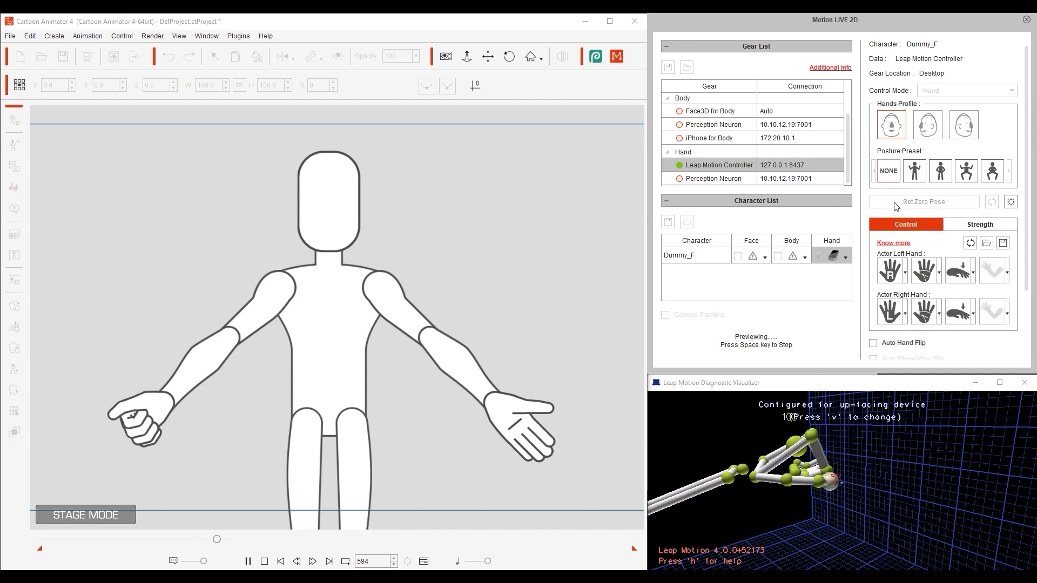
In the finger range settings, set Right Hand Strength to 9.4 for the Open Palm gesture profile
click(1011, 202)
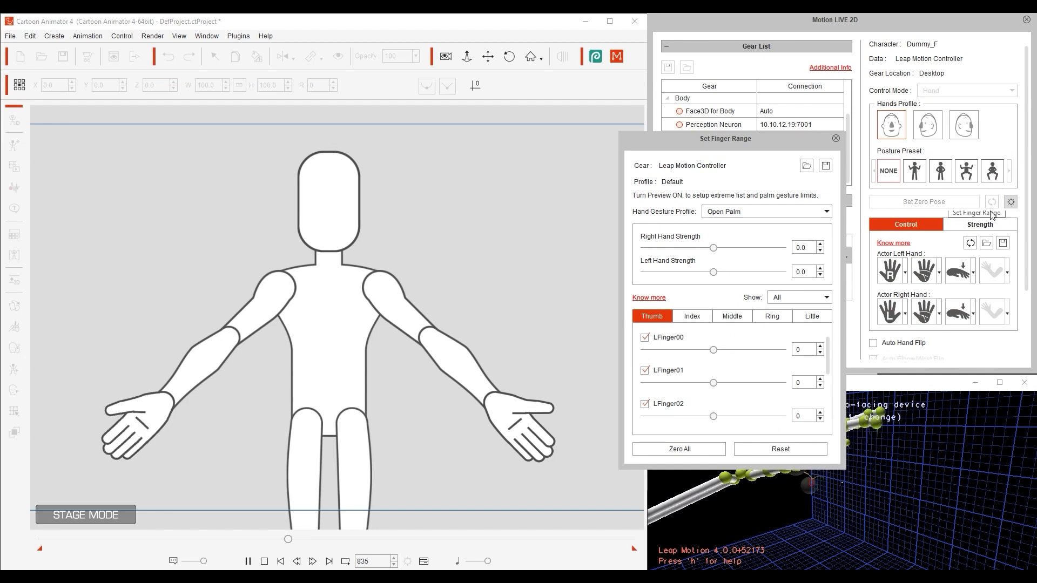
drag(782, 143, 640, 47)
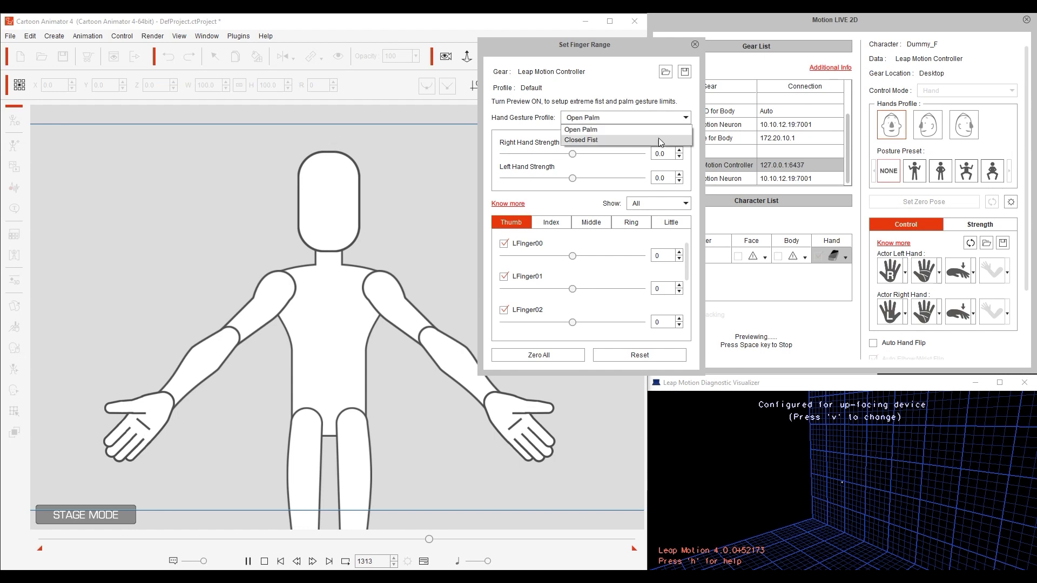
click(659, 130)
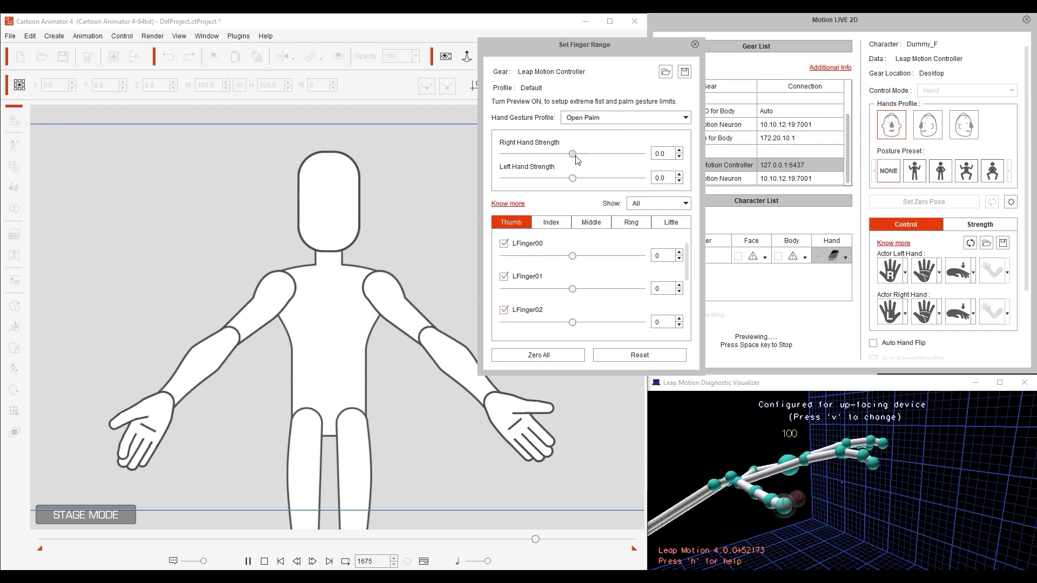
drag(582, 158, 587, 160)
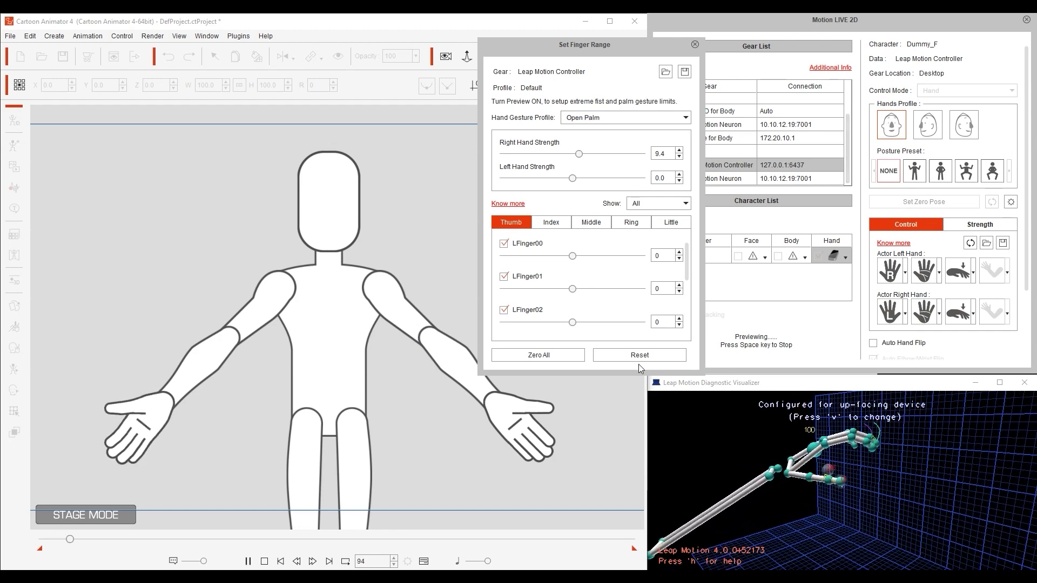
Examine the per-finger joint values of the Closed Fist gesture profile
click(585, 122)
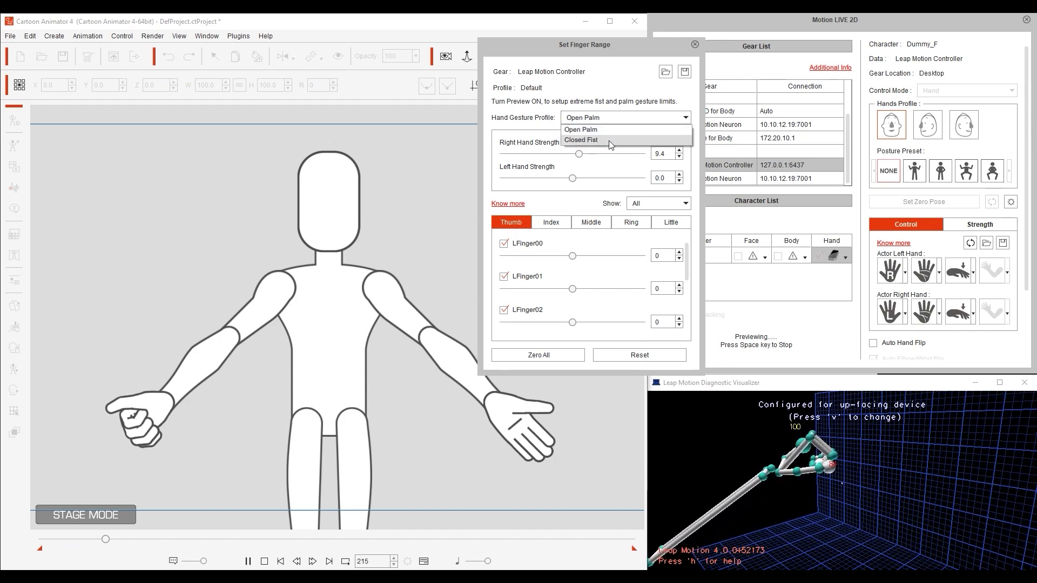
click(609, 141)
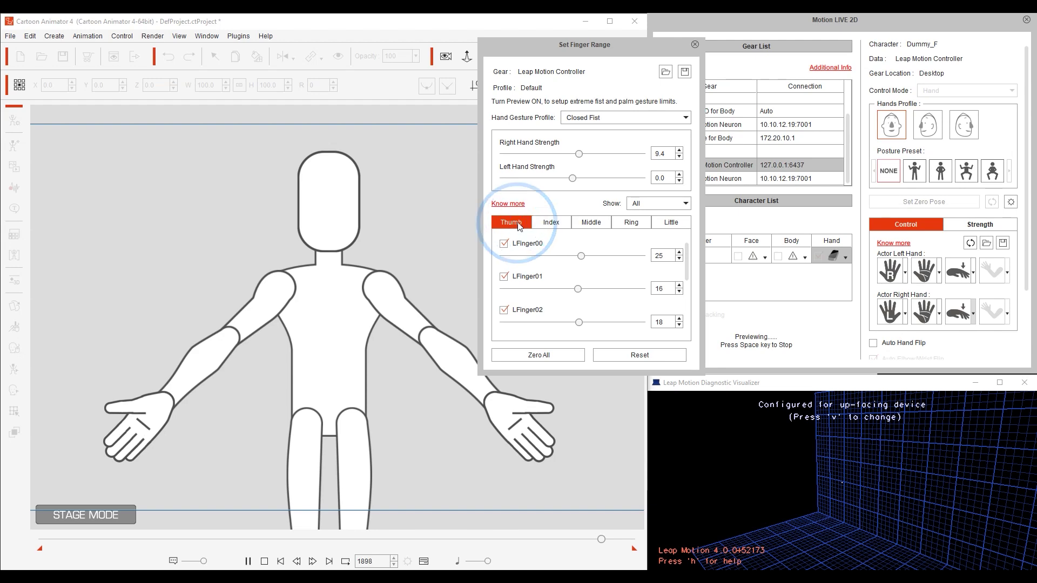
click(548, 223)
click(591, 223)
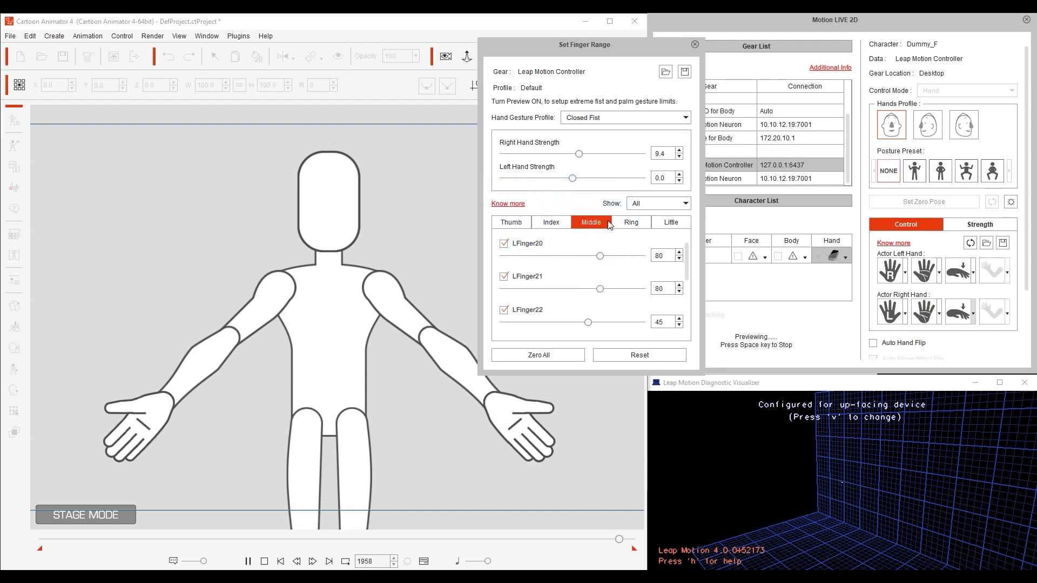
click(631, 222)
click(521, 226)
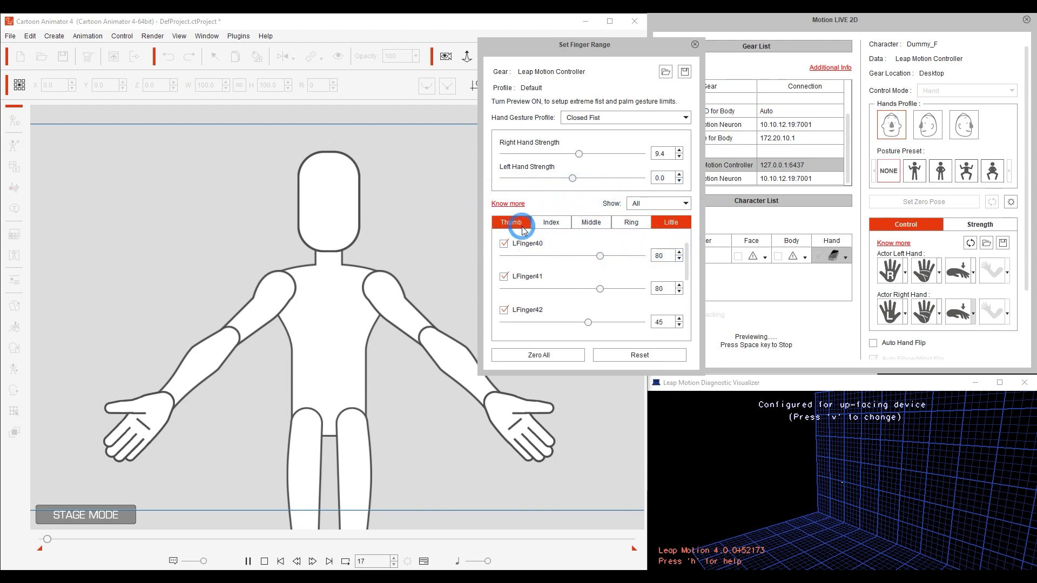
Return to the Open Palm gesture profile and limit the joint list to Right Fingers
click(608, 121)
click(602, 130)
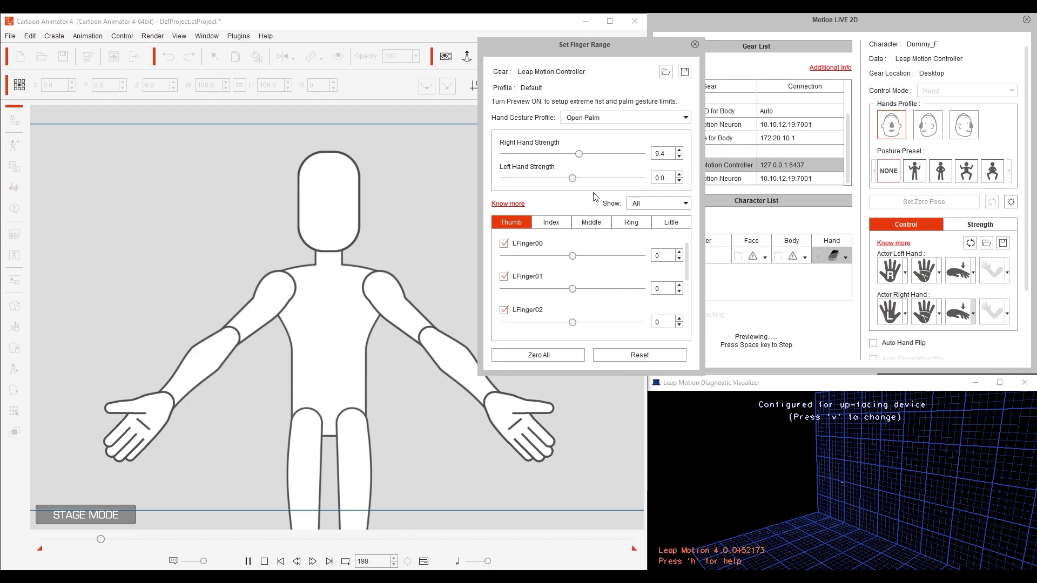
mouse_move(689, 257)
mouse_down()
mouse_move(687, 306)
mouse_move(687, 252)
mouse_up()
click(683, 204)
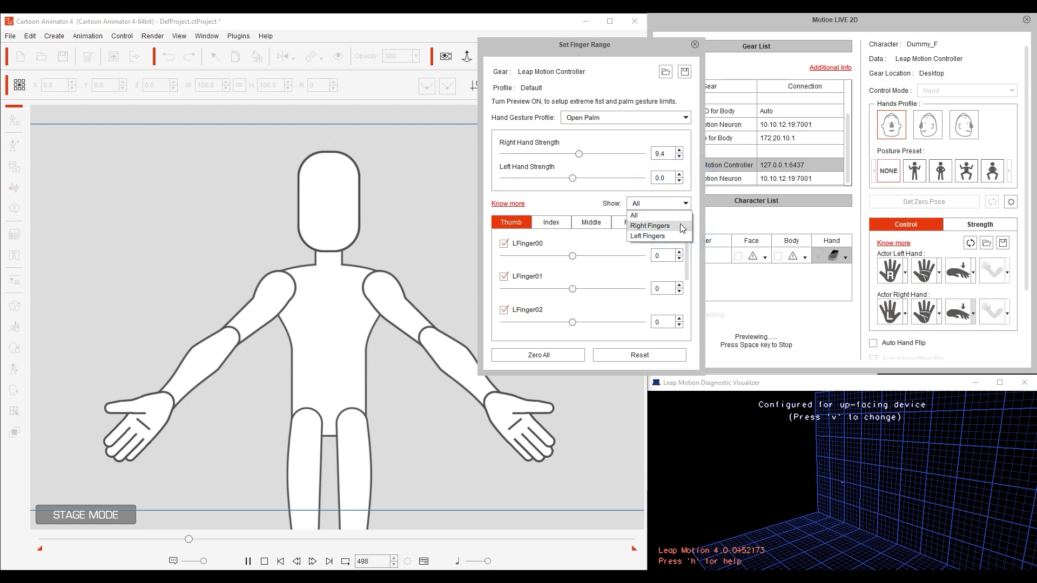
click(667, 226)
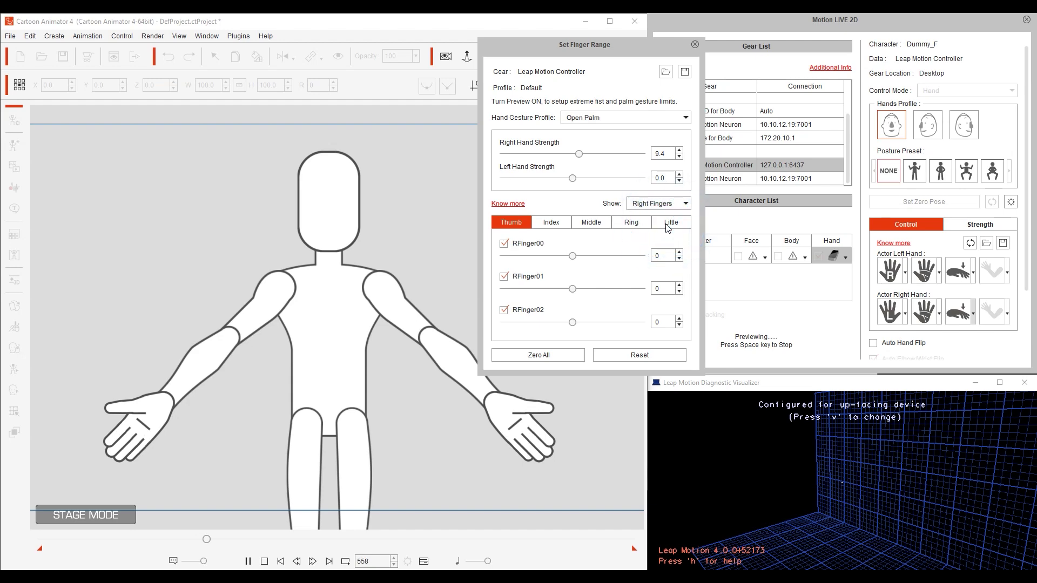
For the right thumb, set RFinger00 to 3 and RFinger01 to -5
click(590, 222)
click(631, 222)
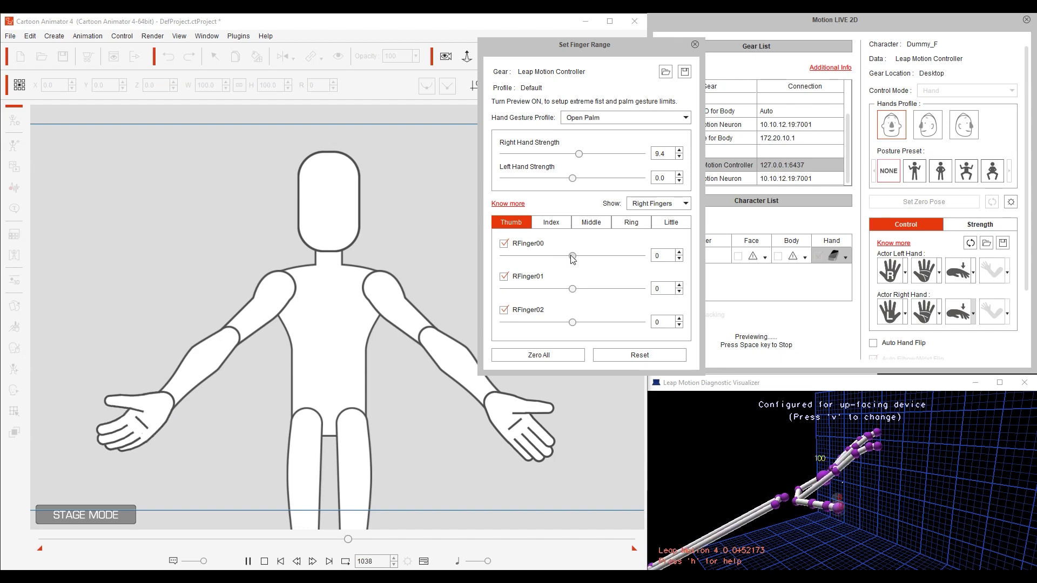
drag(571, 256, 568, 257)
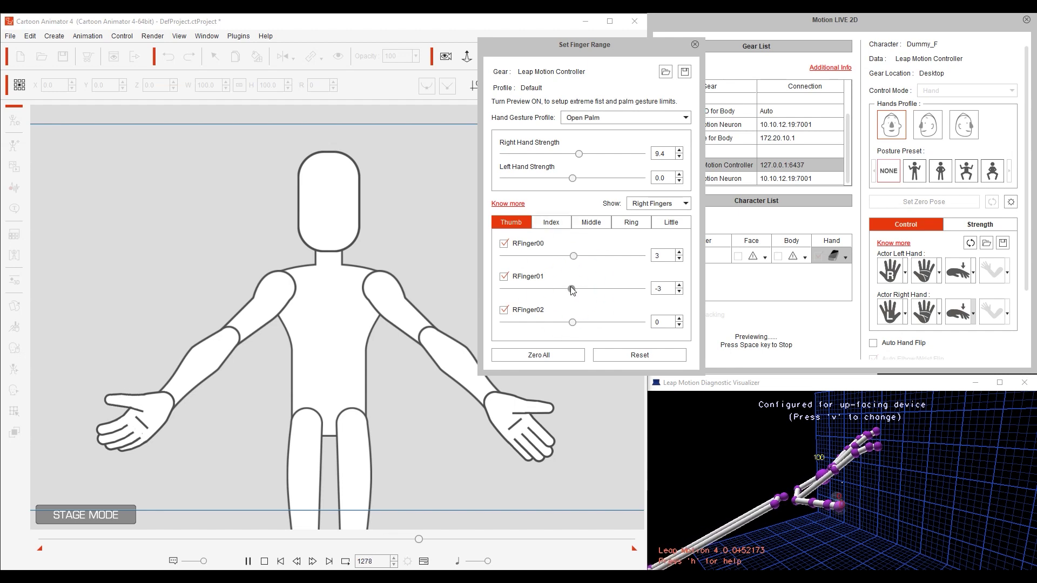
drag(567, 289, 571, 289)
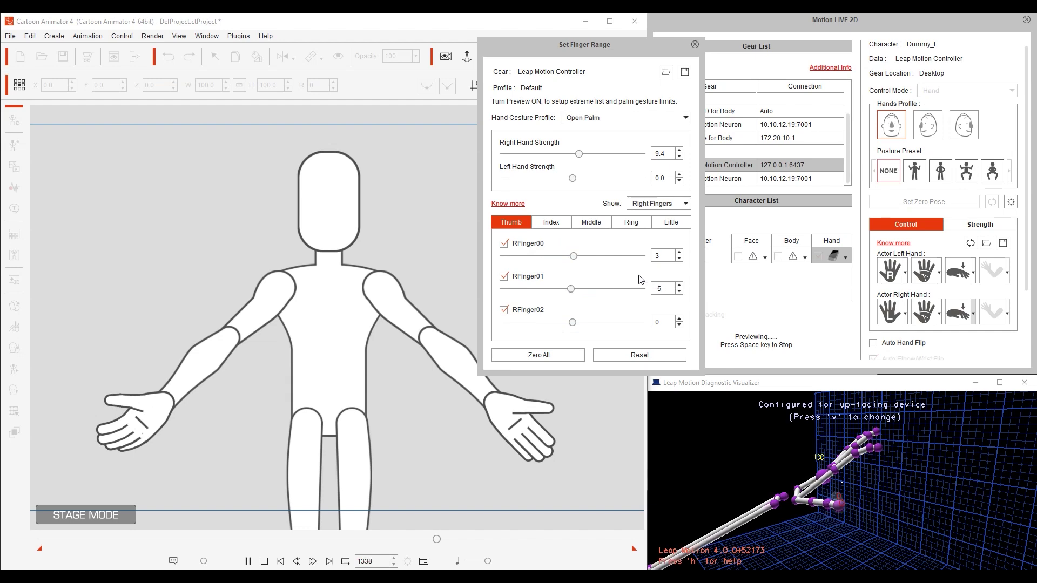
For the right index finger, set RFinger10 to 22 and RFinger12 to 0, and toggle RFinger10 off and on to compare
click(565, 230)
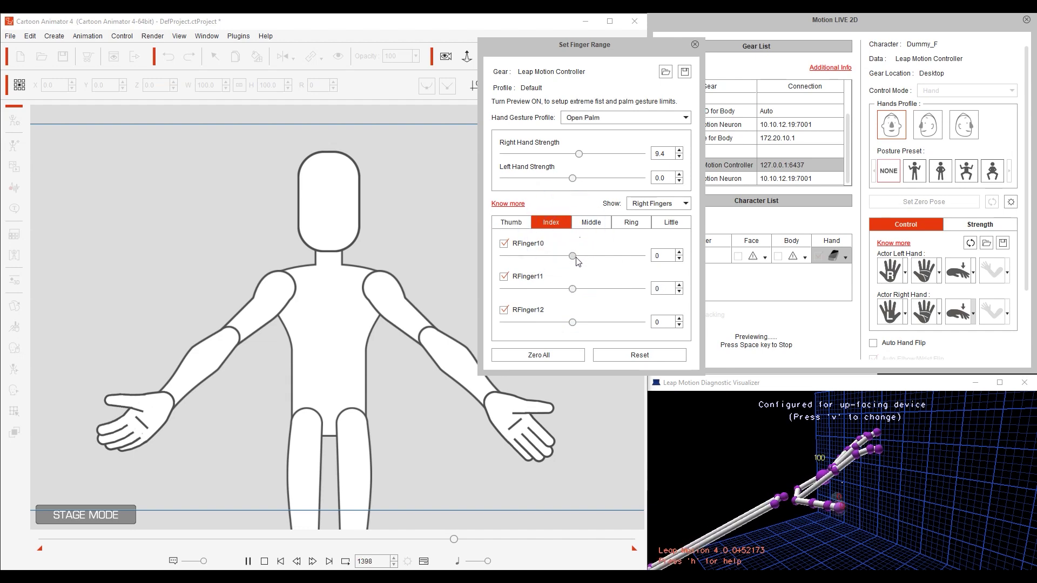
drag(580, 260, 591, 260)
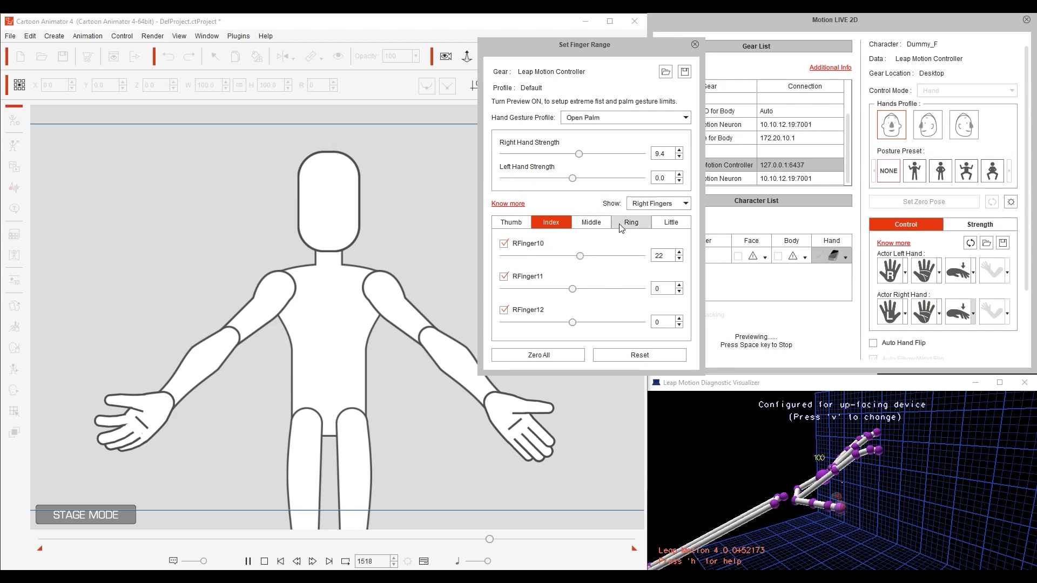
mouse_move(589, 322)
mouse_down()
mouse_move(539, 322)
mouse_move(572, 319)
mouse_up()
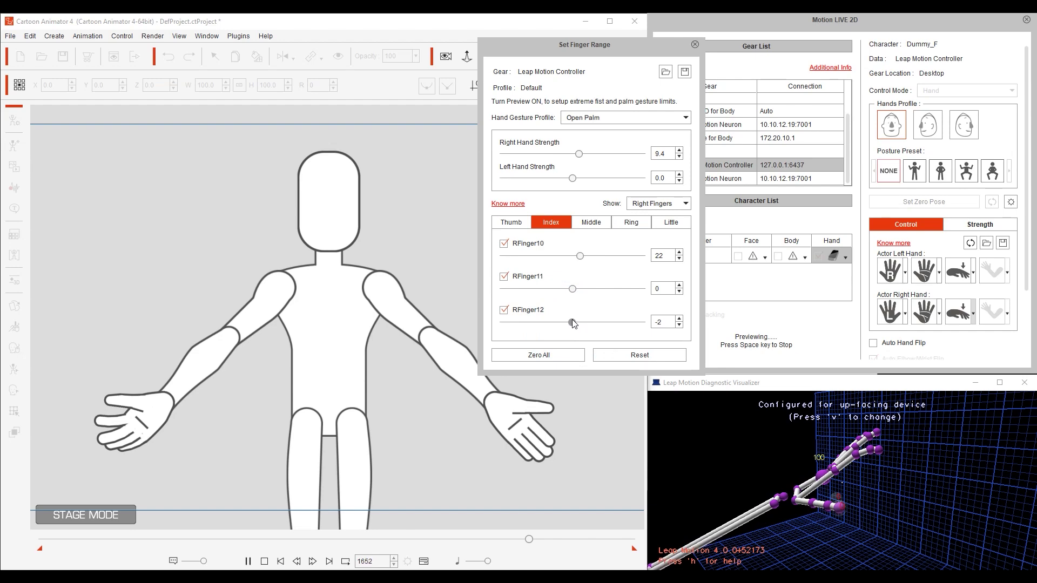
double_click(656, 323)
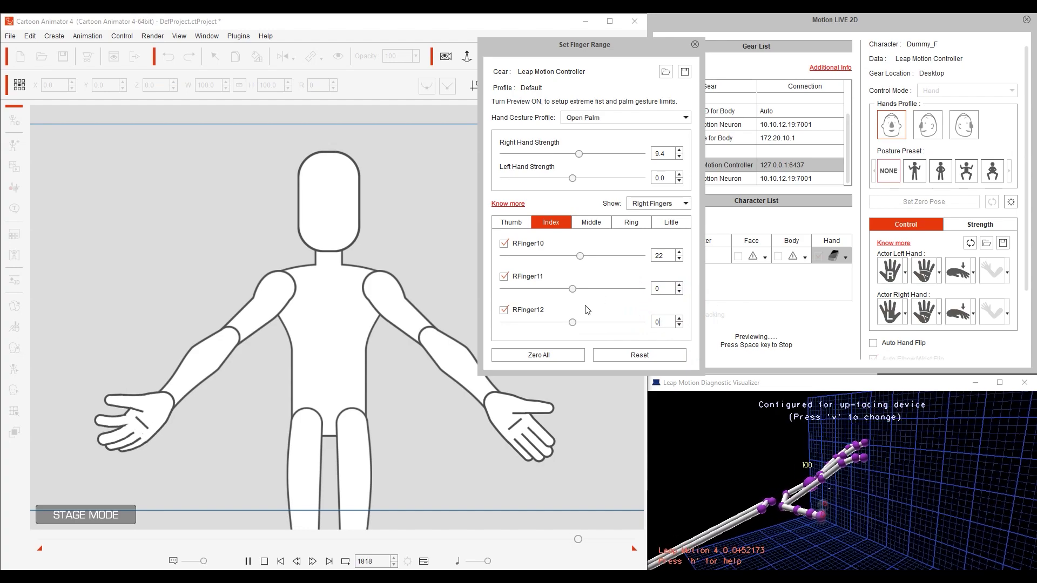
click(505, 246)
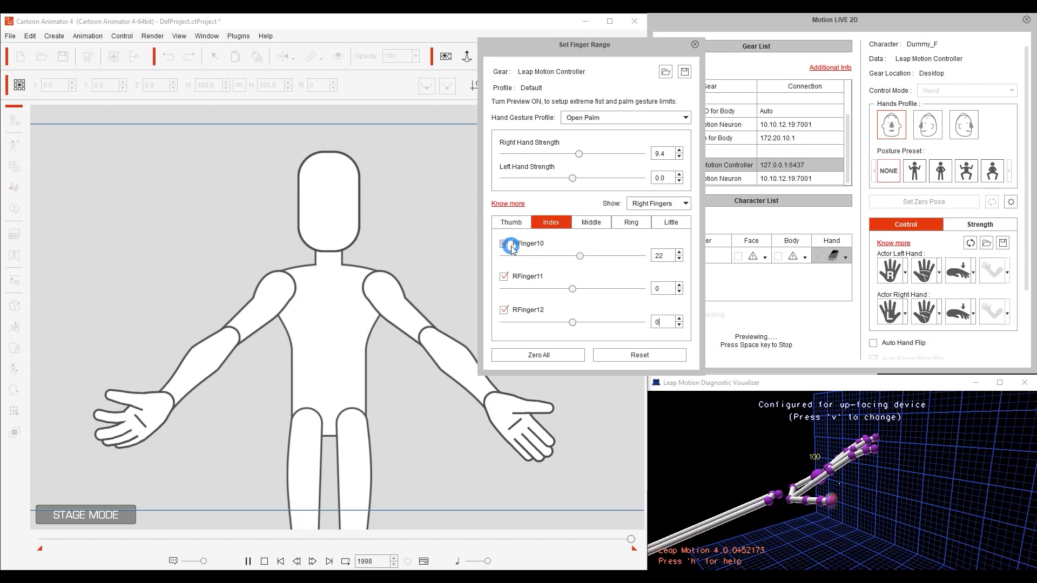
click(529, 248)
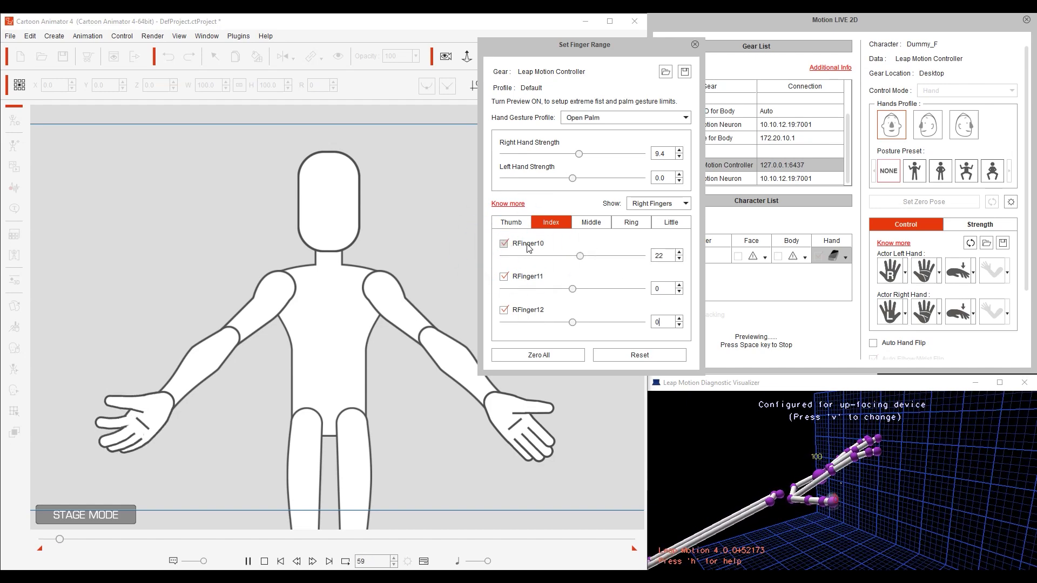
Adjust the right hand's base finger joints: RFinger20 to about 3, RFinger40 to about -30, and RFinger30 to -11
click(600, 226)
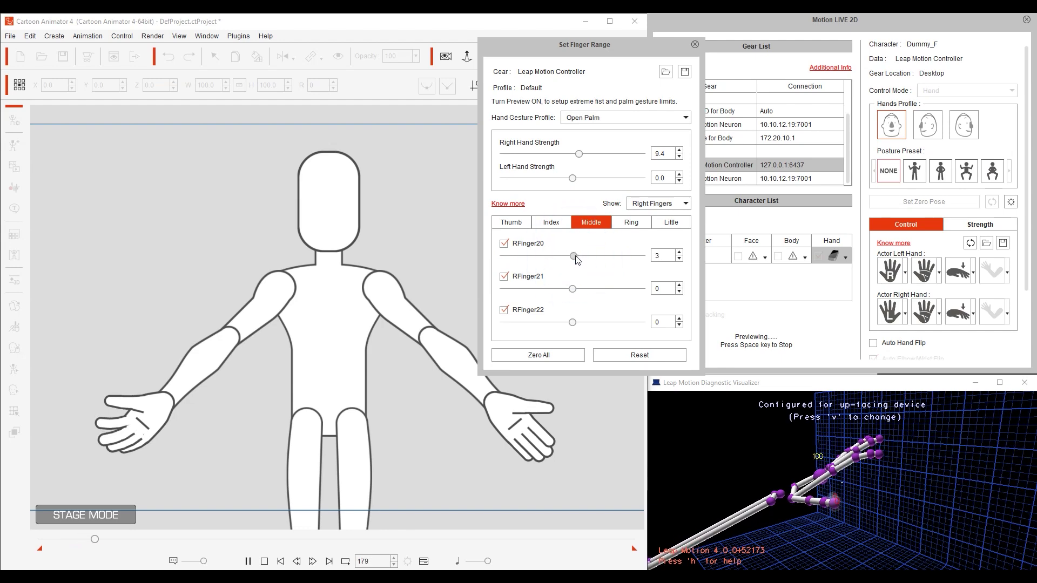
click(664, 225)
drag(572, 260, 565, 262)
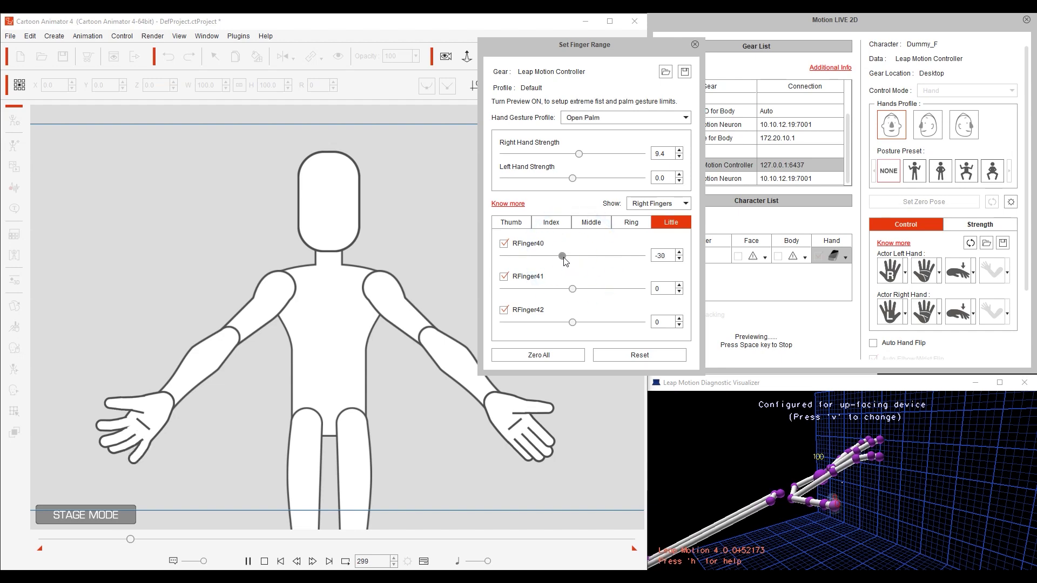
click(642, 224)
drag(570, 261, 569, 261)
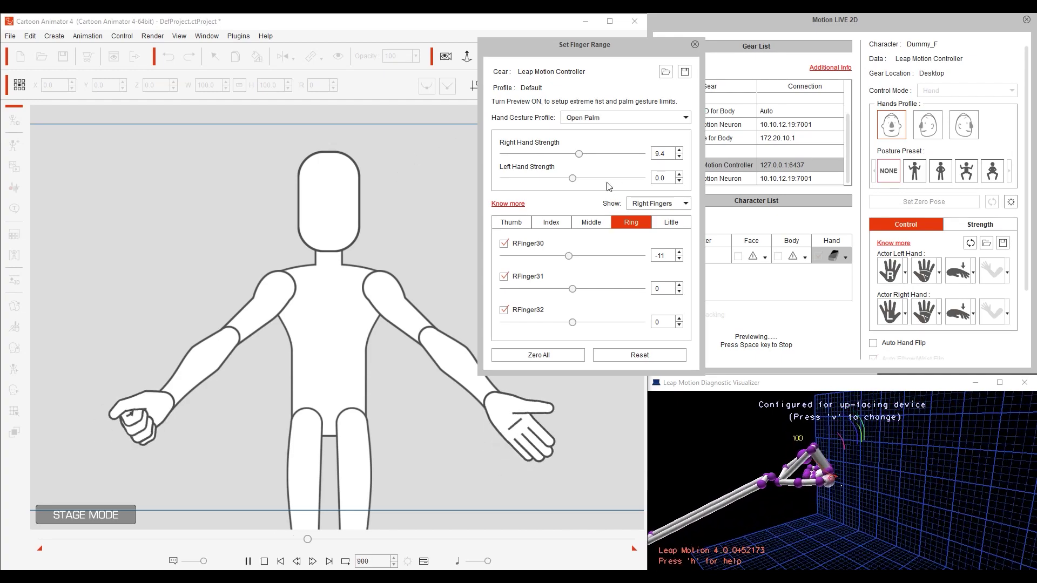
In the Closed Fist profile, set RFinger30 to 84 and RFinger02 to 42, and close the finger range settings
click(598, 118)
click(598, 140)
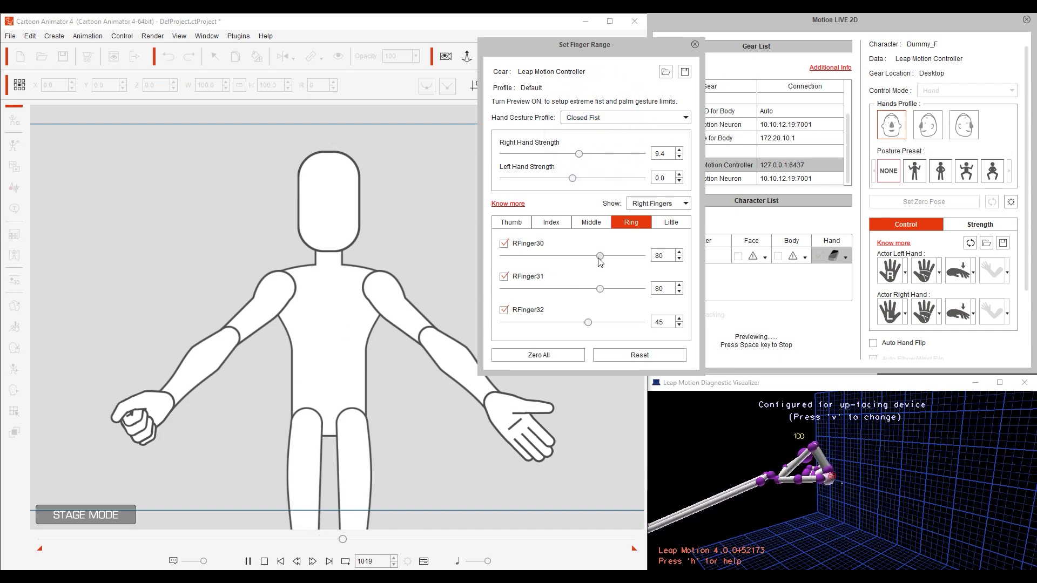
drag(600, 261, 591, 263)
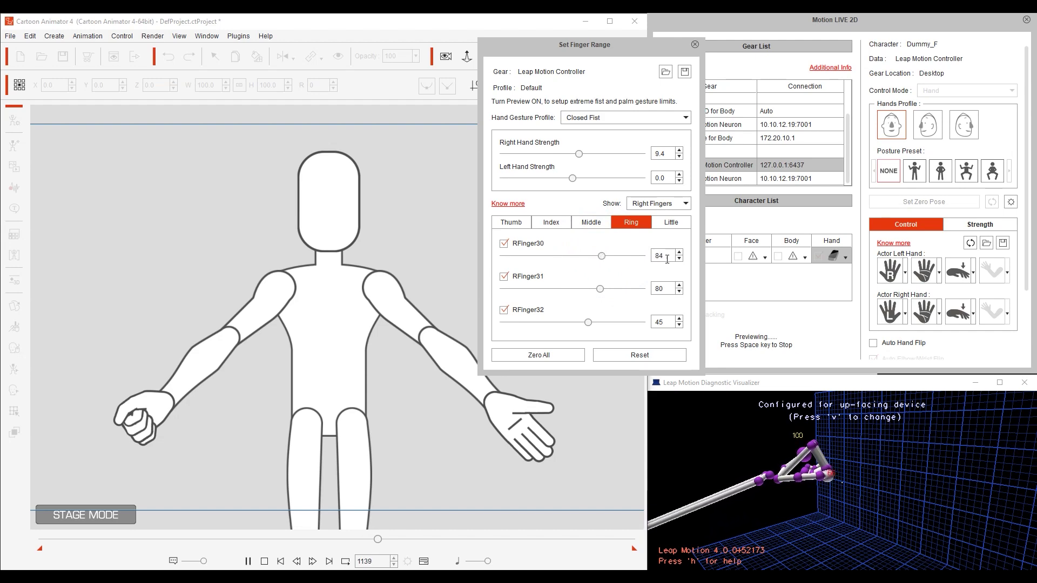
click(510, 226)
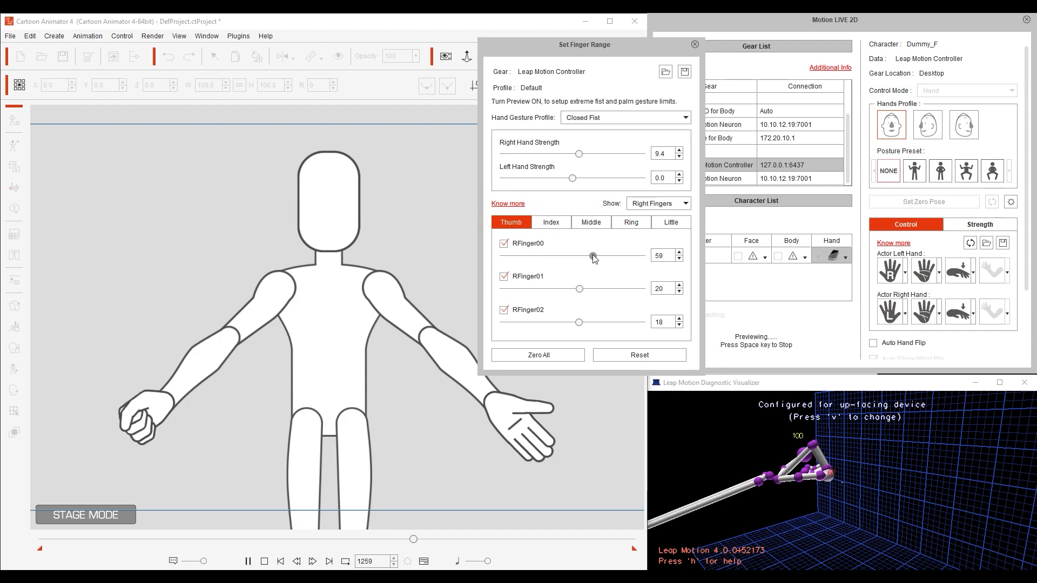
drag(580, 323, 593, 322)
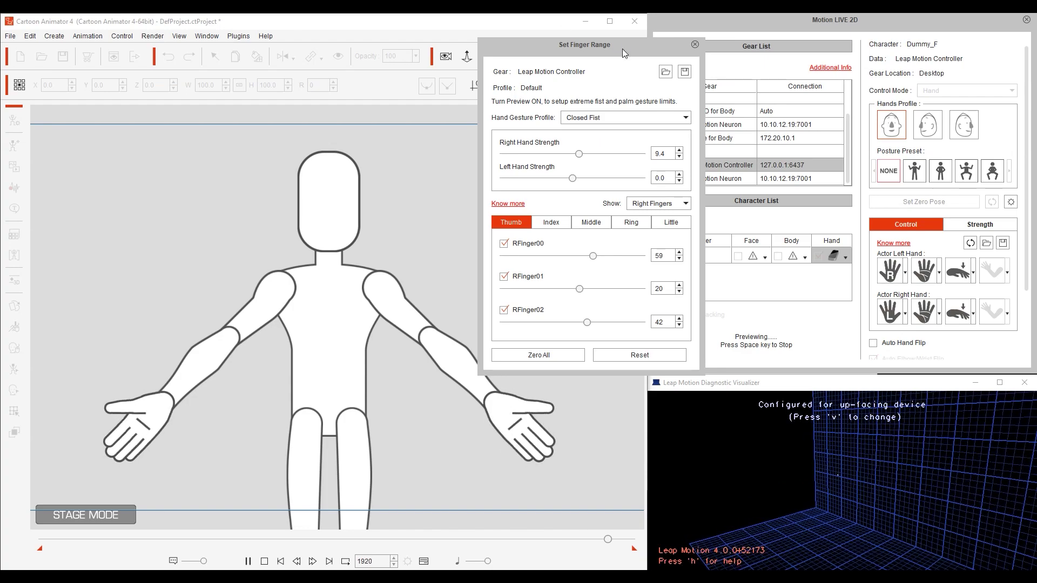
click(695, 44)
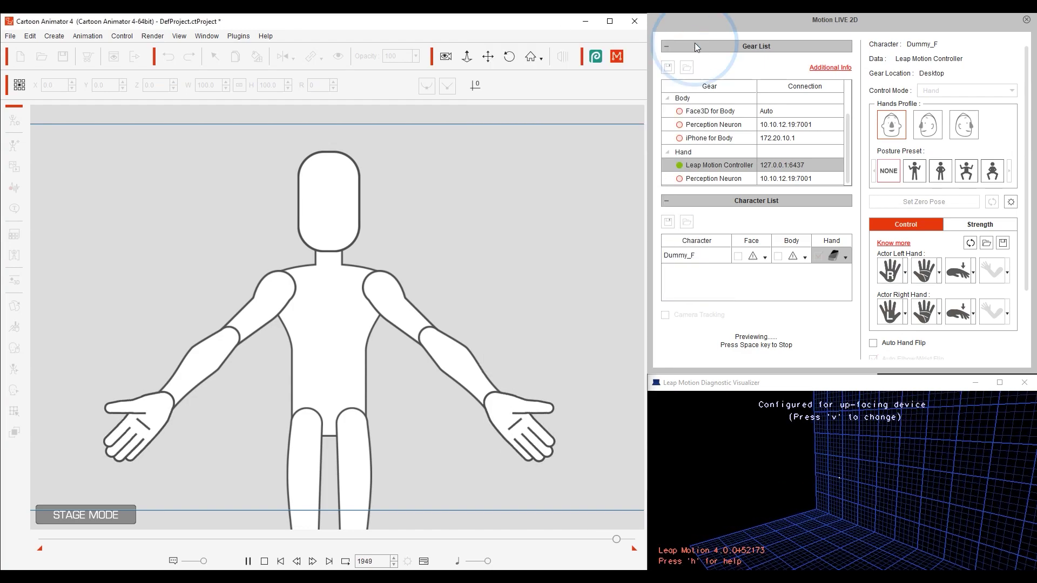
click(754, 342)
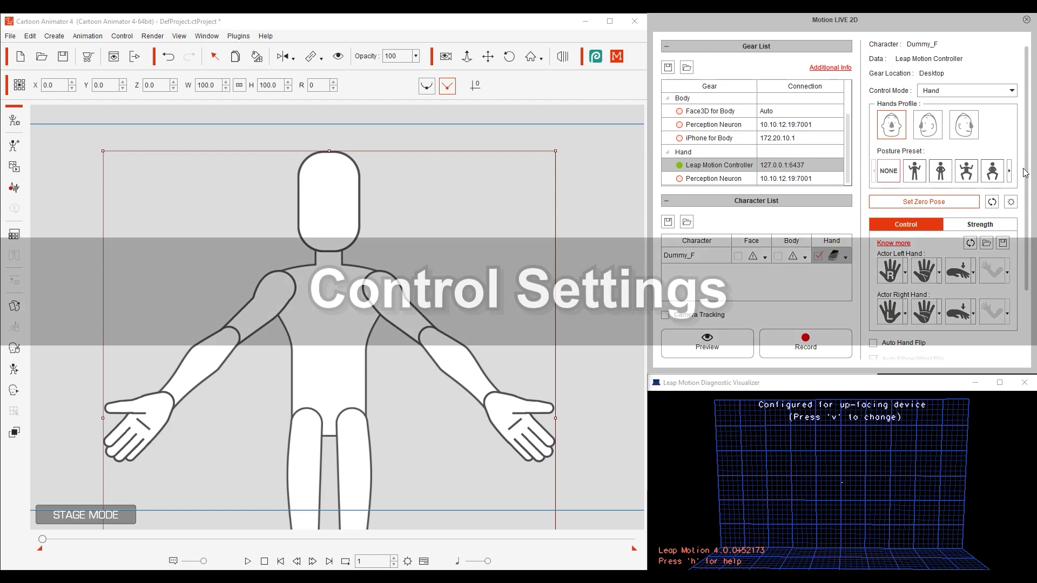
Preview the hand capture and assign Left Hand Data to the Actor Left Hand
drag(1028, 163, 1031, 247)
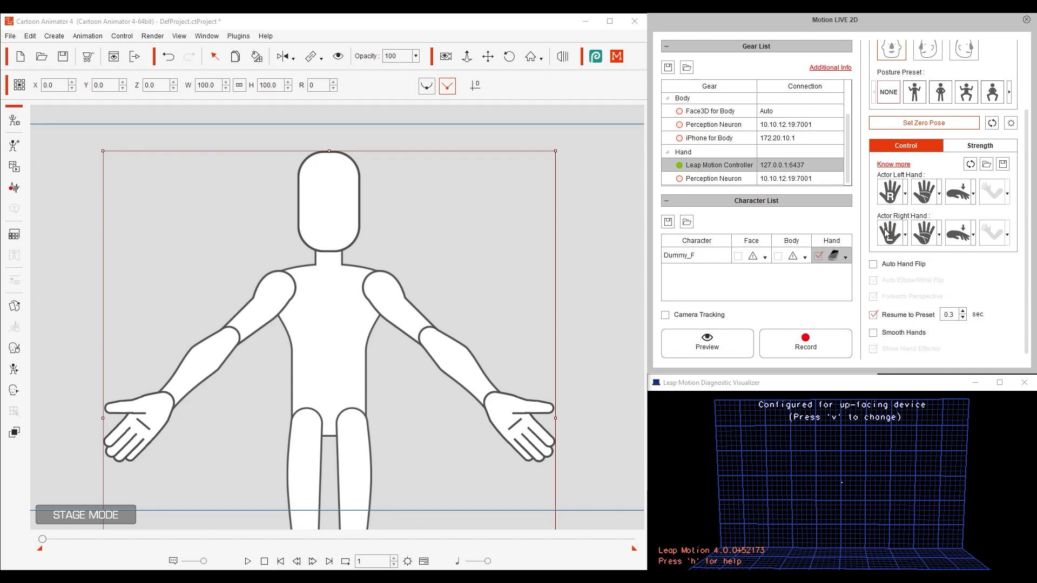
click(730, 338)
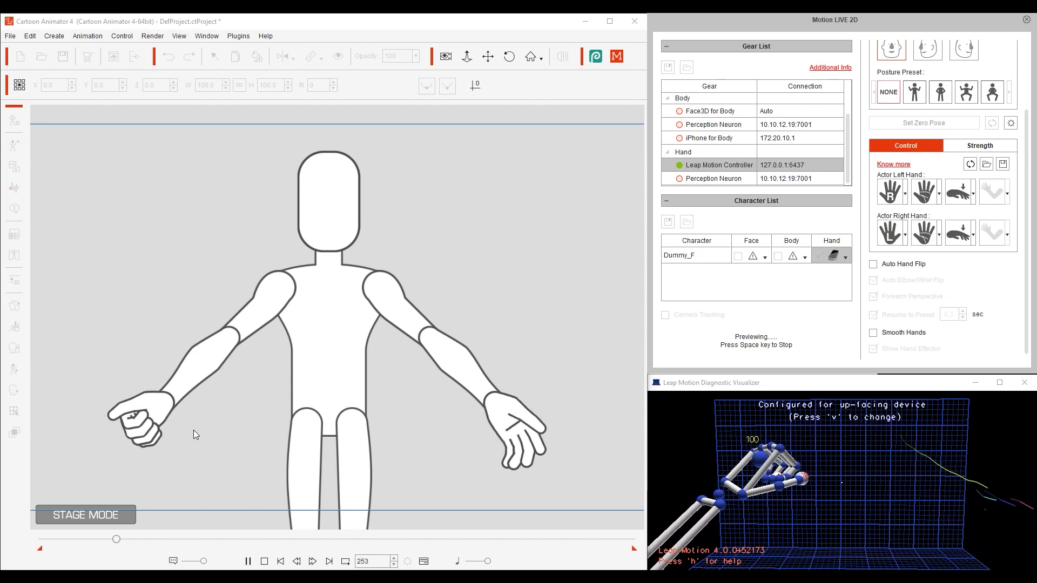
click(905, 197)
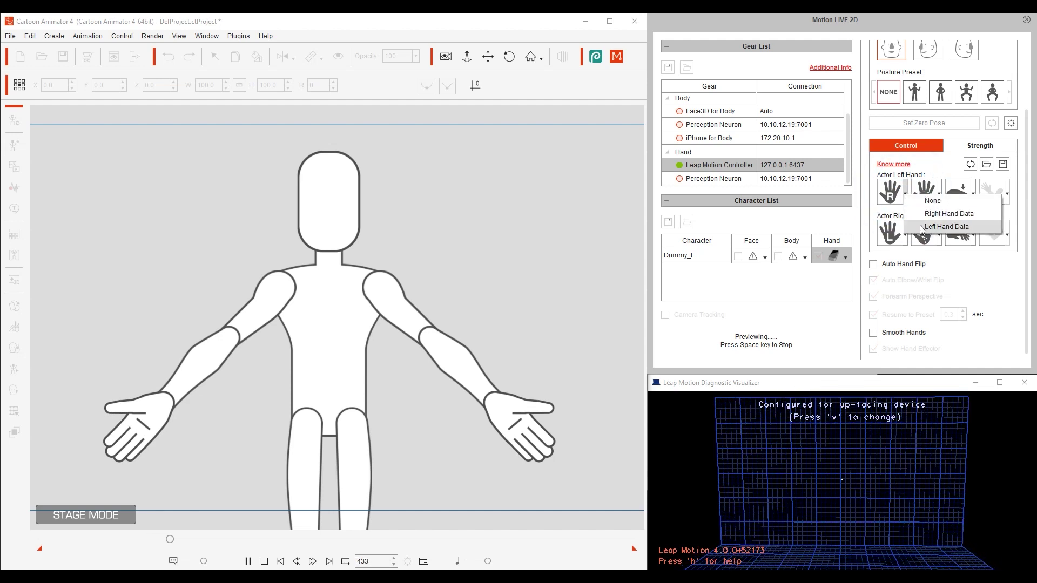
click(939, 227)
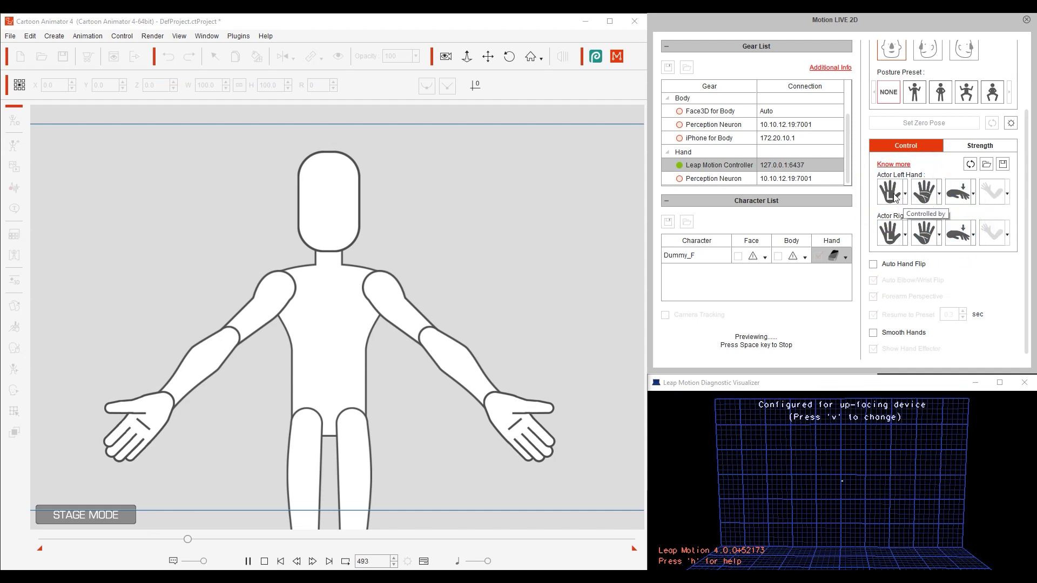
click(897, 197)
click(897, 197)
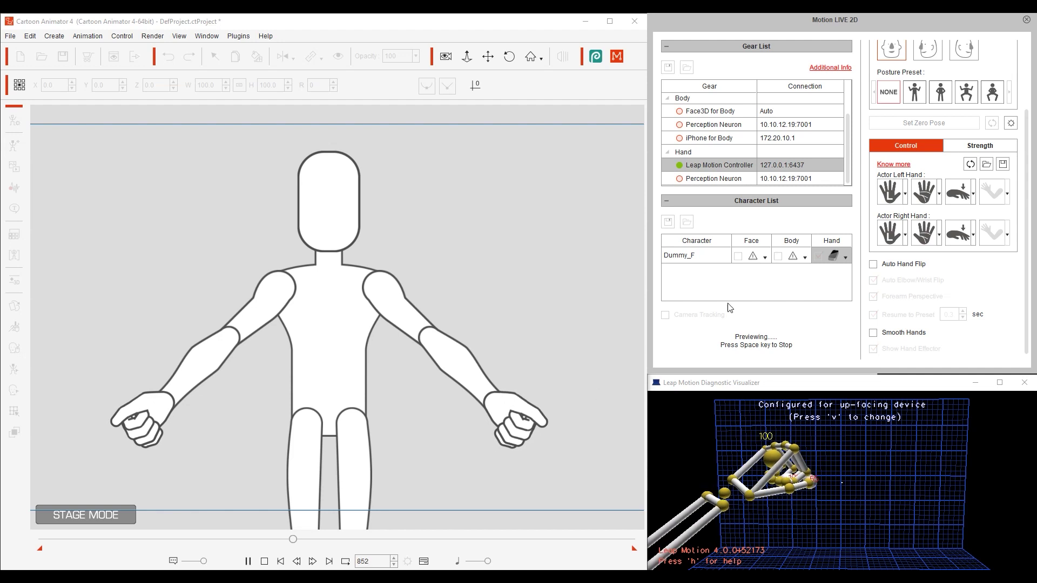
Set the Actor Left Hand's data source to None, and return it to Left Hand Data
click(906, 192)
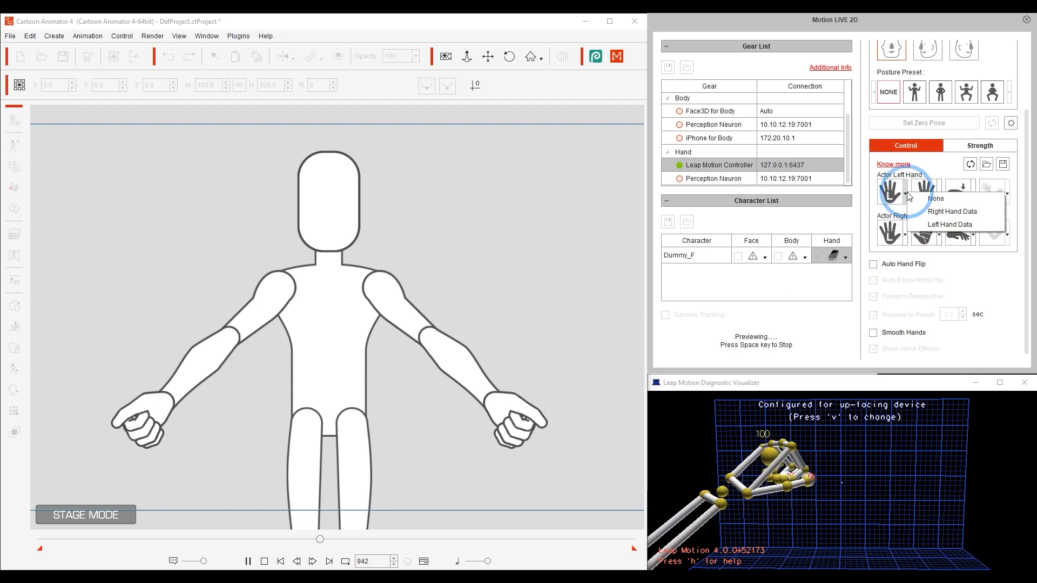
click(937, 211)
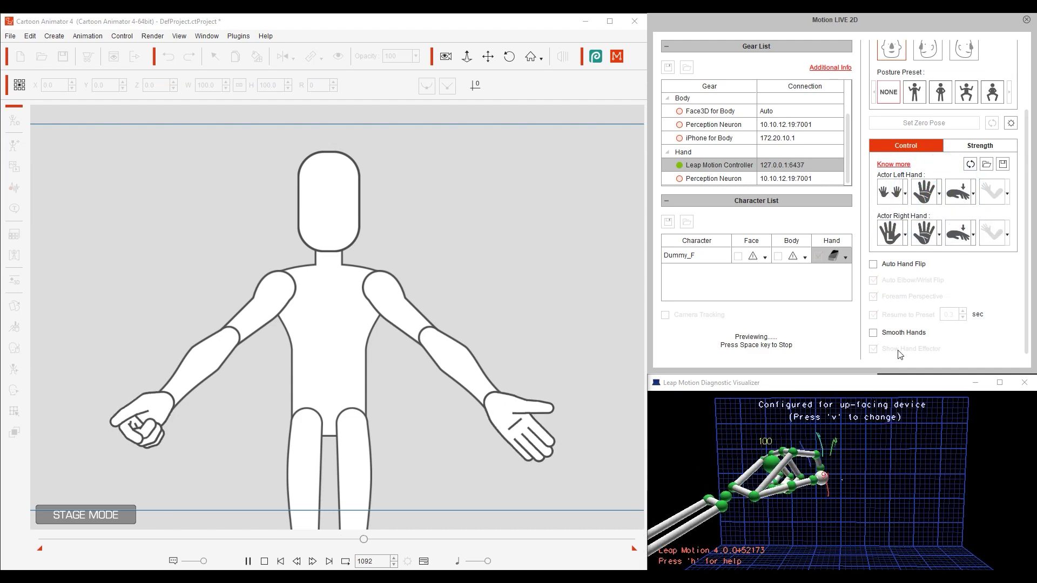
click(906, 194)
click(977, 227)
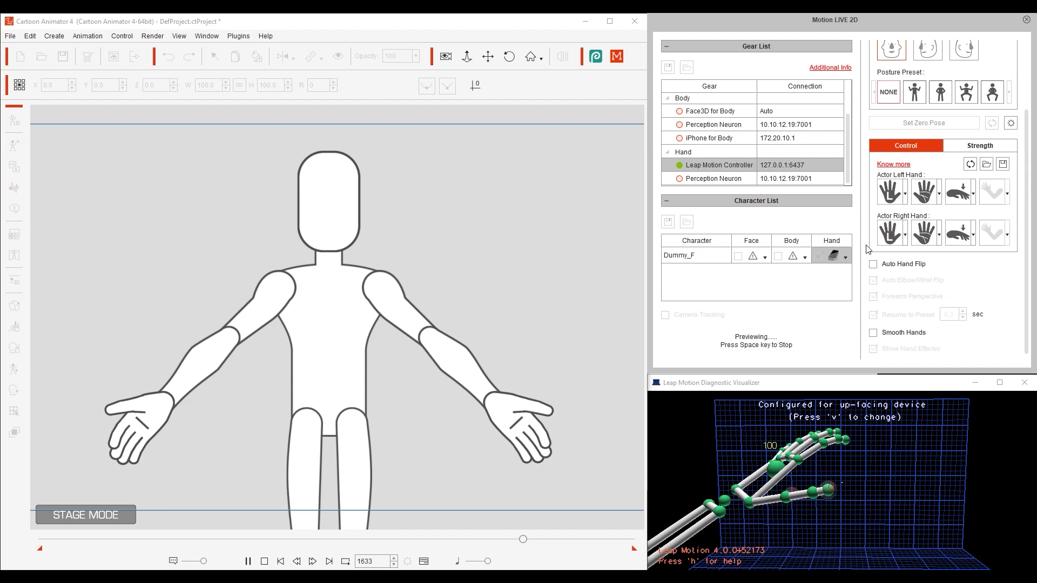
Switch the Actor Right Hand's palm facing to Back and return it to Front, and check its hand flip options in the preview
click(923, 238)
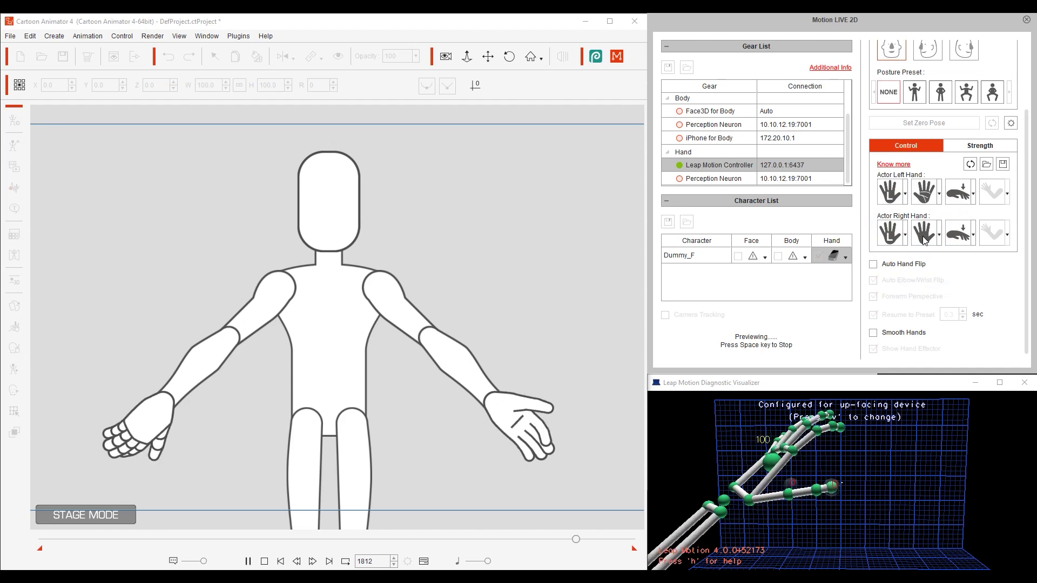
click(923, 237)
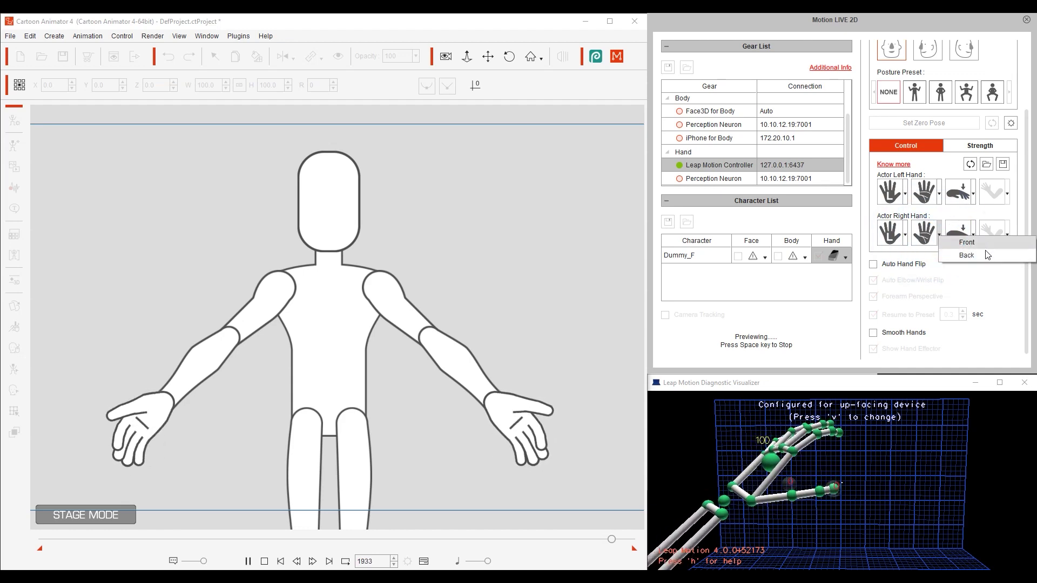
click(986, 281)
click(925, 235)
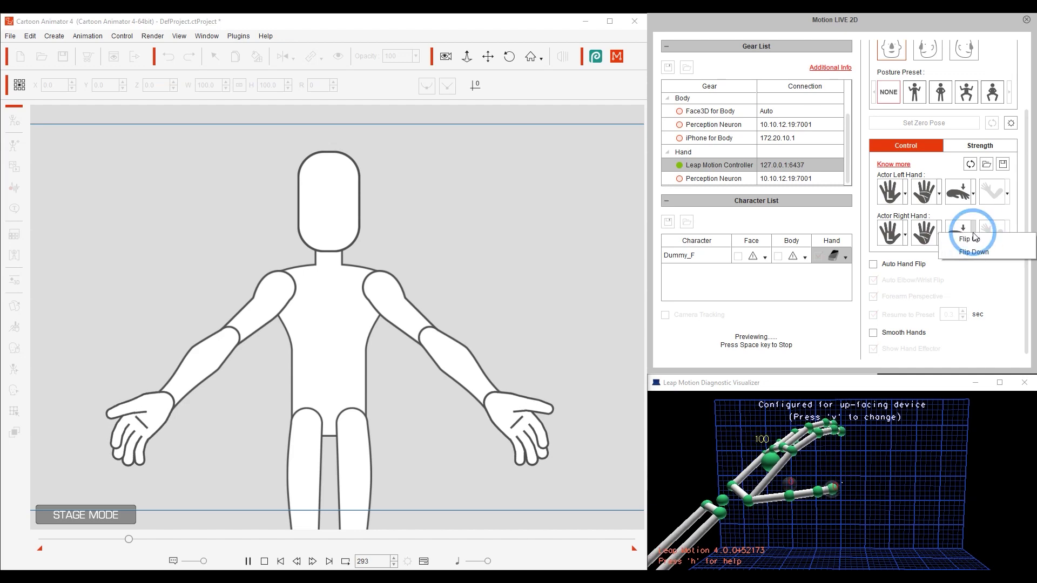
click(989, 286)
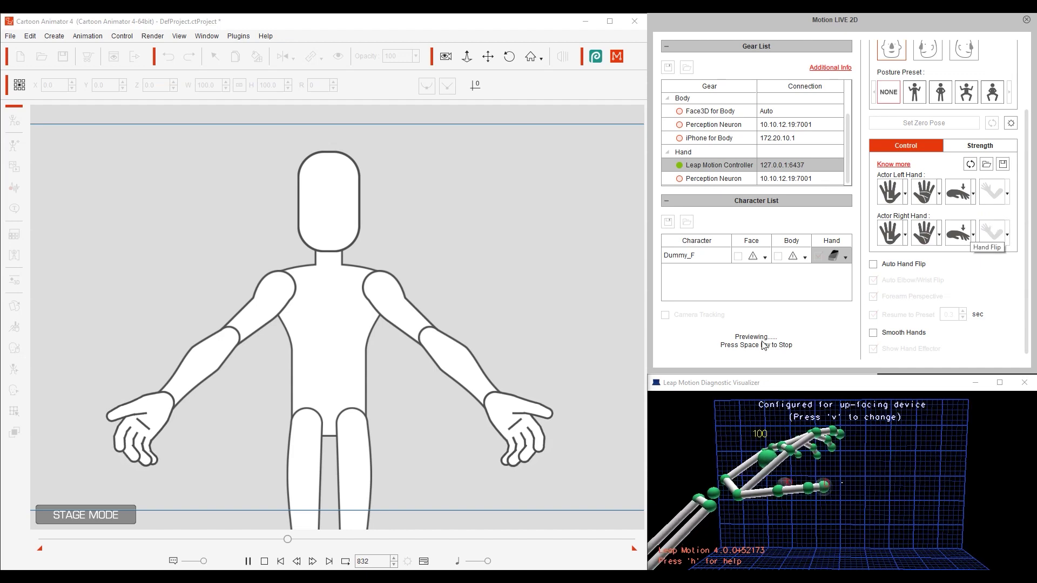
key(space)
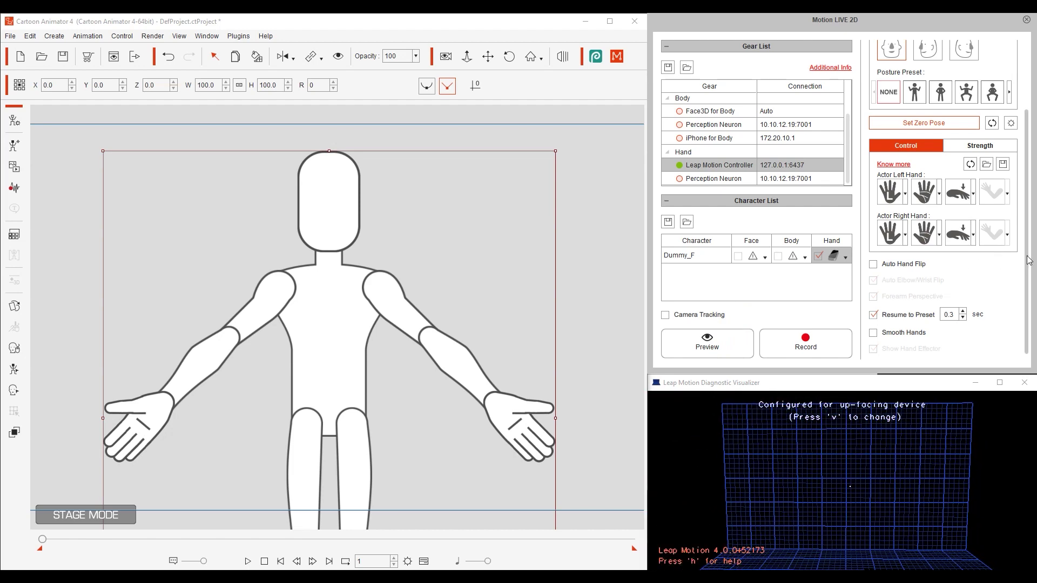
Set the control mode to Upper Arm IK and preview the arm movement on the character
drag(1028, 260, 1028, 157)
click(1007, 89)
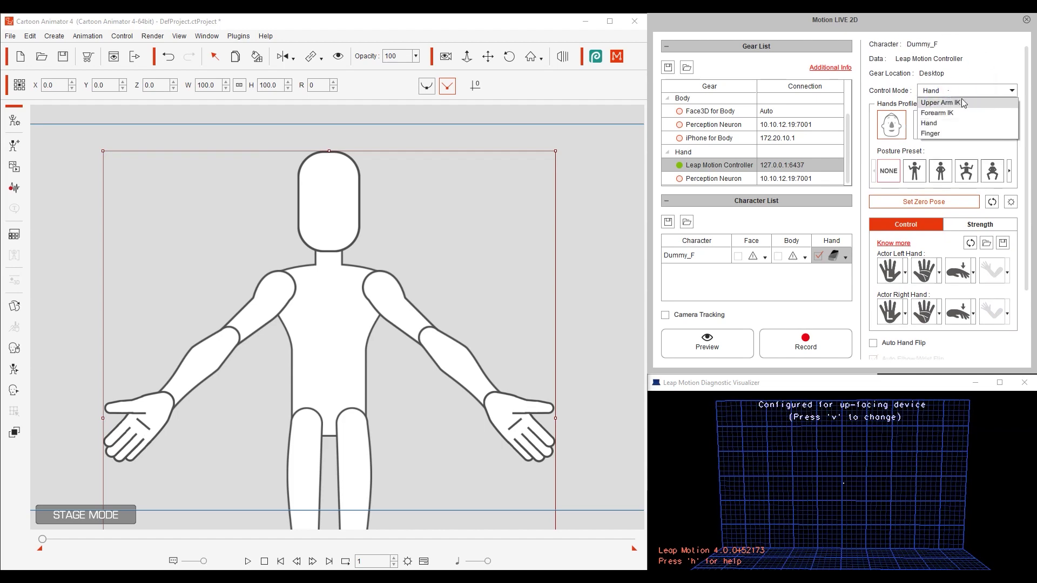
click(968, 103)
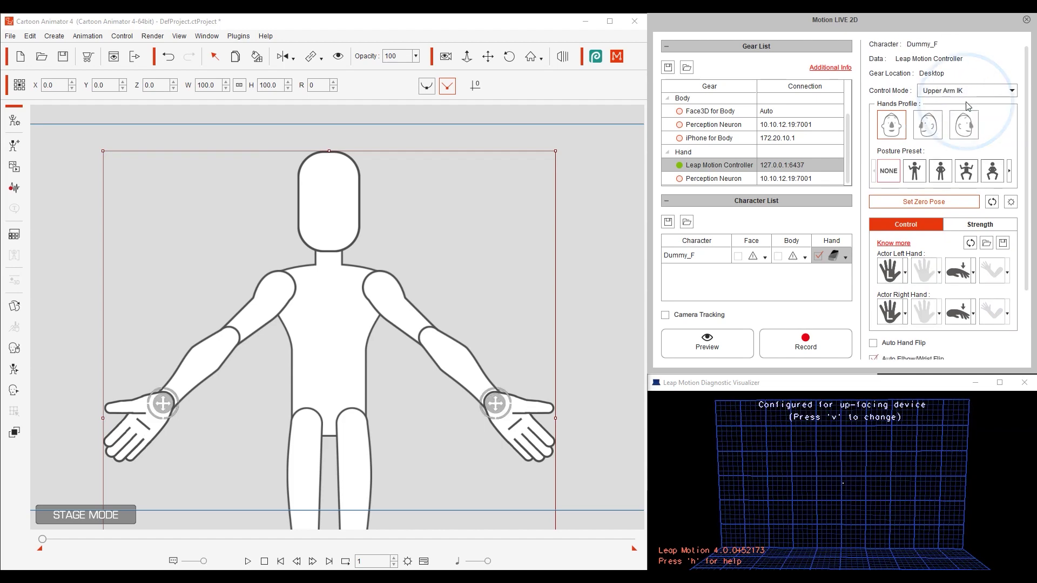
drag(1028, 100, 1031, 185)
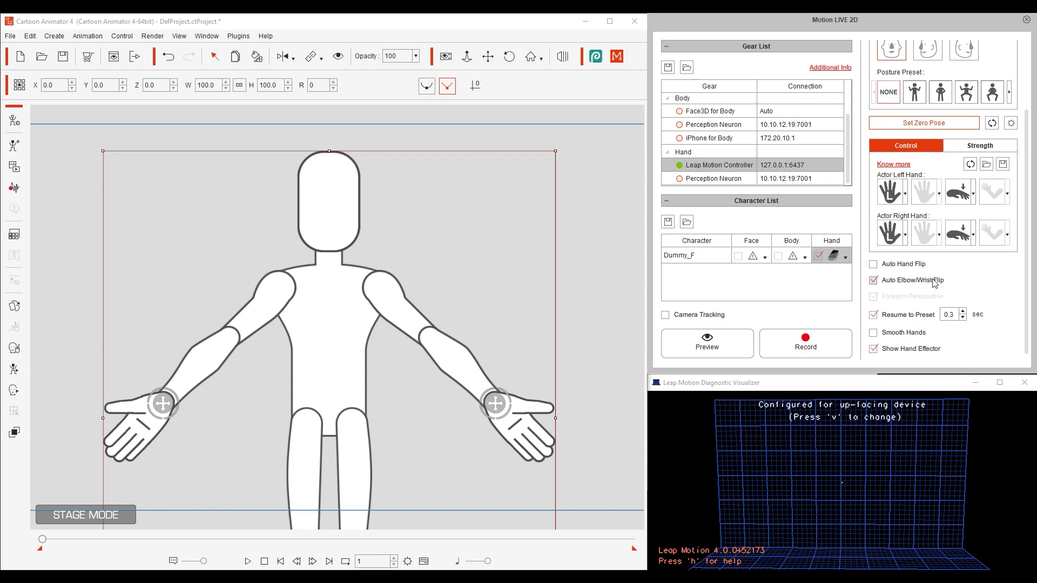
click(732, 348)
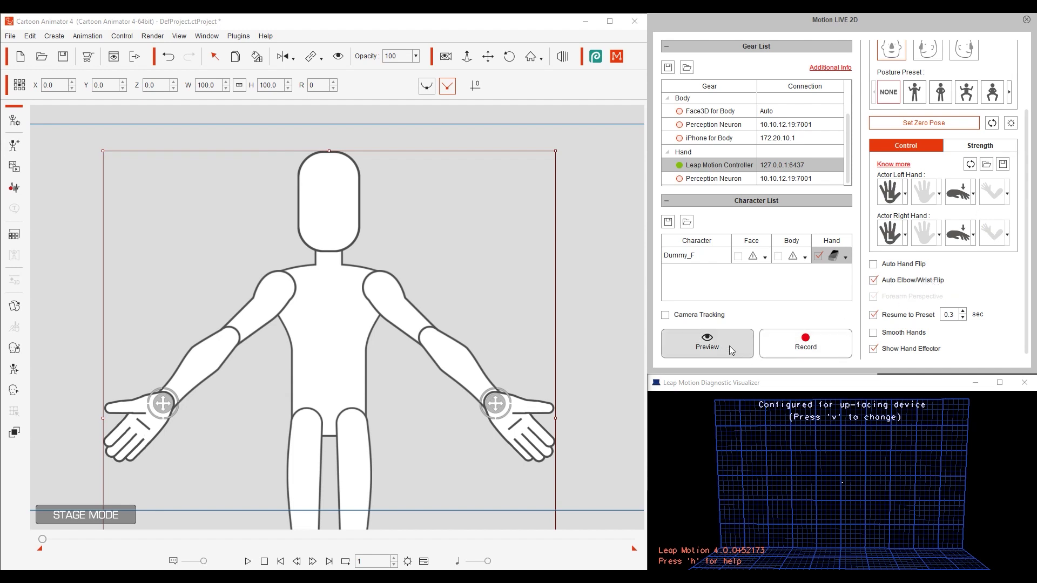
key(space)
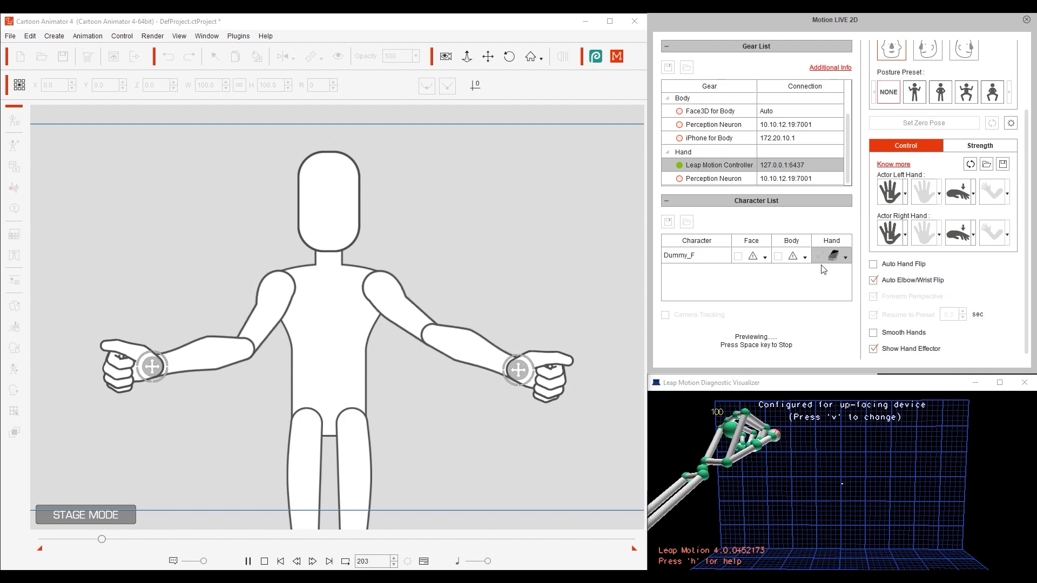
Assign Right Hand Data to the Actor Left Hand and restart the preview
click(905, 193)
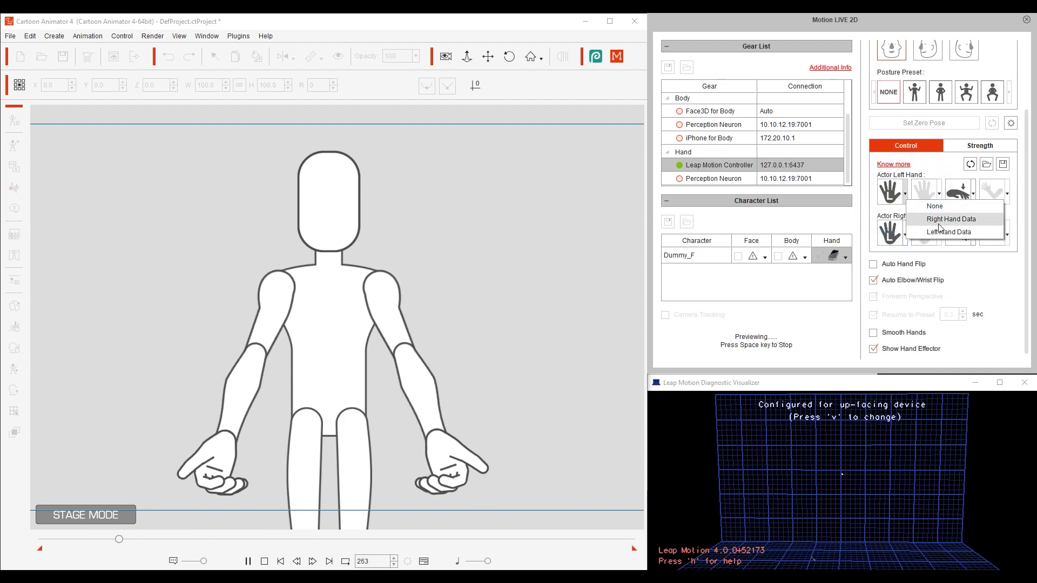
click(957, 219)
click(777, 343)
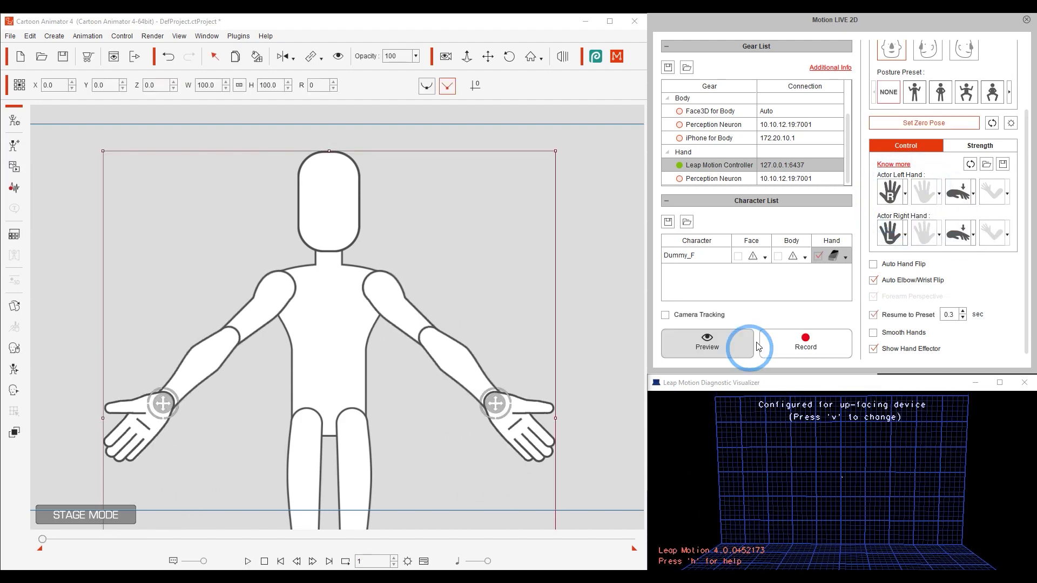
key(space)
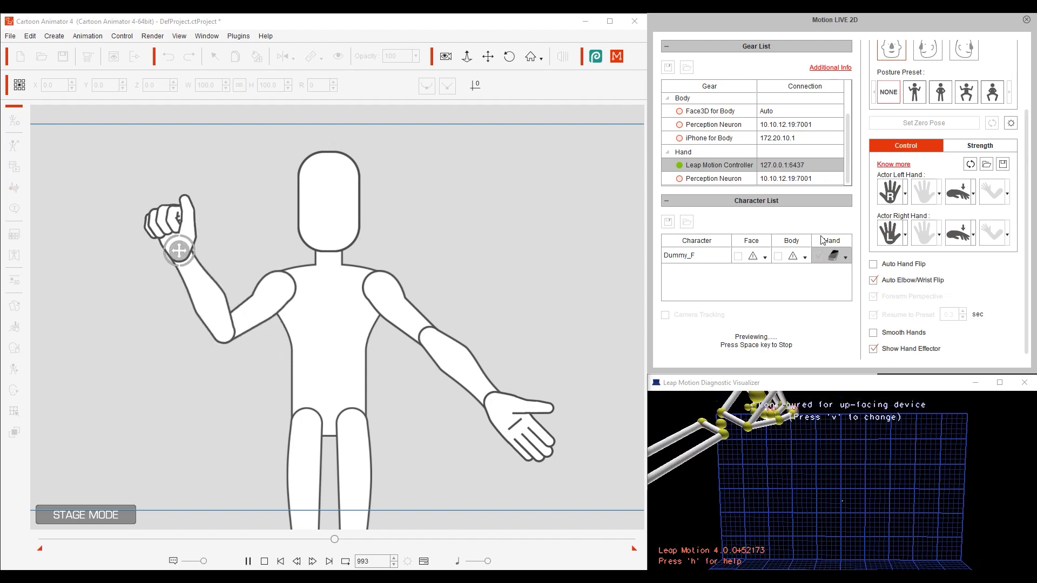
Stop the preview, turn off Auto Elbow/Wrist Flip, and preview the character again
click(770, 345)
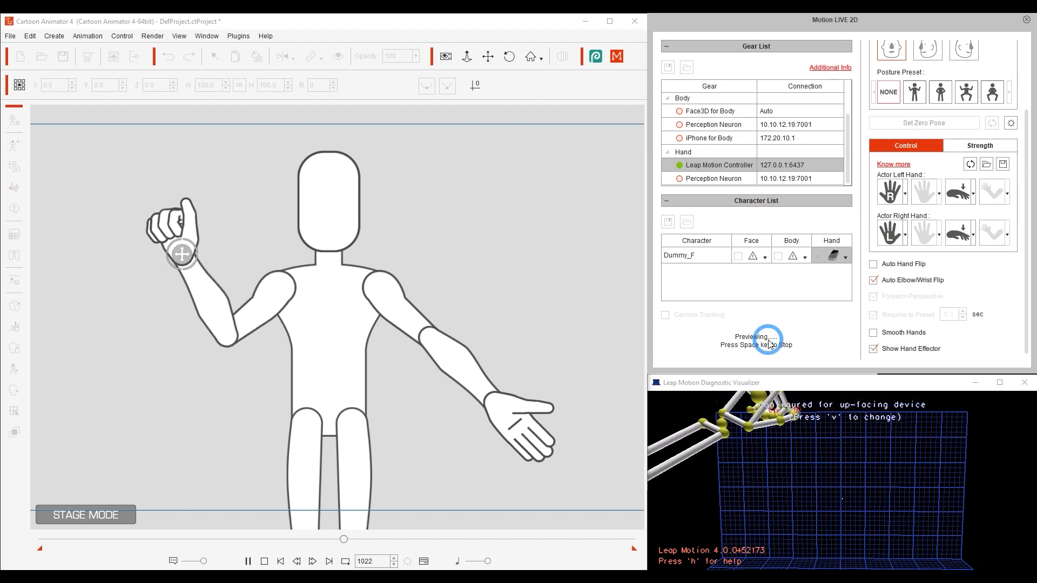
click(889, 281)
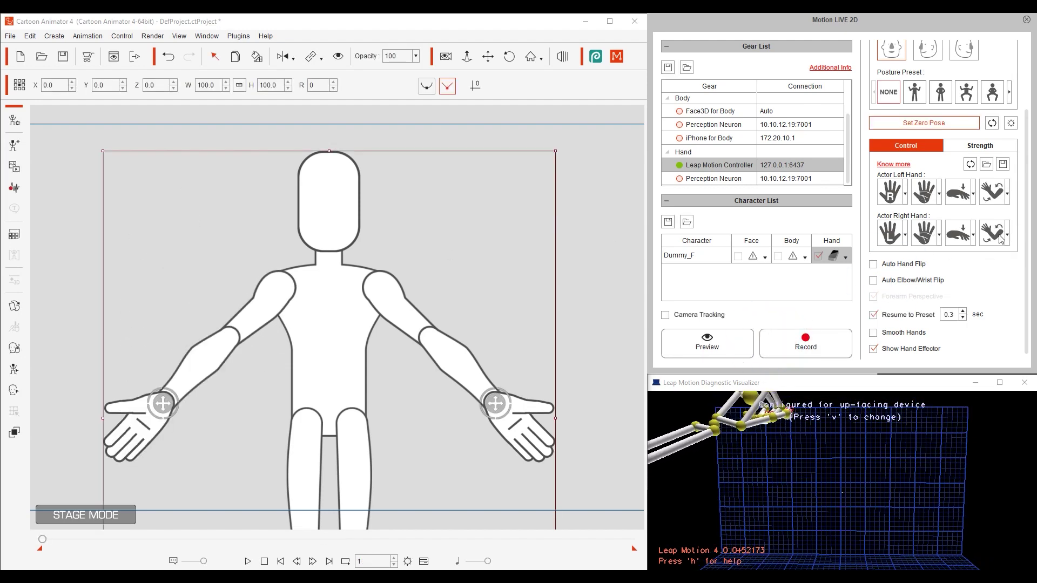
click(718, 343)
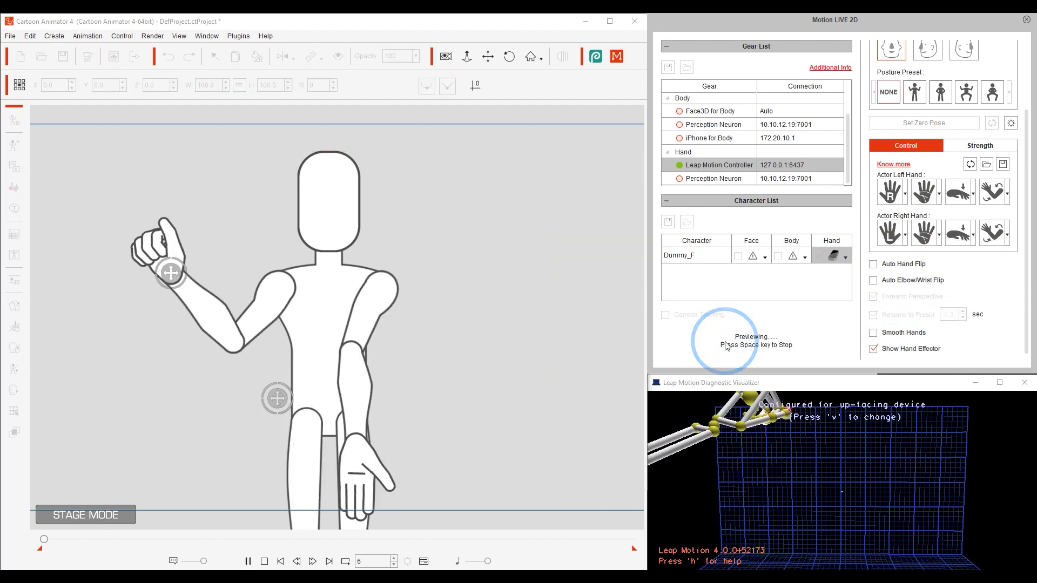
Toggle the Actor Right Hand's elbow bend direction back and forth during the preview, and switch its palm facing to Back
click(993, 238)
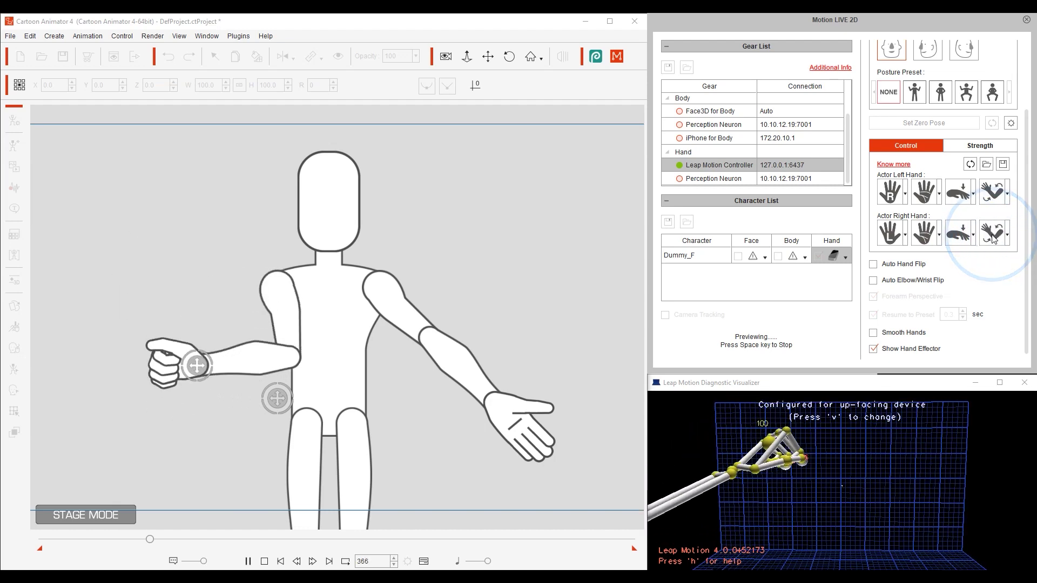
click(1007, 237)
click(1010, 267)
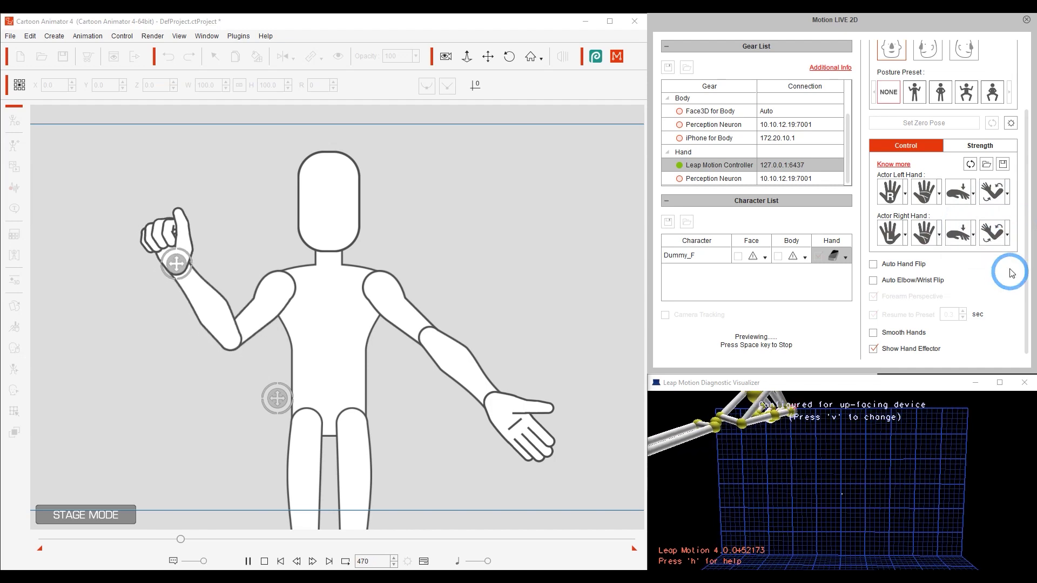
click(998, 236)
click(998, 236)
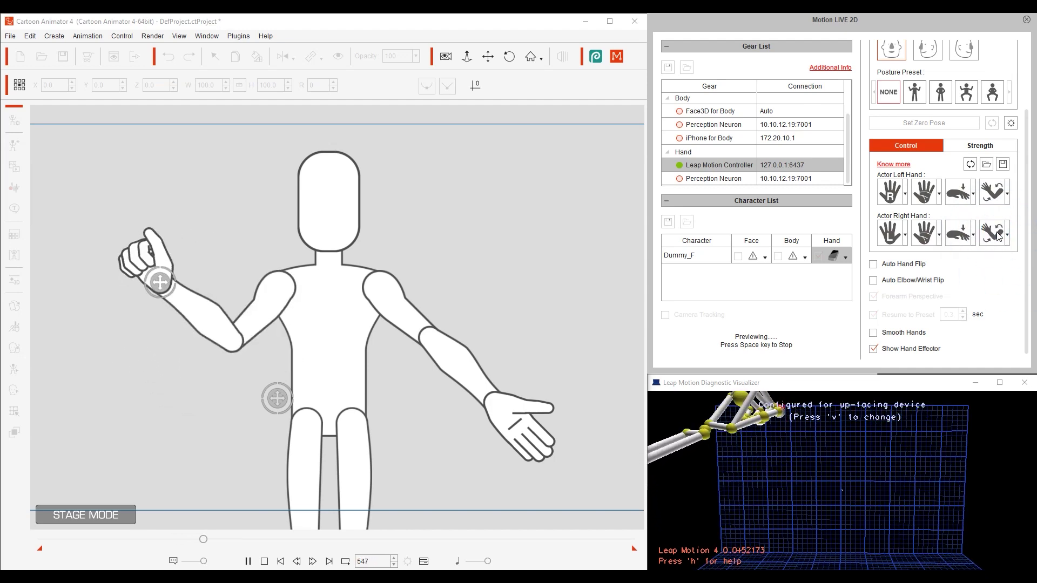
click(998, 236)
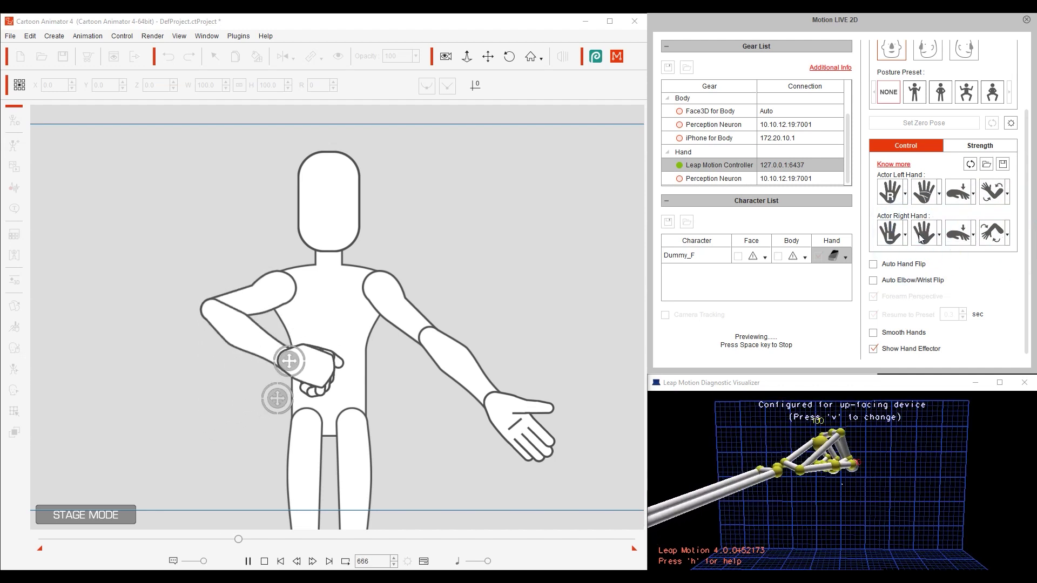
click(996, 233)
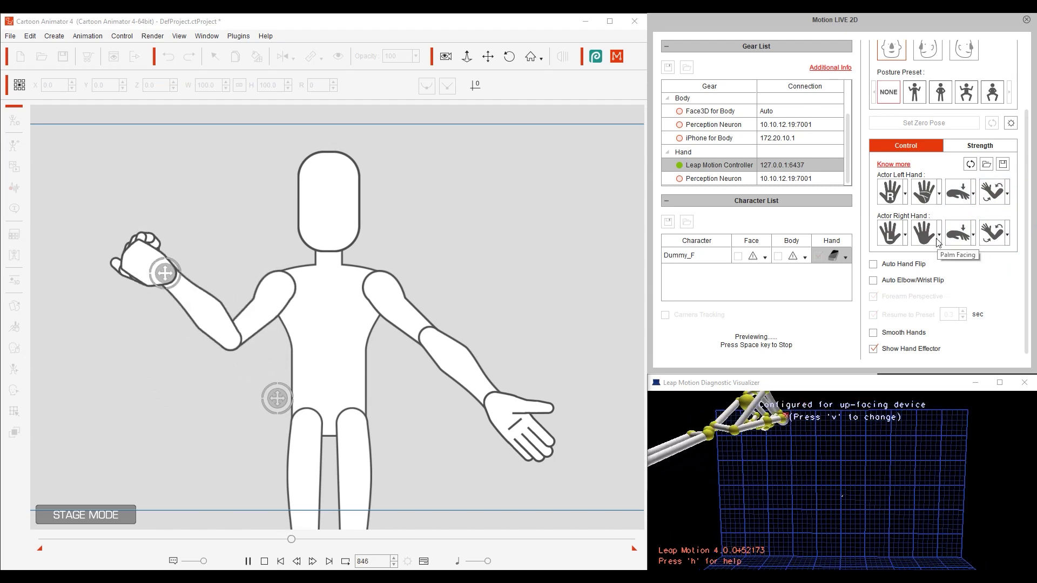
Flip the Actor Right Hand's elbow bend direction, and start a new preview with the strength settings shown
click(988, 238)
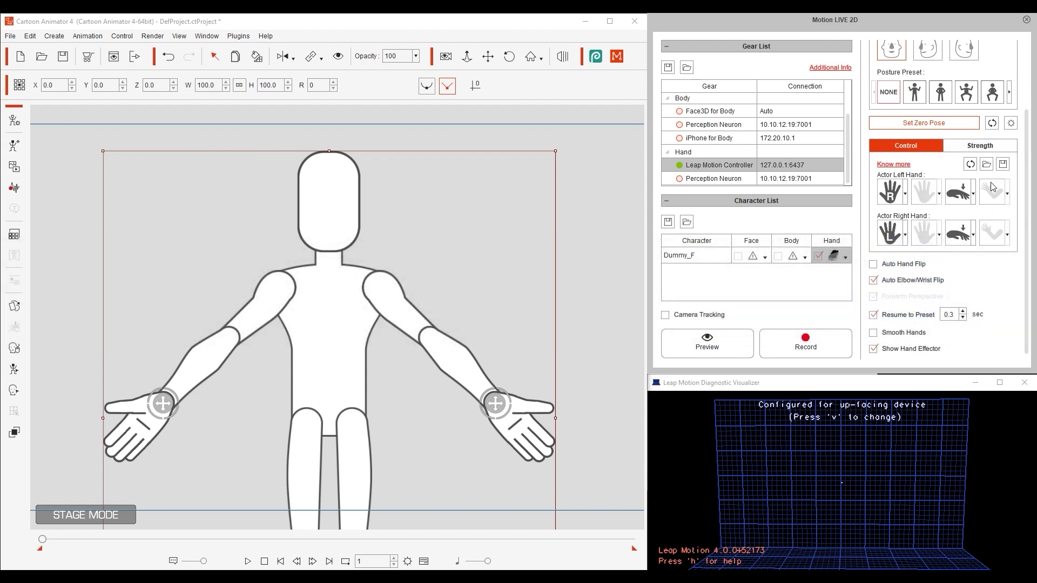
click(991, 146)
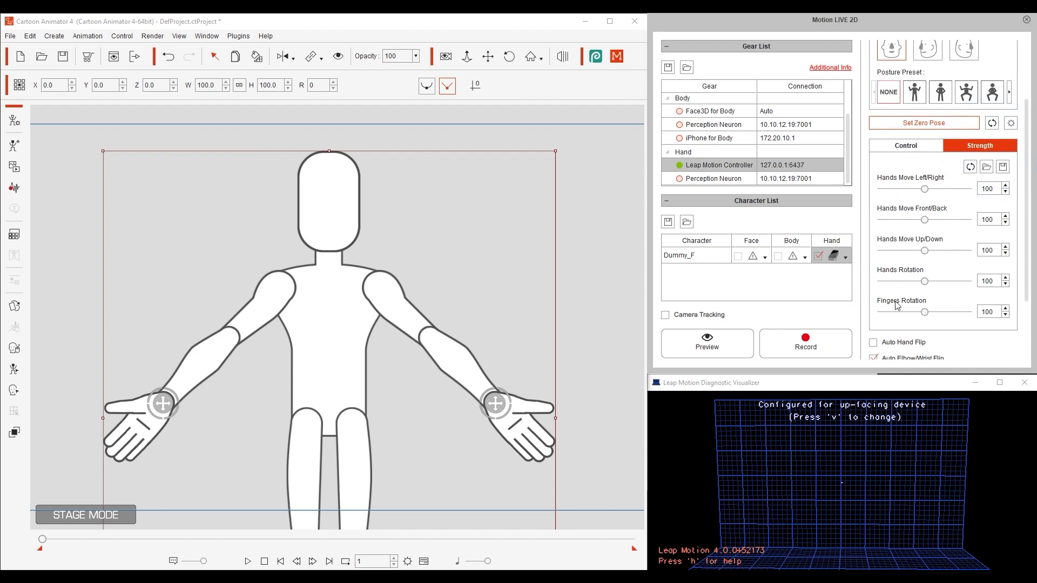
click(707, 344)
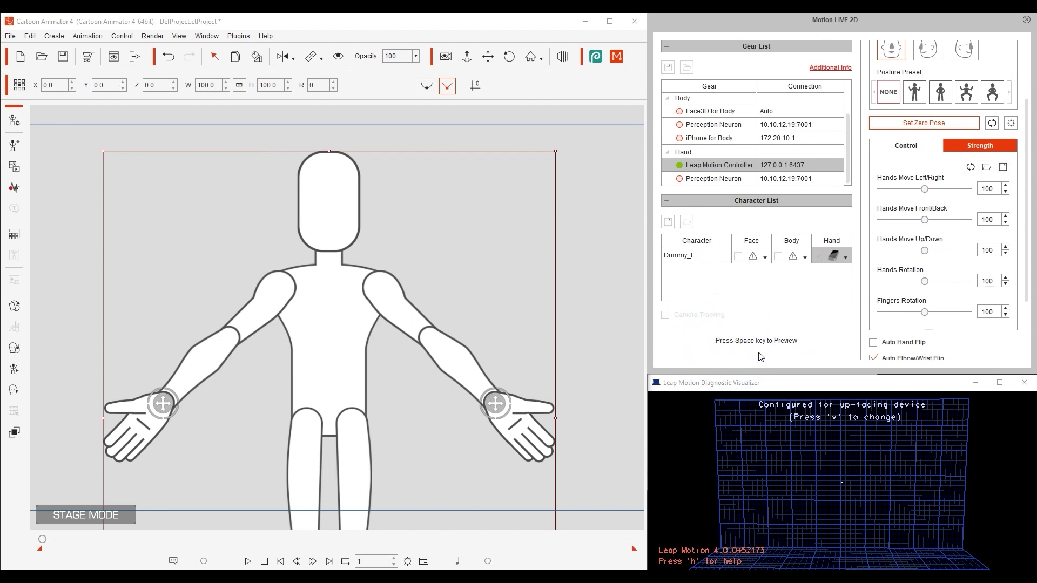
key(space)
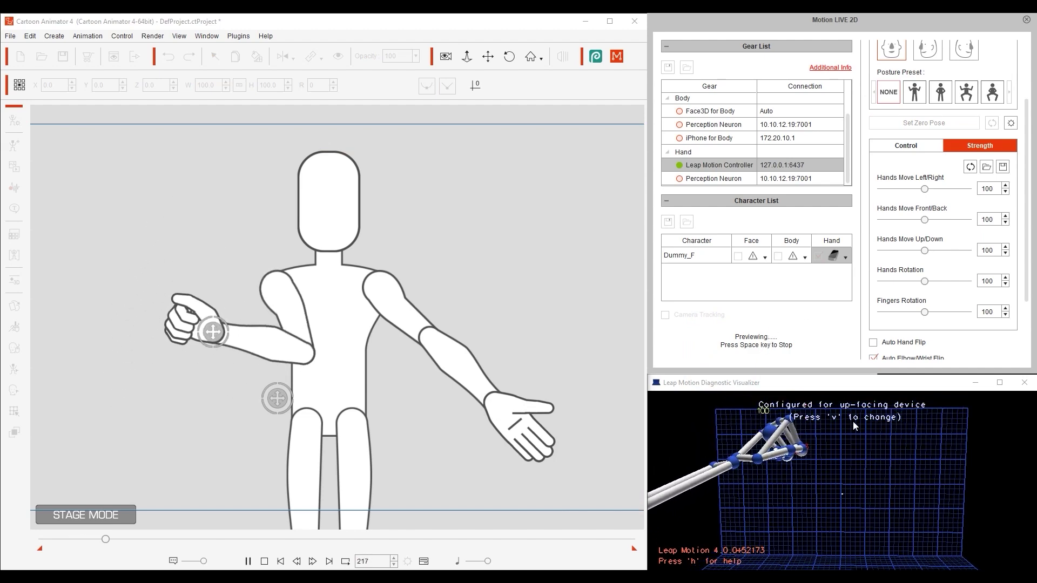
scroll(857, 434, down, 3)
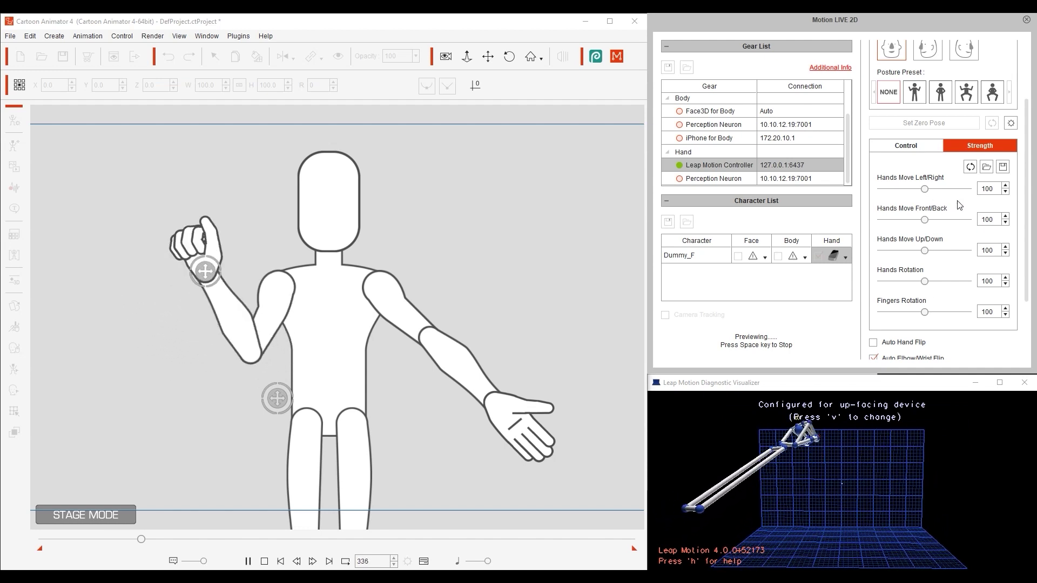
Change the Actor Left Hand's data source so both arms follow the same hand, and return to the strength settings
click(921, 149)
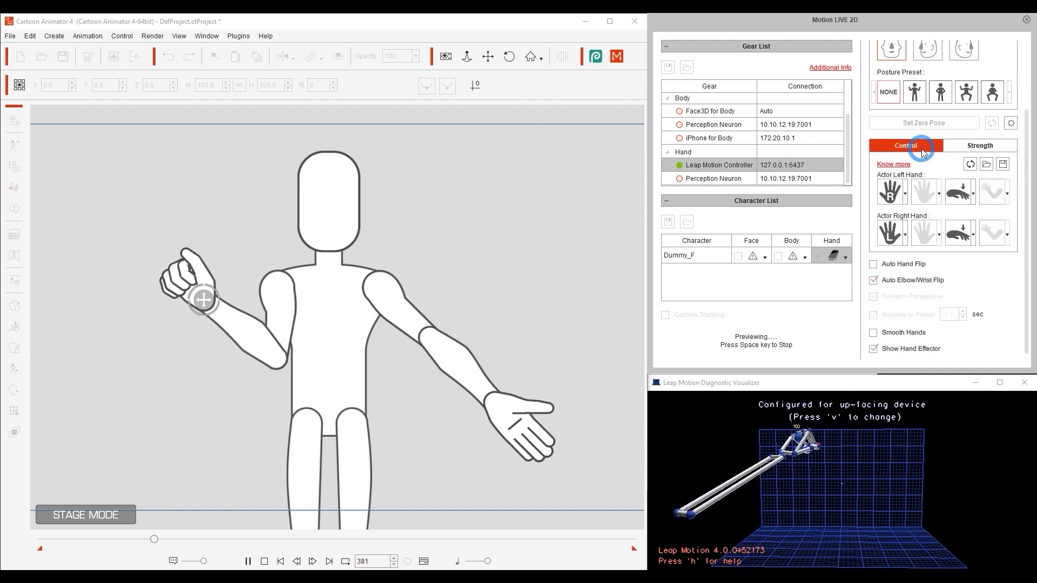
click(906, 198)
click(932, 228)
click(971, 143)
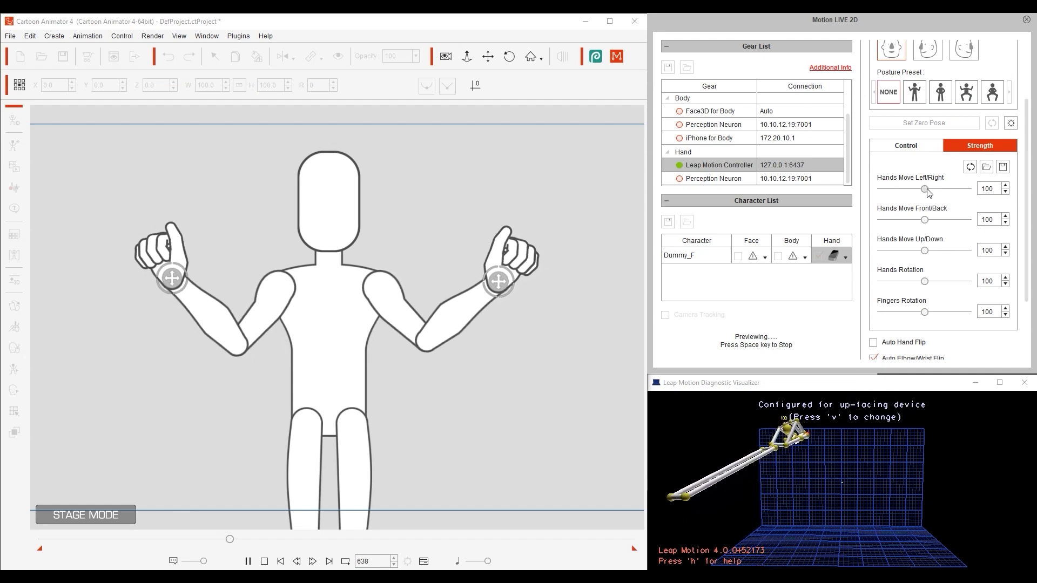
Try the Hands Move Left/Right strength at 102 and 30, and restore it to 100
mouse_move(927, 192)
mouse_down()
mouse_move(968, 191)
mouse_move(920, 190)
mouse_move(929, 189)
mouse_up()
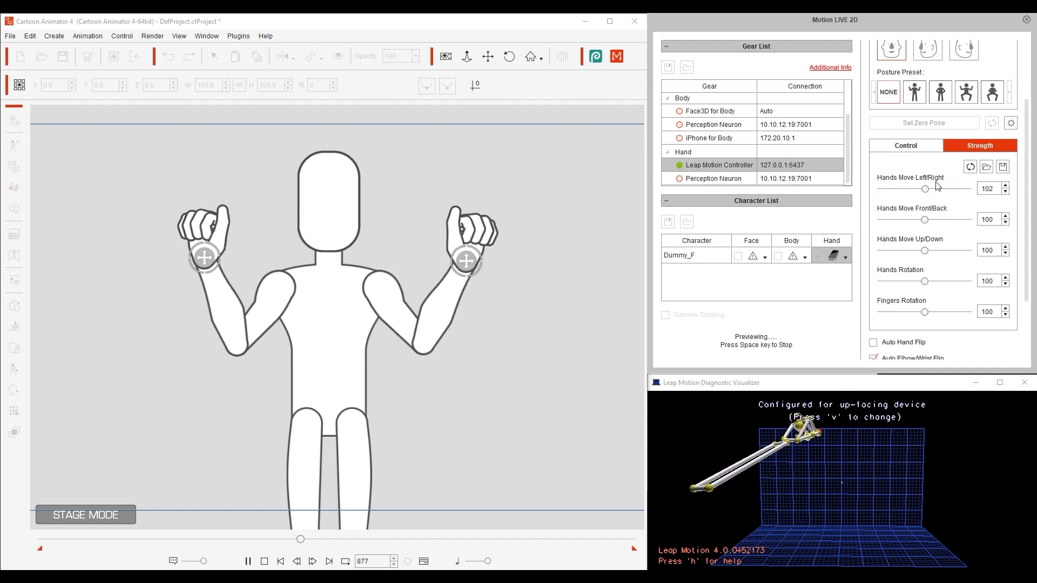
drag(929, 193, 898, 192)
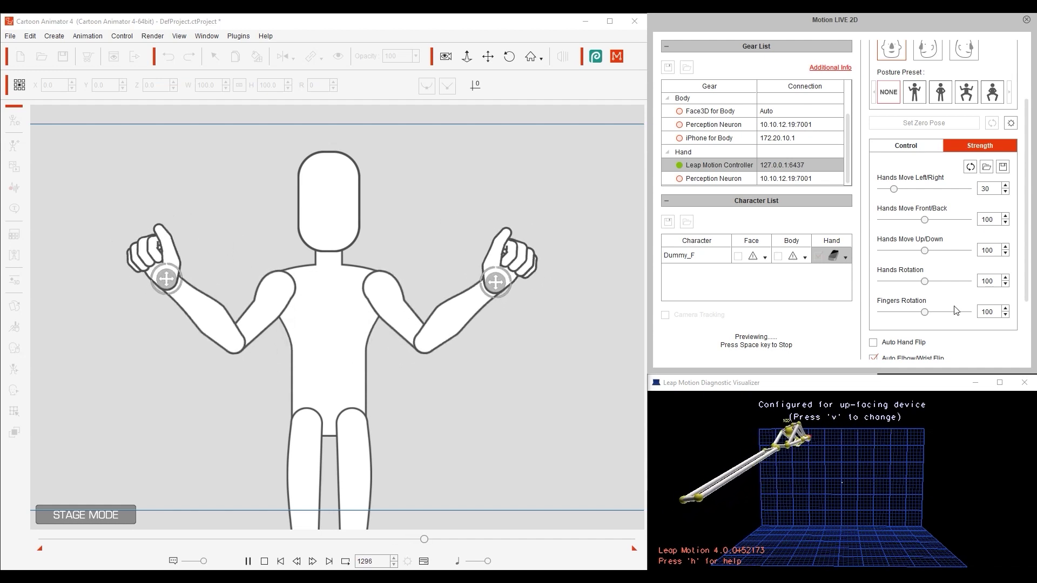
click(924, 189)
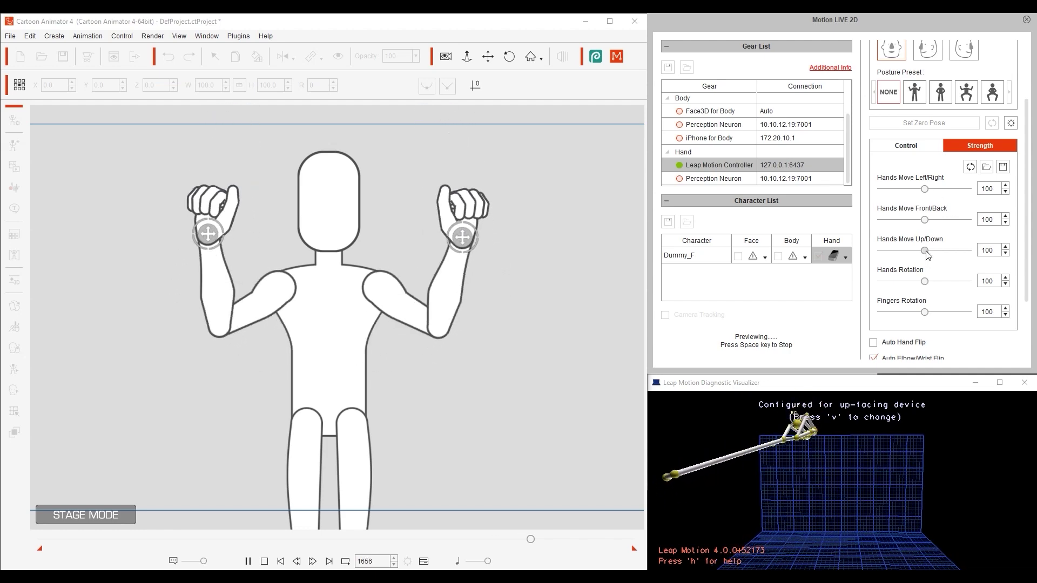
Try the Hands Move Up/Down strength at 142 and 41, and restore it to 100
drag(924, 251, 945, 262)
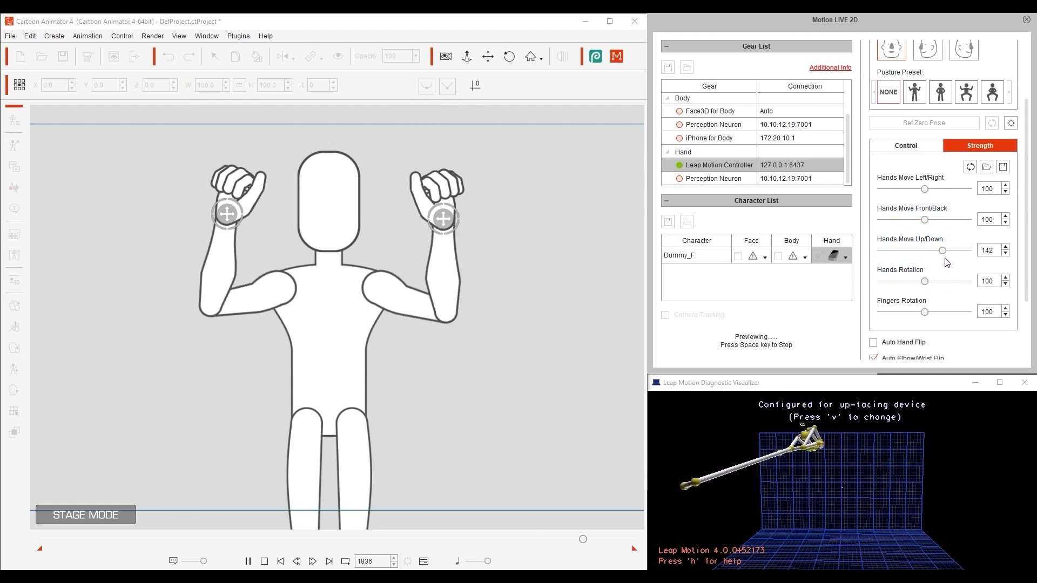
drag(947, 262, 904, 255)
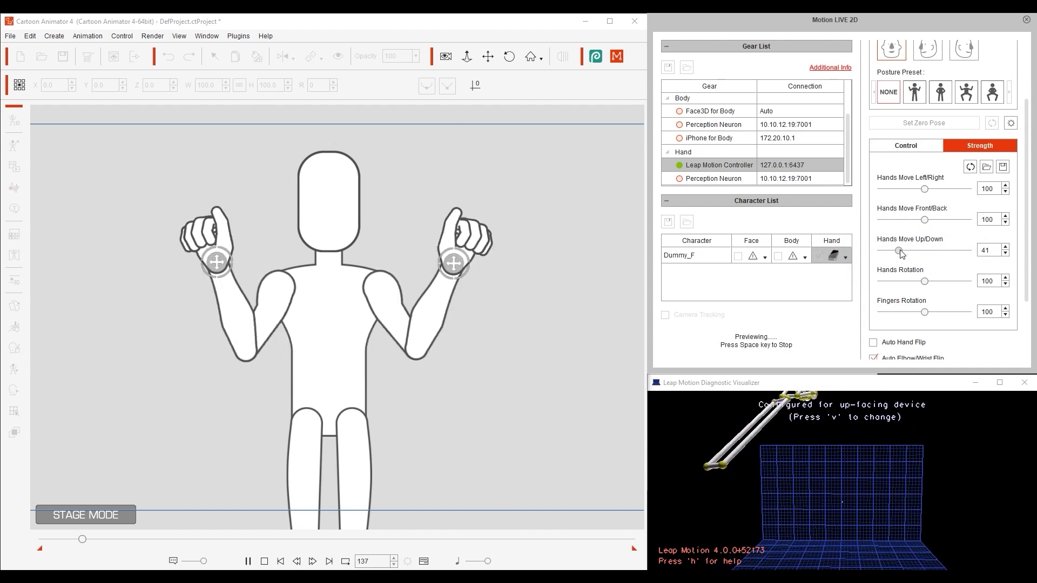
click(909, 245)
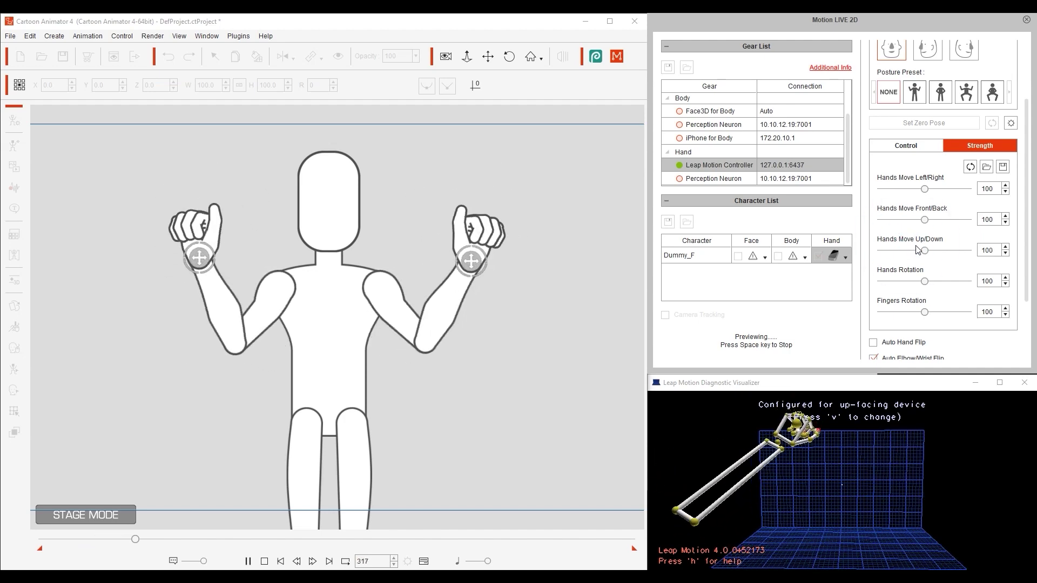
Try Hands Rotation at 113 and Fingers Rotation at 112, restore both to 100, and stop the preview
click(929, 283)
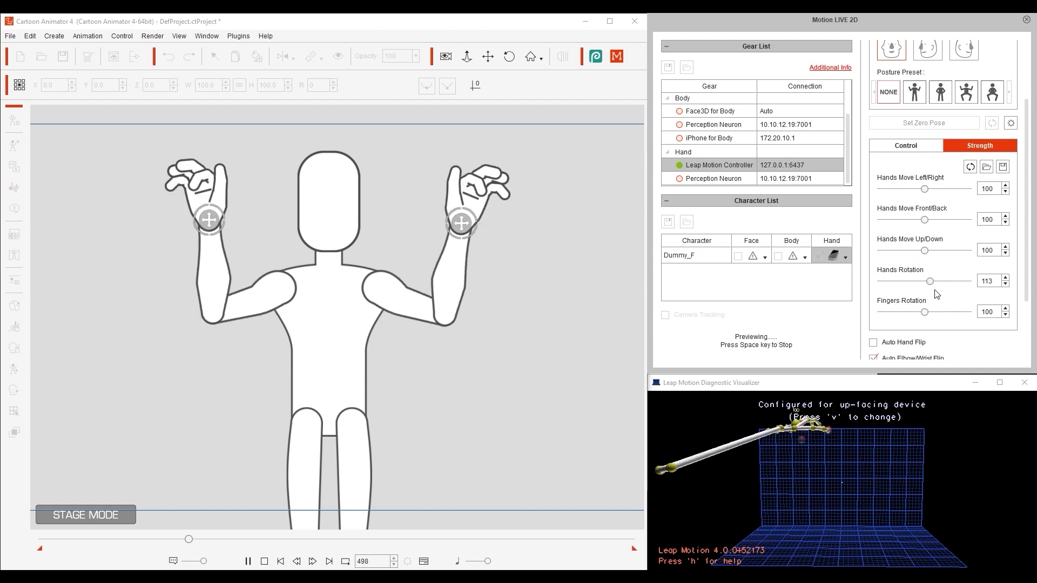
click(931, 313)
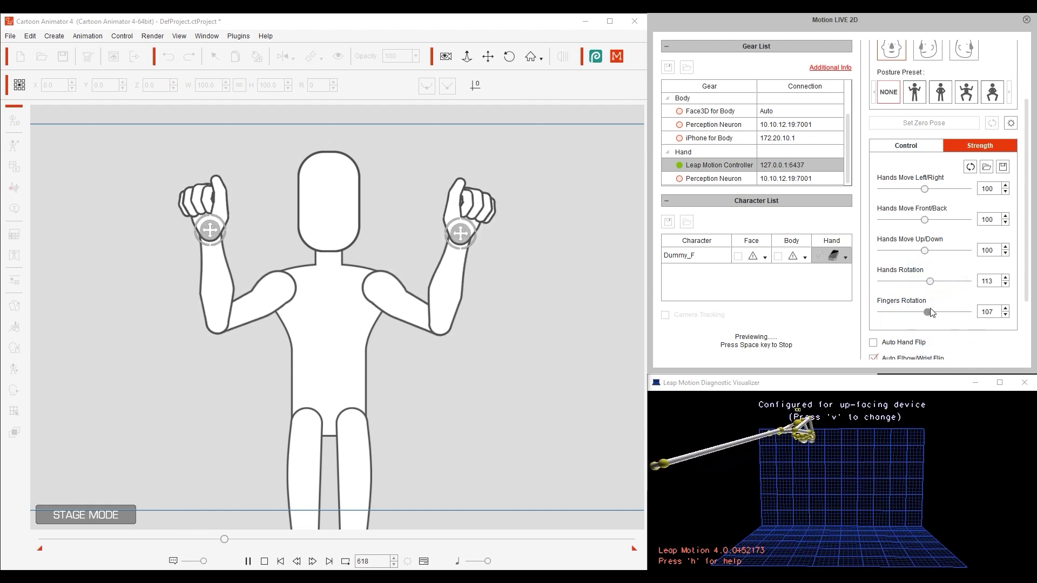
click(916, 301)
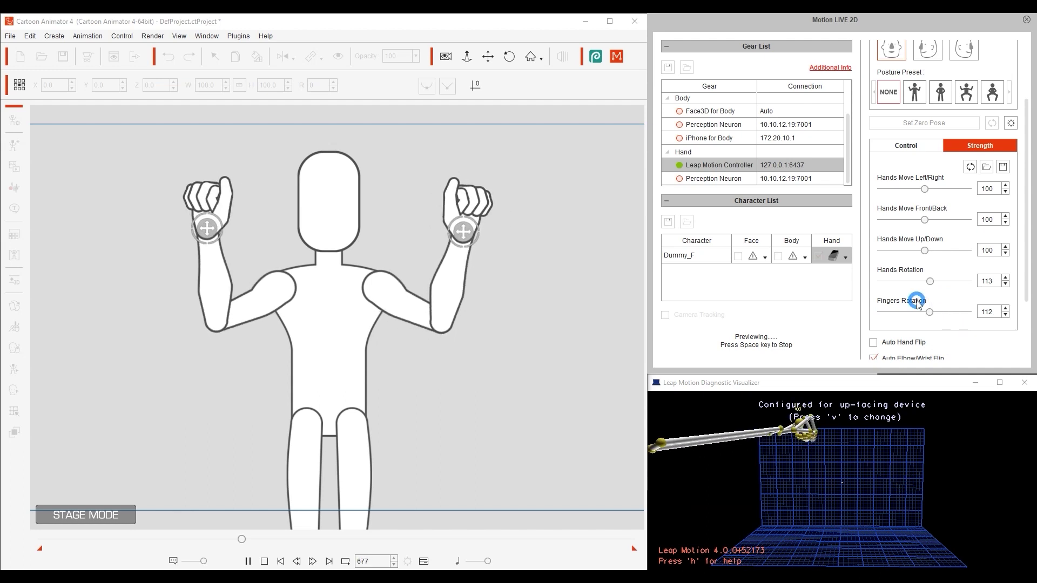
click(911, 273)
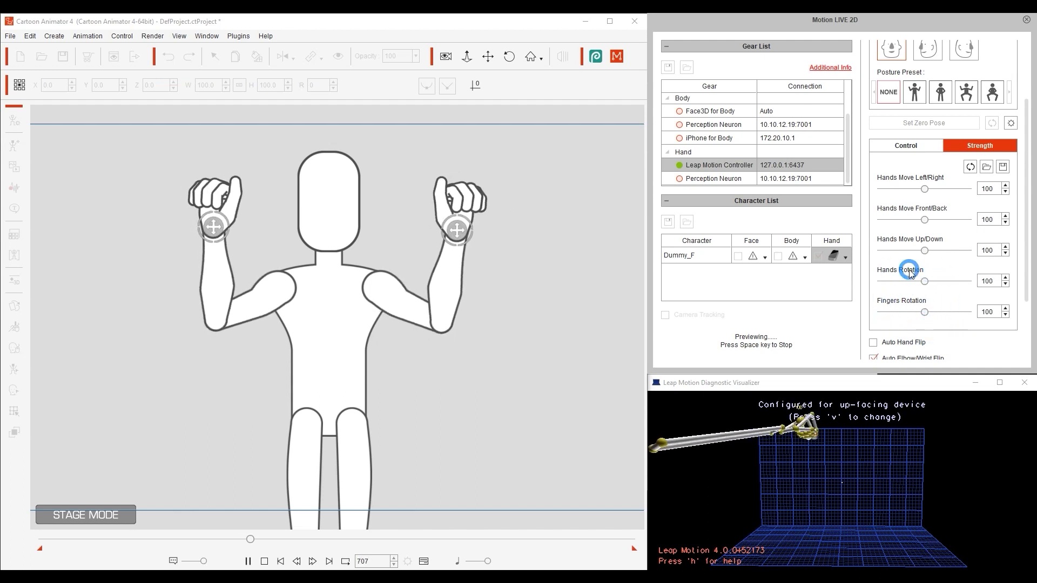
click(909, 241)
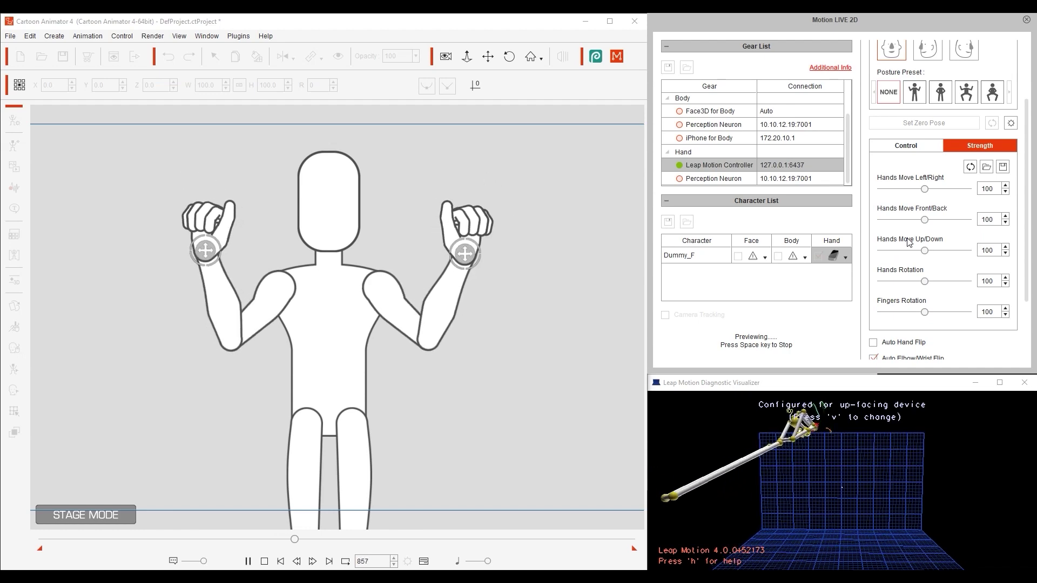
click(768, 345)
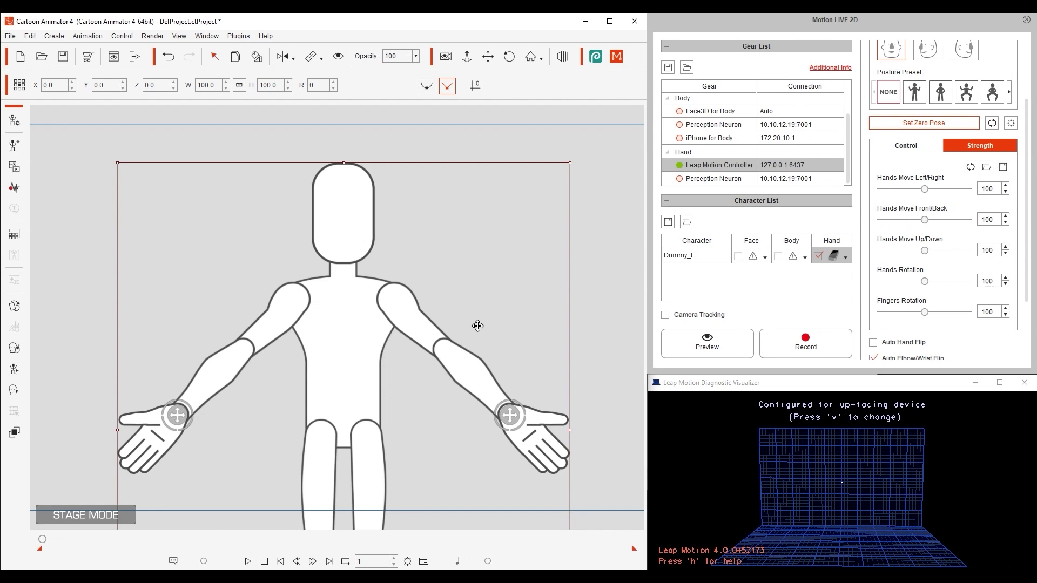
Switch to the Dummy_S2 character and set its hands profile to Right facing (45 degree)
drag(487, 337, 367, 279)
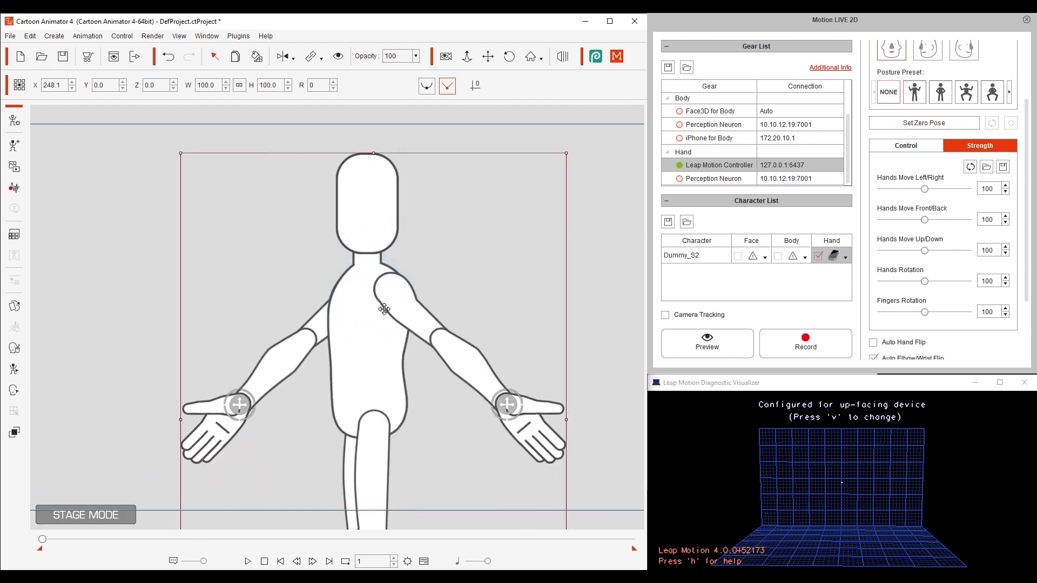
drag(1026, 216, 1026, 136)
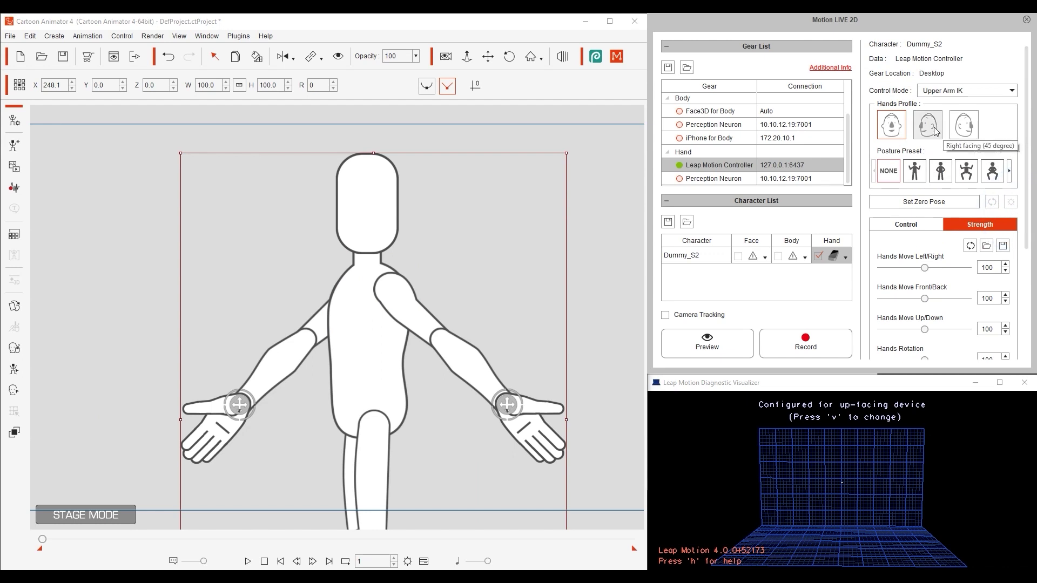
click(930, 125)
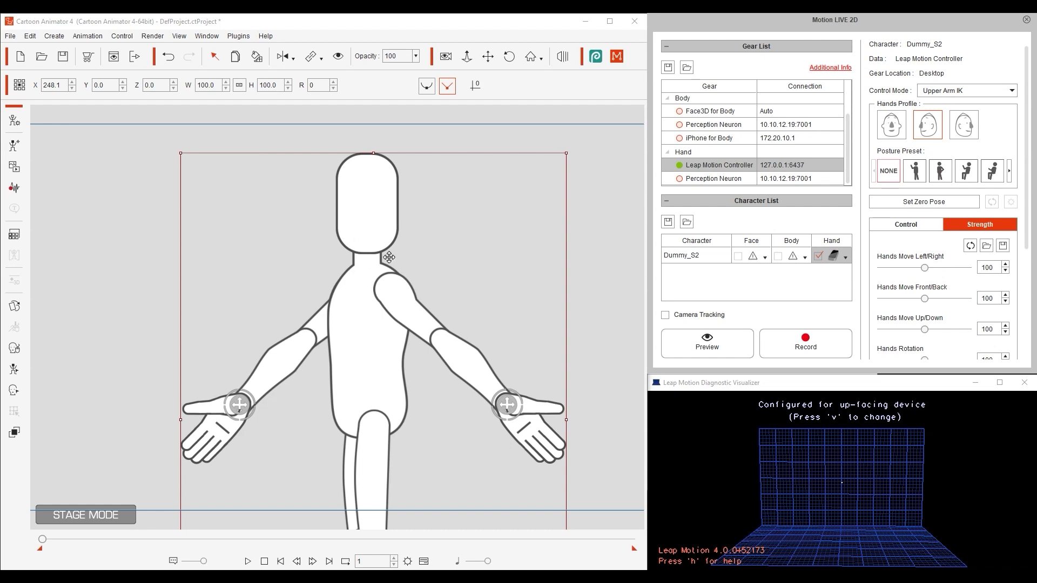
Set the zero pose for Dummy_S2 and preview its arm movement with the hand control settings shown
click(933, 207)
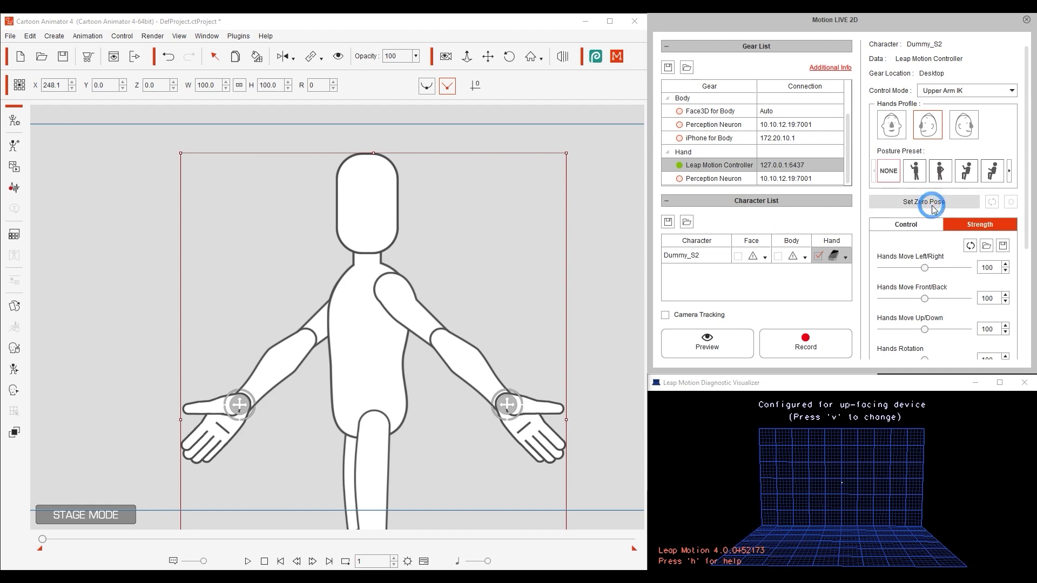
click(750, 285)
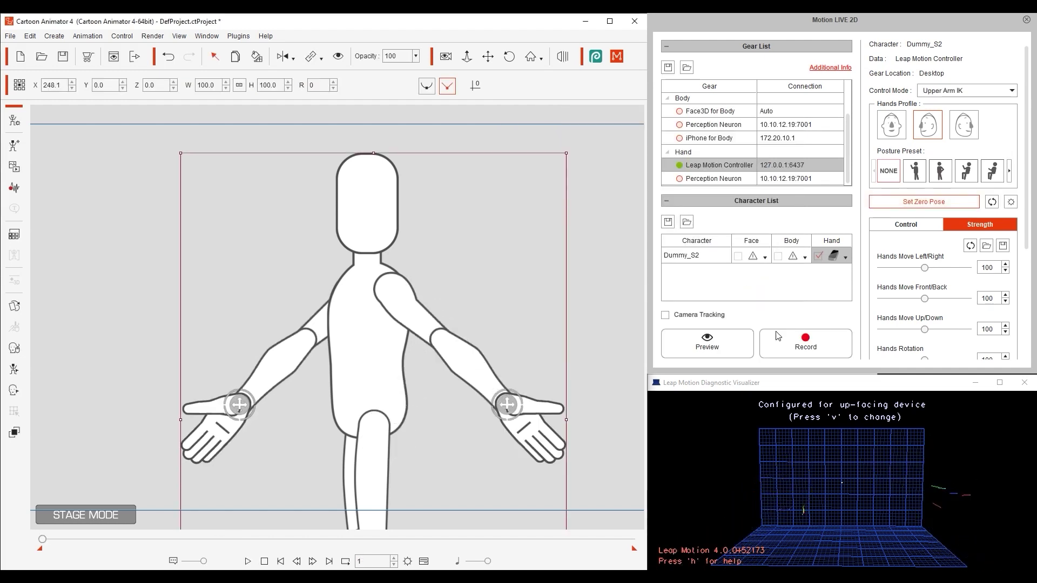
click(904, 229)
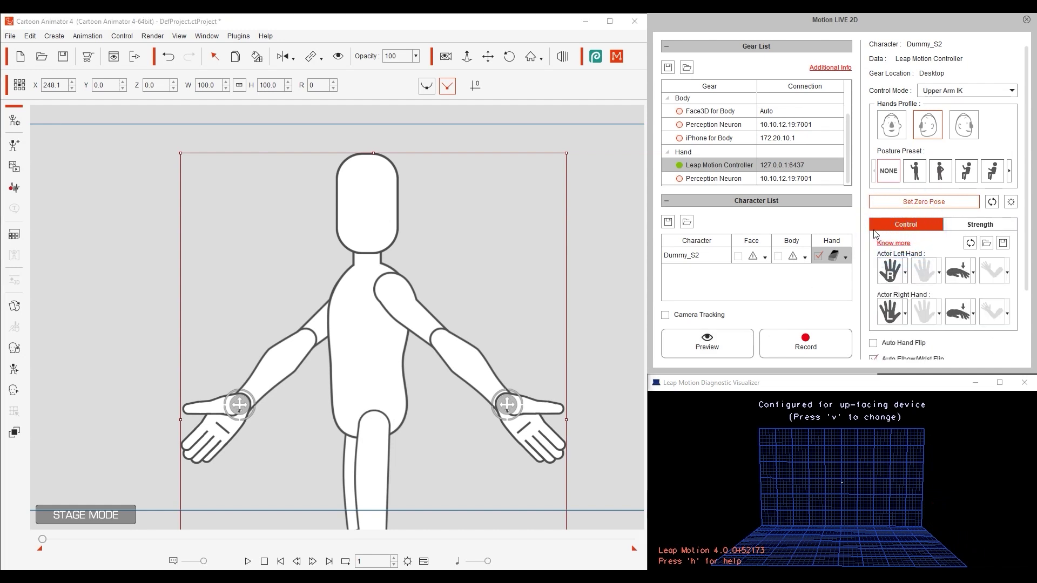
click(708, 346)
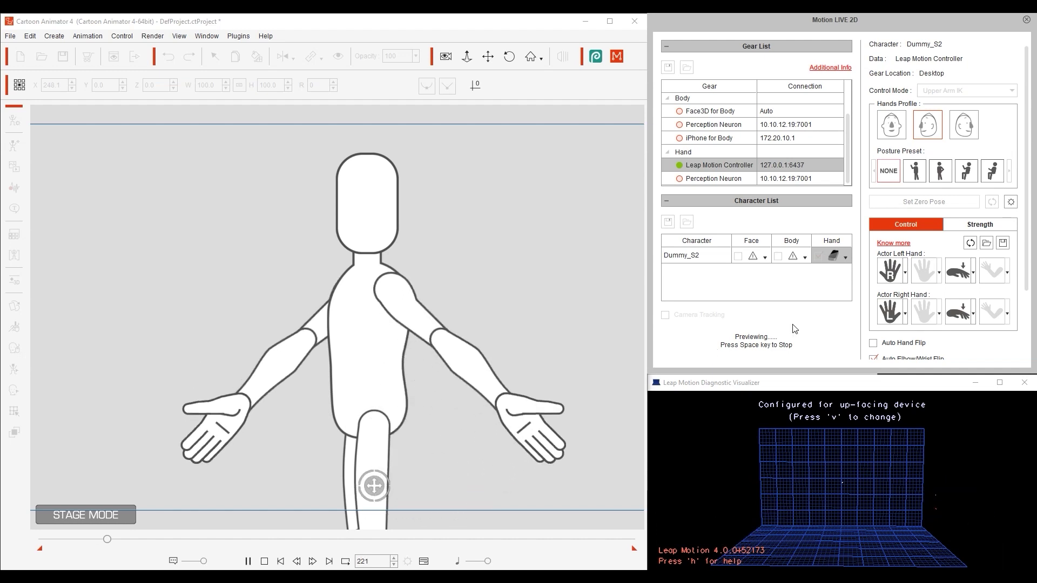
key(space)
click(726, 346)
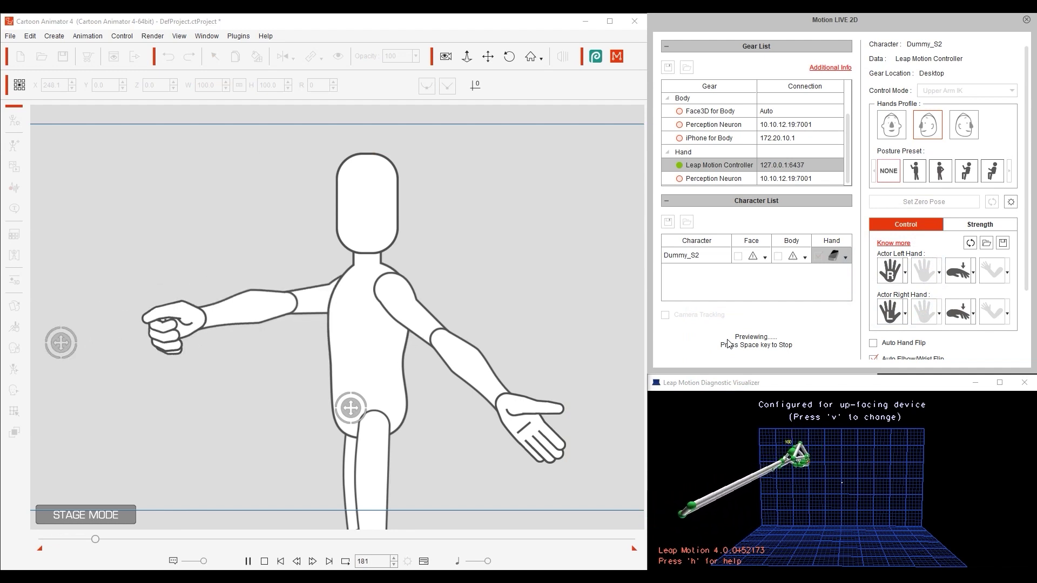
click(848, 456)
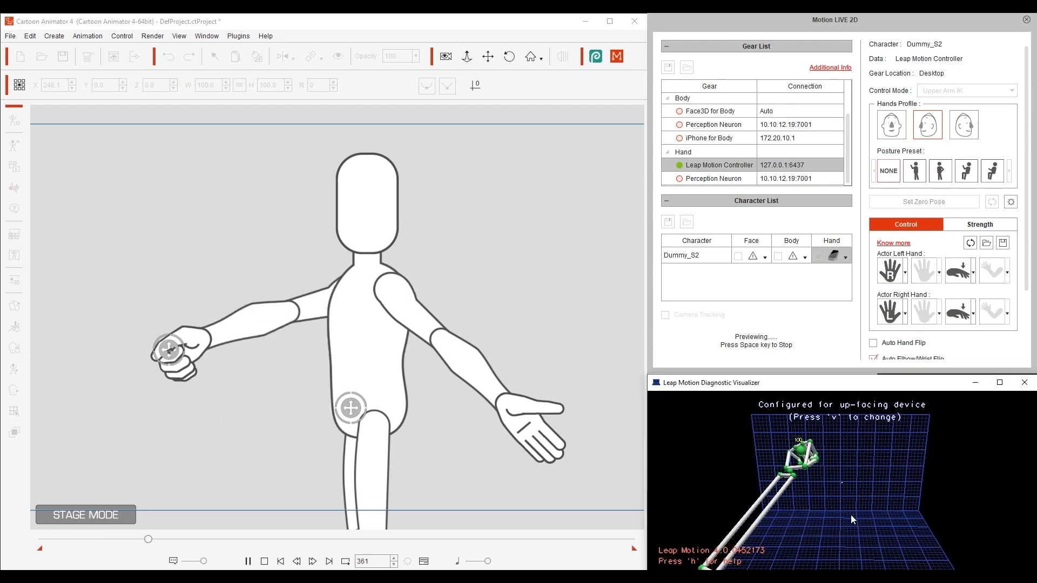
During the preview, try the Hands Move Front/Back strength at 144 and 22, and the Hands Move Left/Right strength at 22
click(979, 225)
drag(1026, 202, 1031, 270)
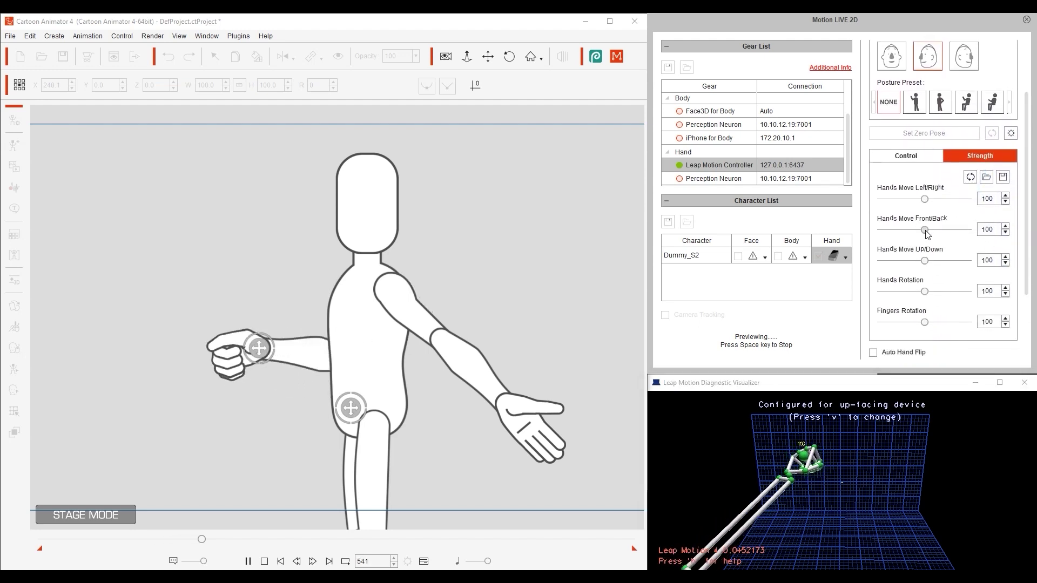
drag(927, 234, 948, 272)
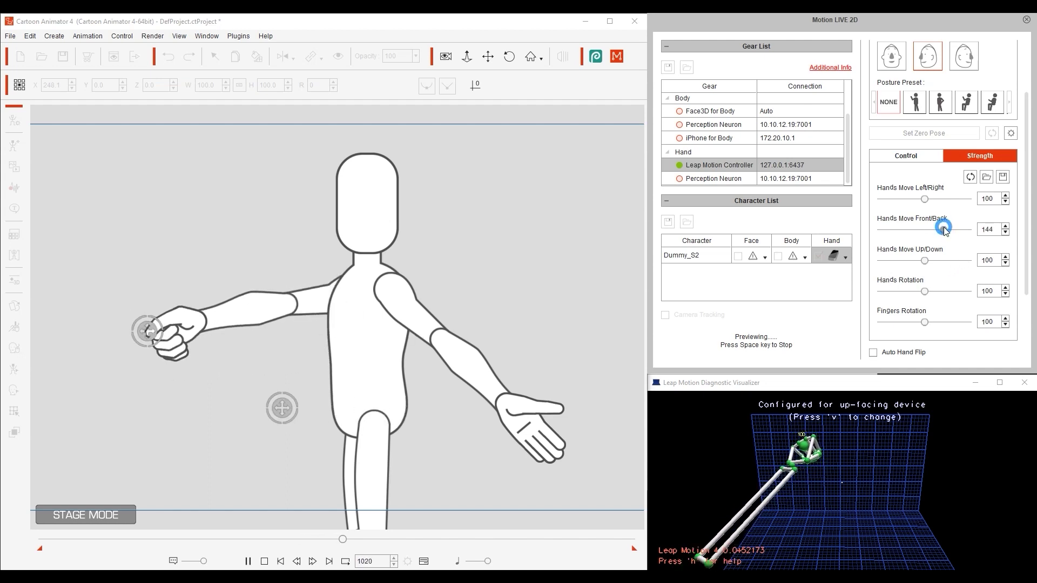
drag(945, 229, 892, 230)
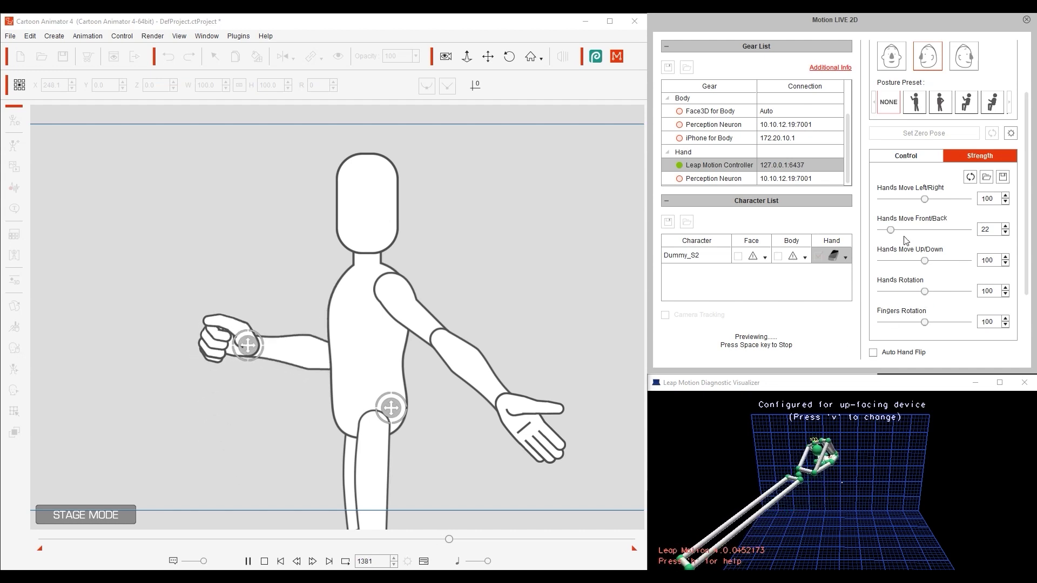
drag(868, 208, 1010, 210)
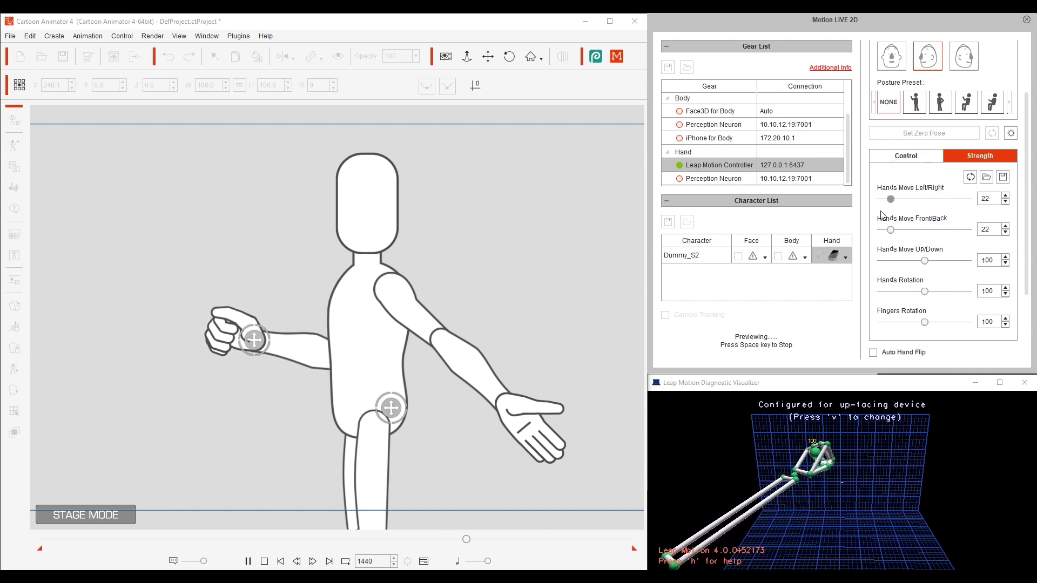
drag(921, 199, 924, 199)
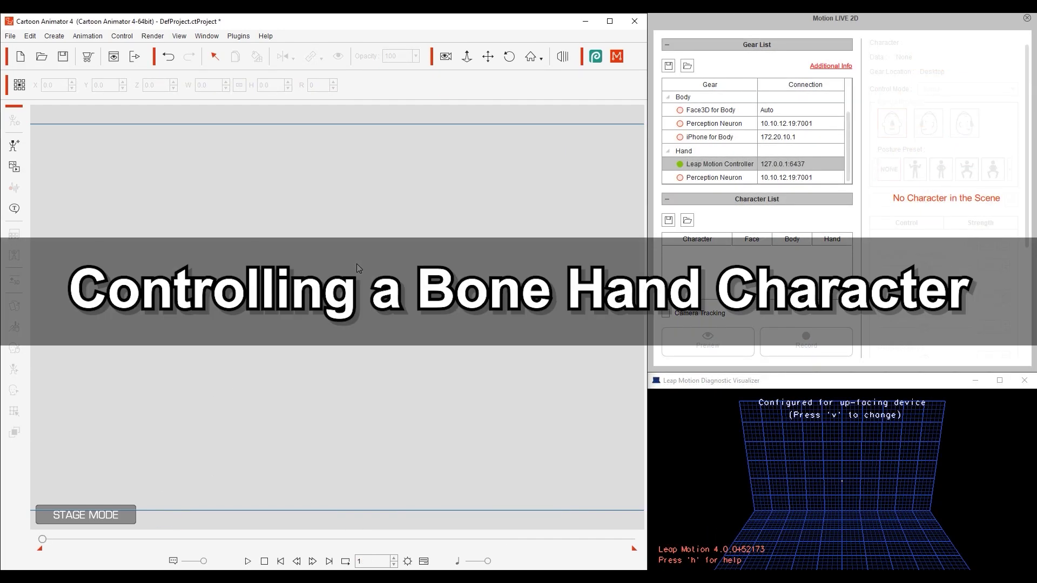
Add the Bone Hand_Spider character from the 6_G3 Bone Hand templates and move it toward the stage's left side
click(208, 36)
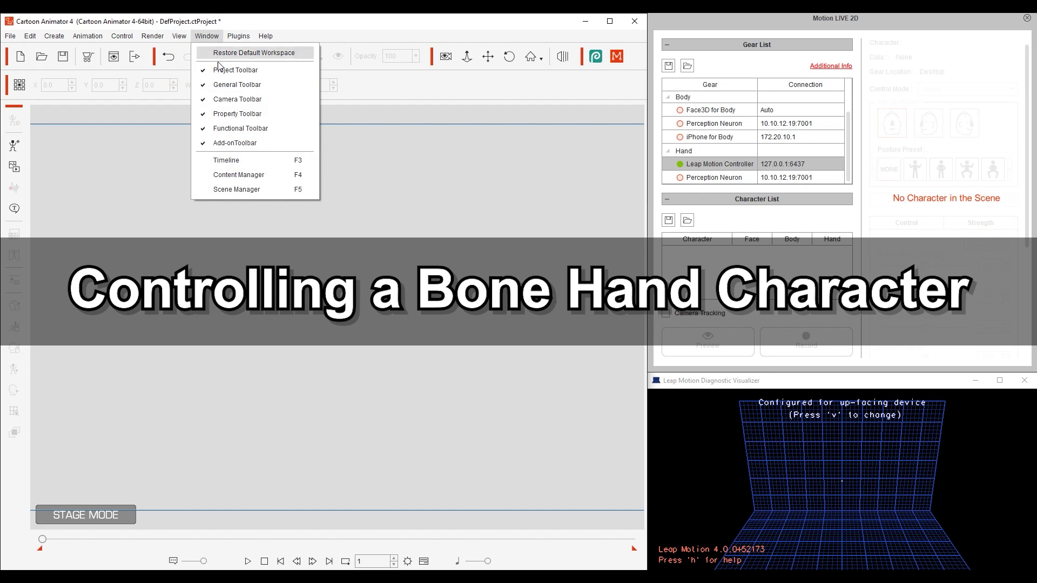
click(255, 175)
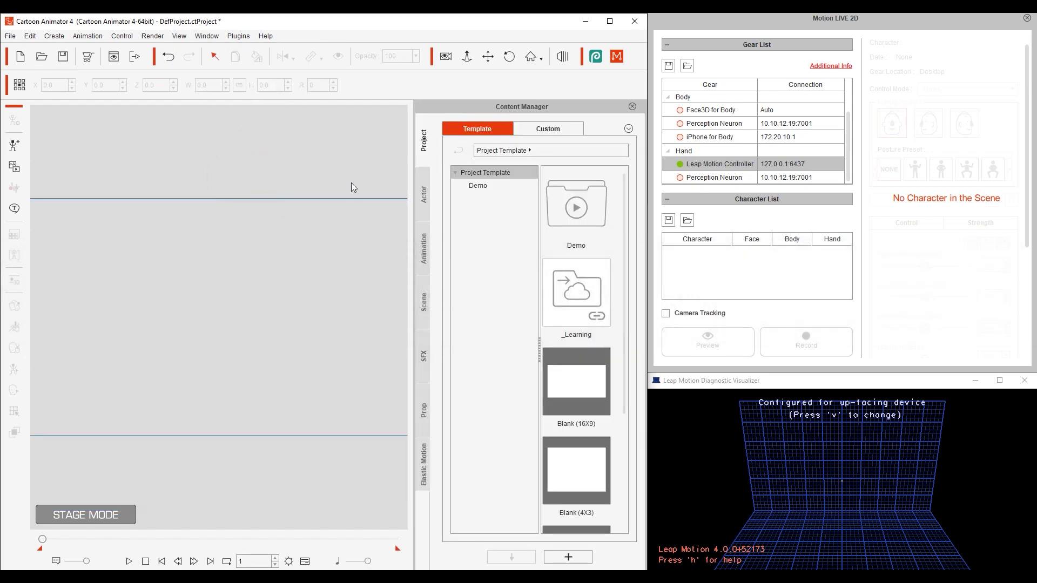
click(422, 195)
click(470, 189)
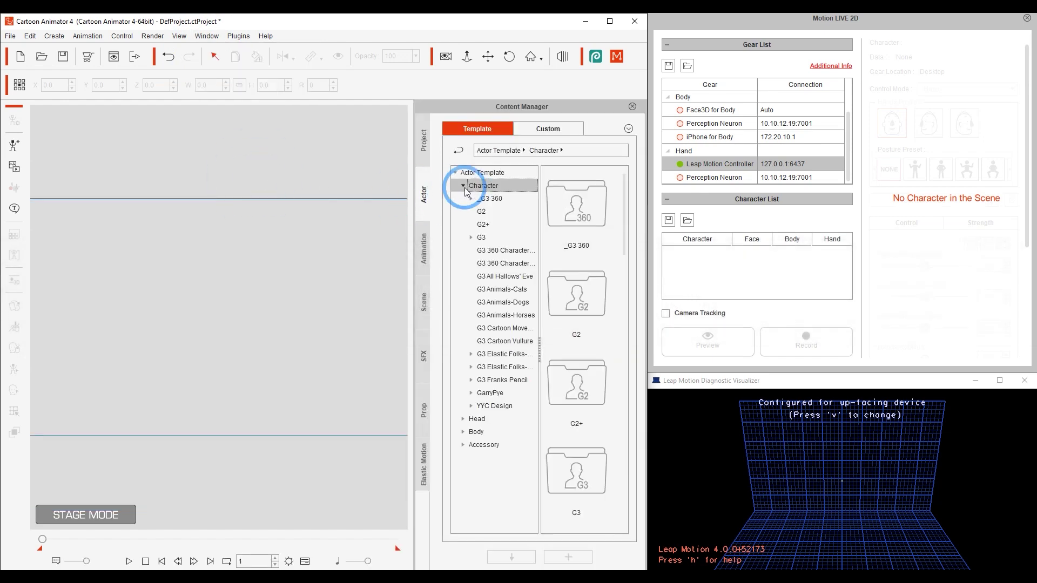
click(492, 238)
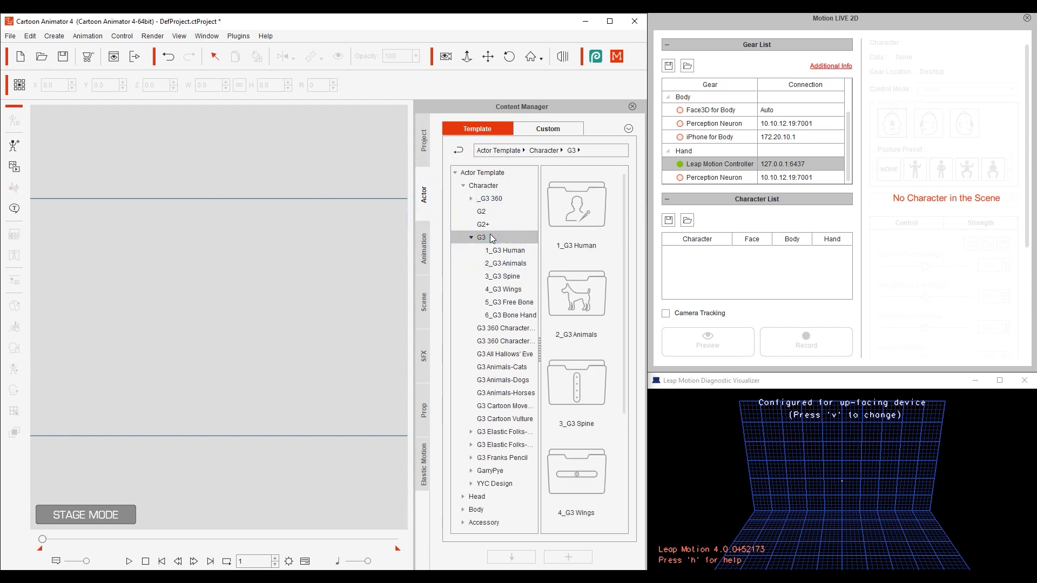
click(528, 315)
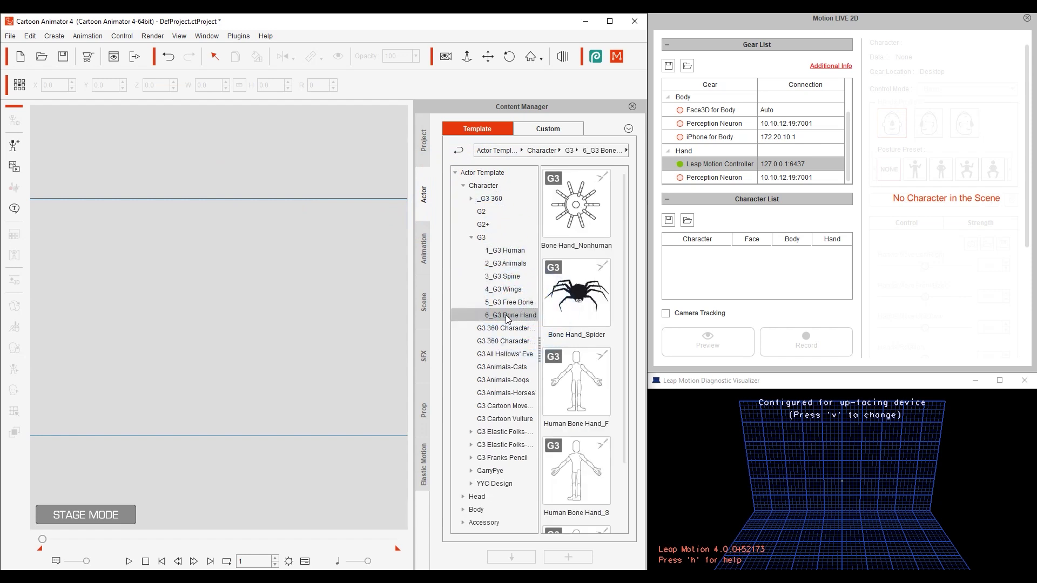
click(602, 302)
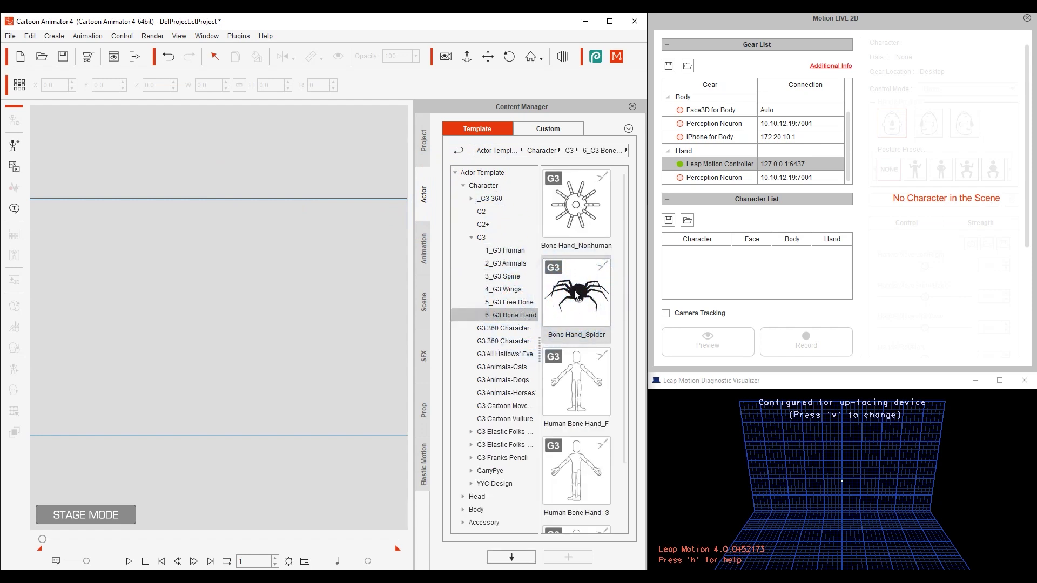
double_click(582, 292)
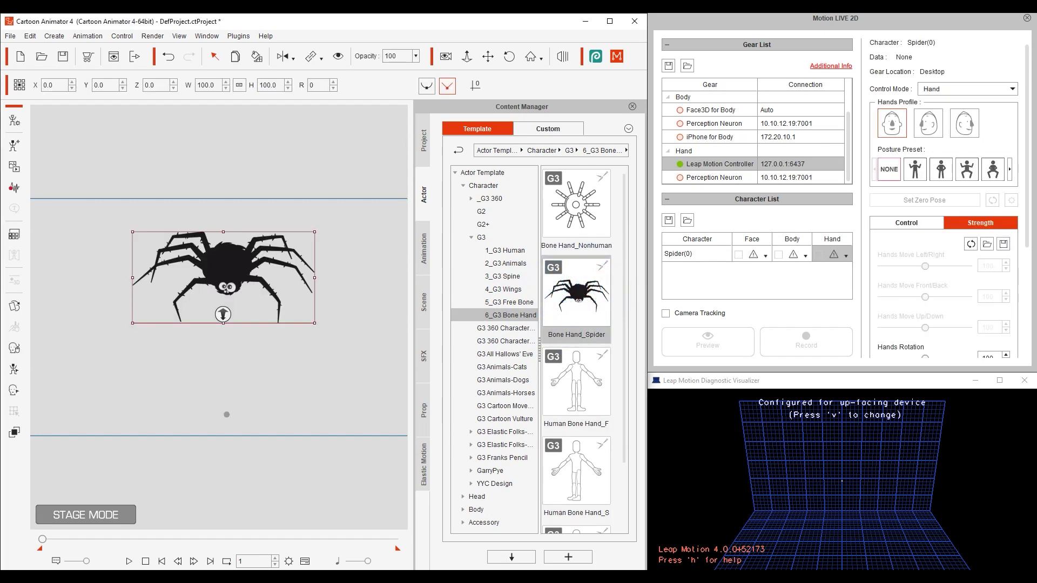
drag(243, 428, 84, 425)
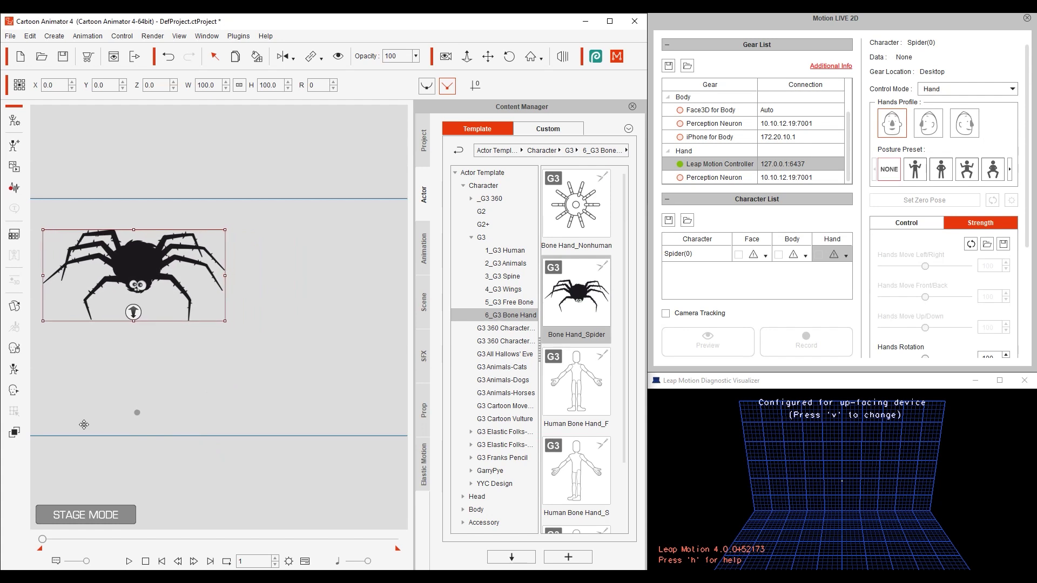
Add the Spider character from the 5_G3 Free Bone templates beside the bone hand spider, close the Content Manager, and adjust its placement
click(524, 307)
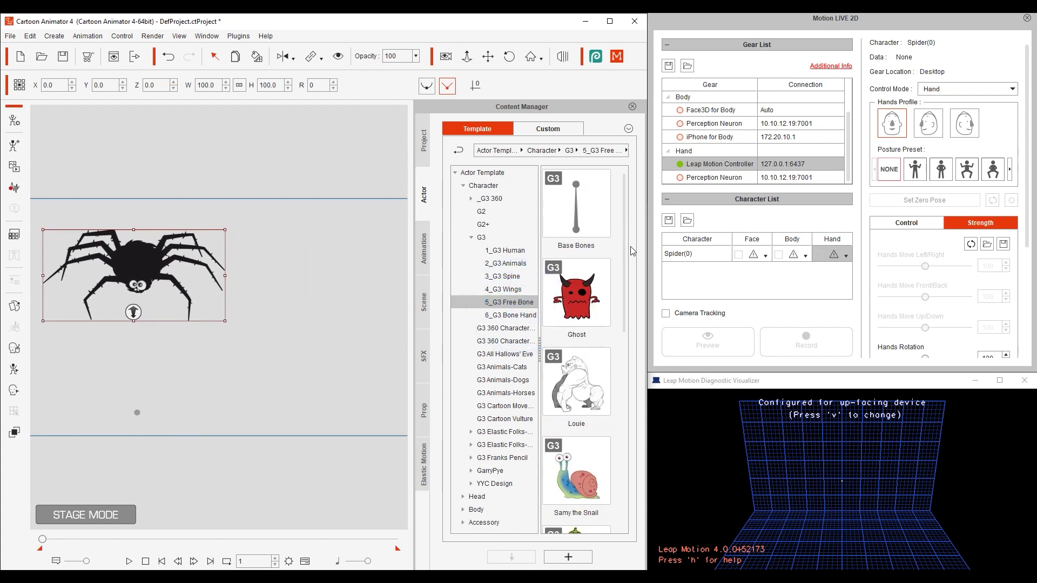
drag(626, 244, 624, 377)
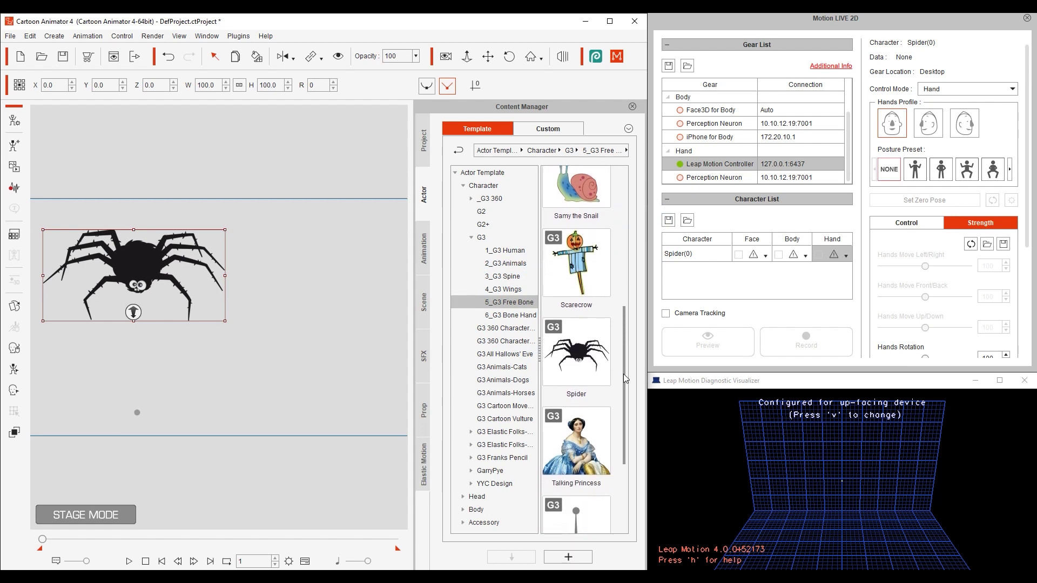
drag(578, 355, 306, 274)
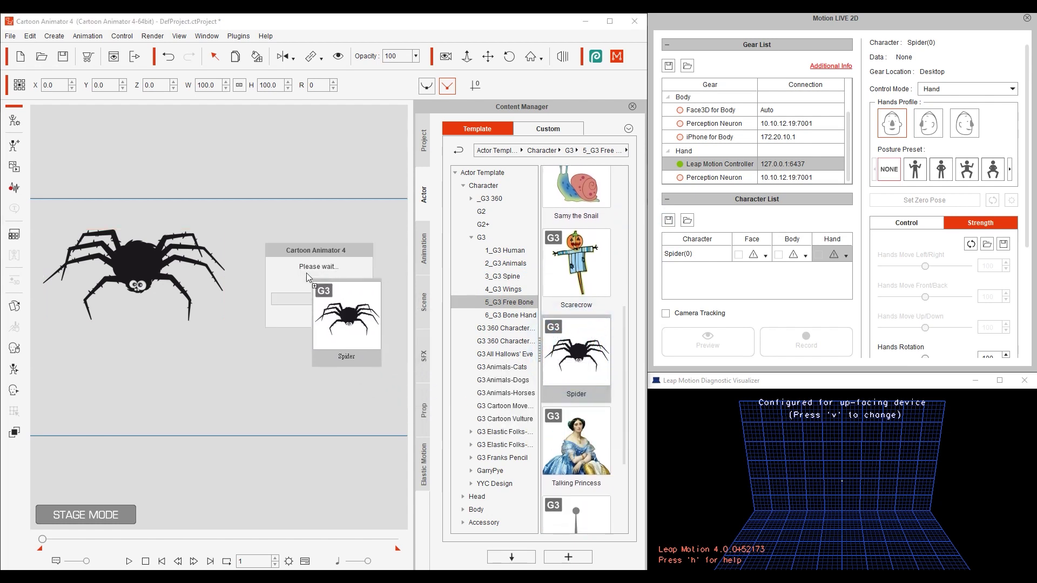
click(632, 106)
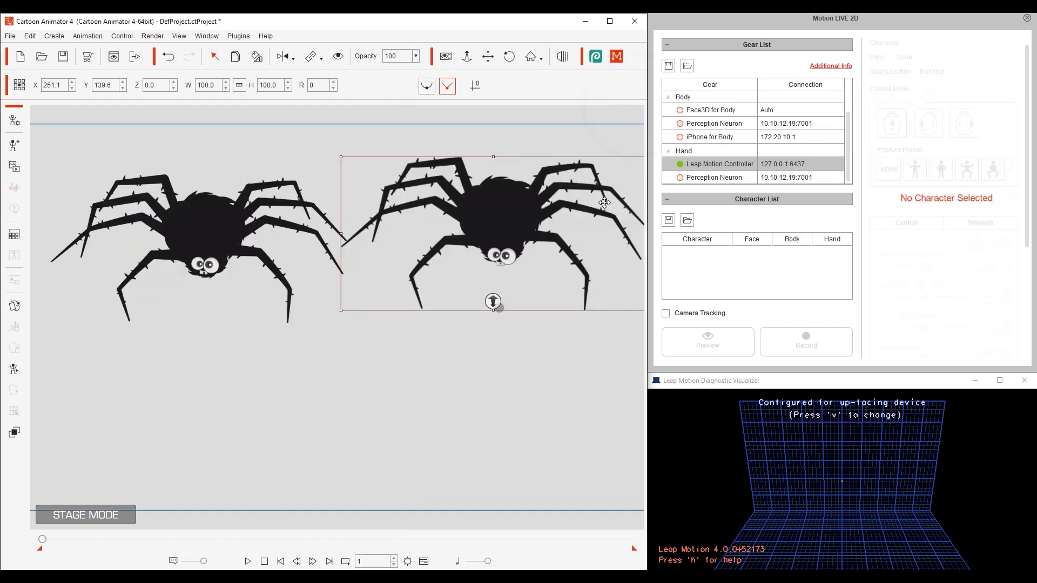
click(478, 392)
drag(462, 244, 486, 263)
click(436, 335)
Open the bone hand spider in the 2D Motion Key Editor and compare its Image View with its Hierarchy View
click(210, 249)
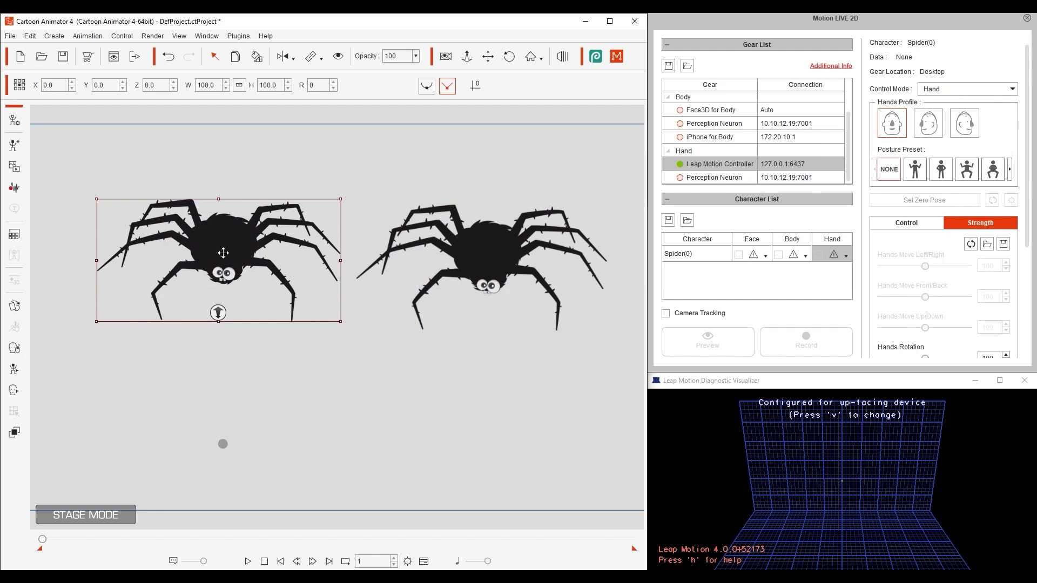
click(7, 373)
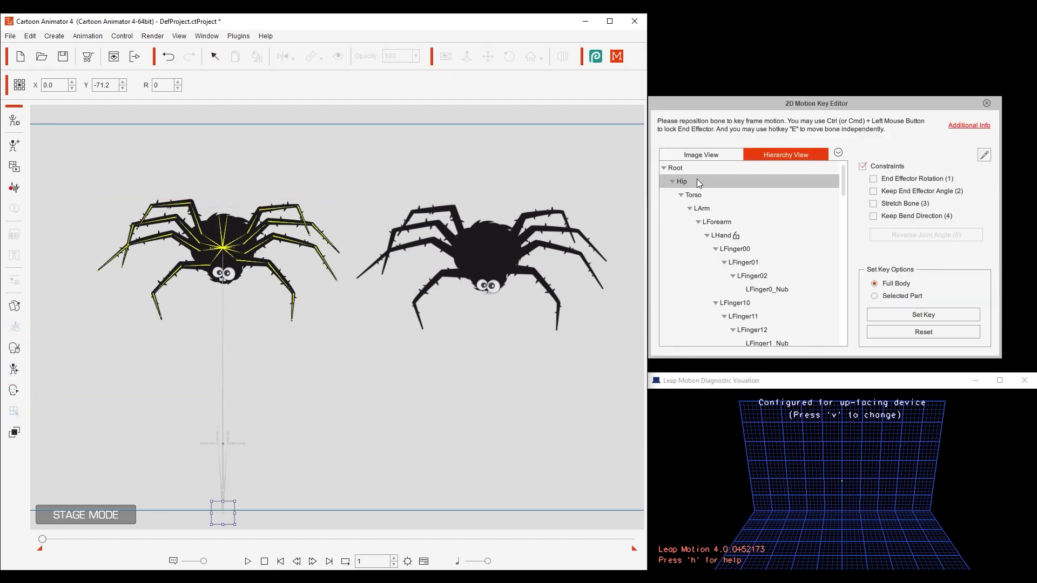
click(713, 156)
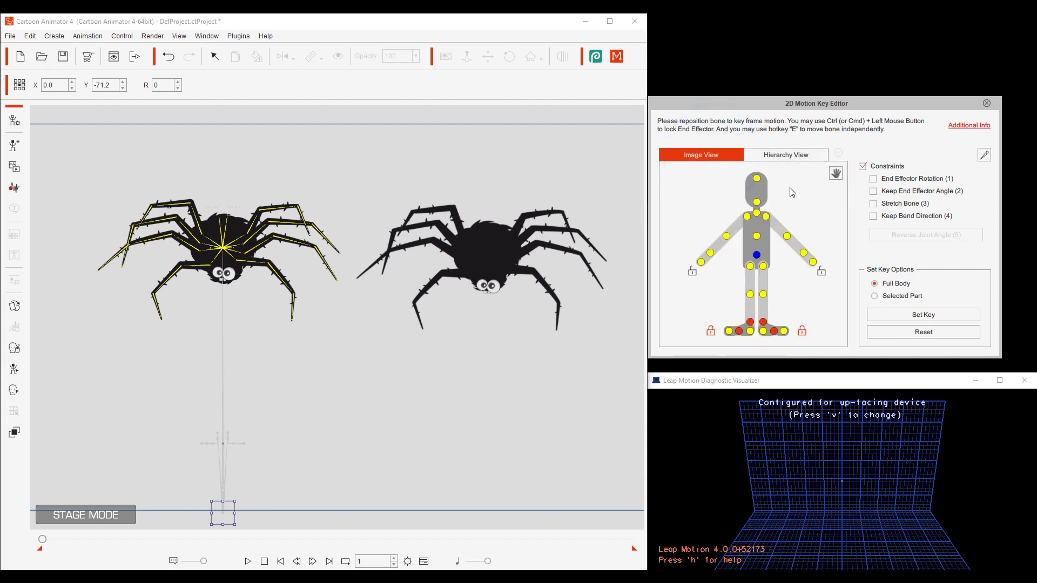
click(771, 158)
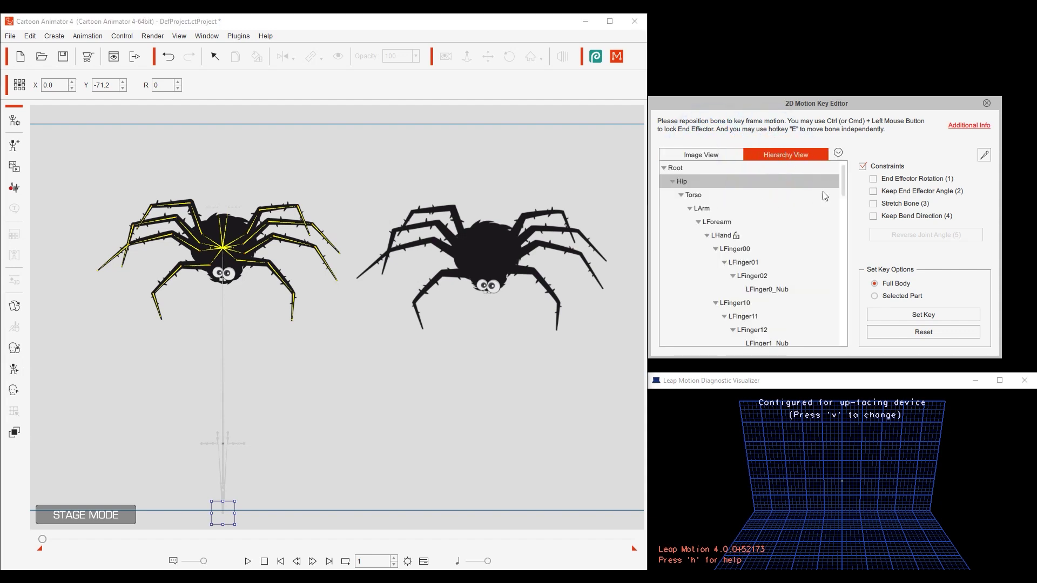
Examine the bone hand spider's hand, finger and forearm bones in the hierarchy, then close the 2D Motion Key Editor
click(221, 250)
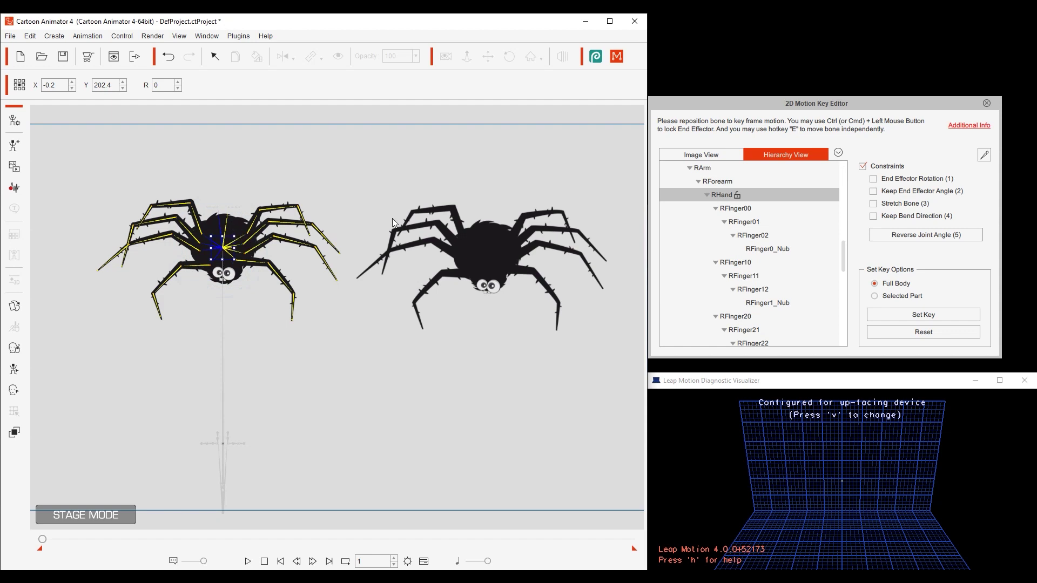
click(749, 211)
click(749, 222)
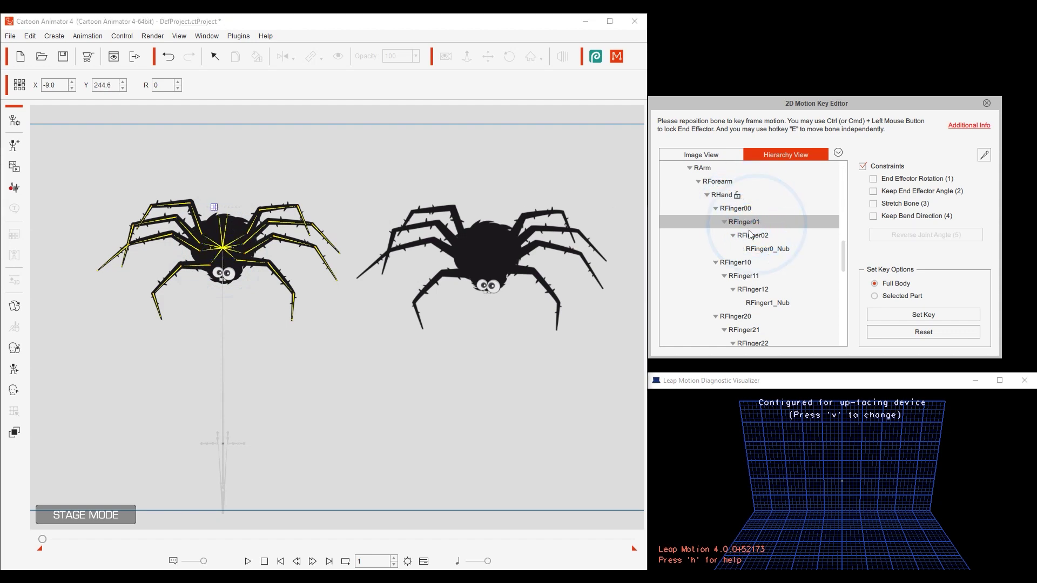
click(280, 240)
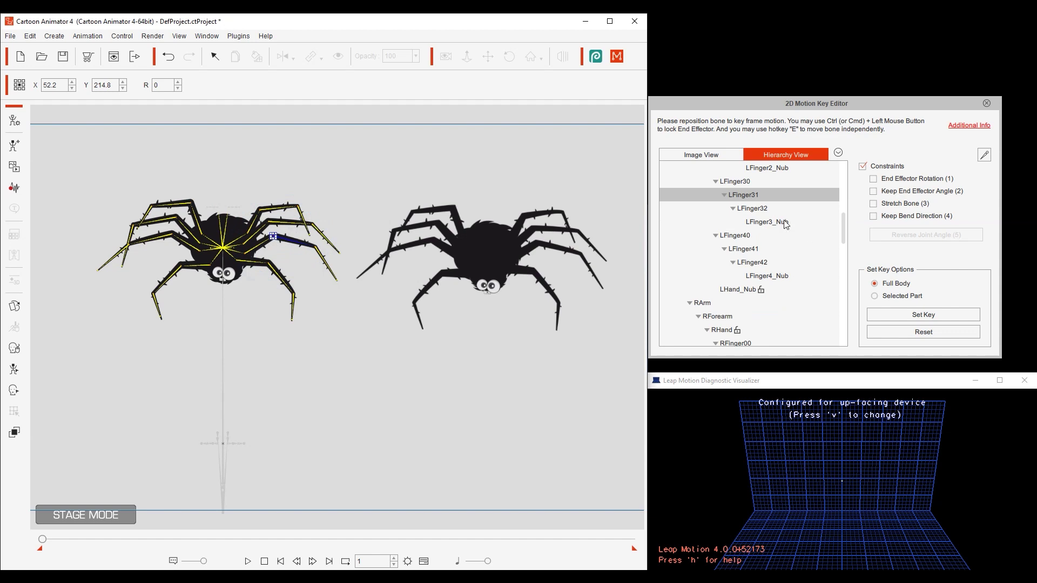
scroll(786, 225, down, 2)
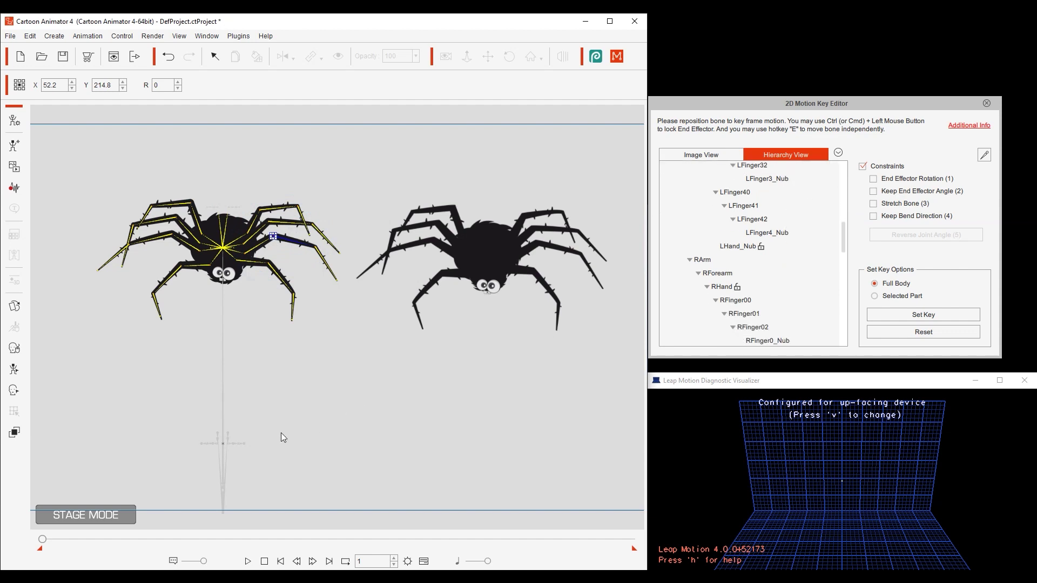
click(222, 414)
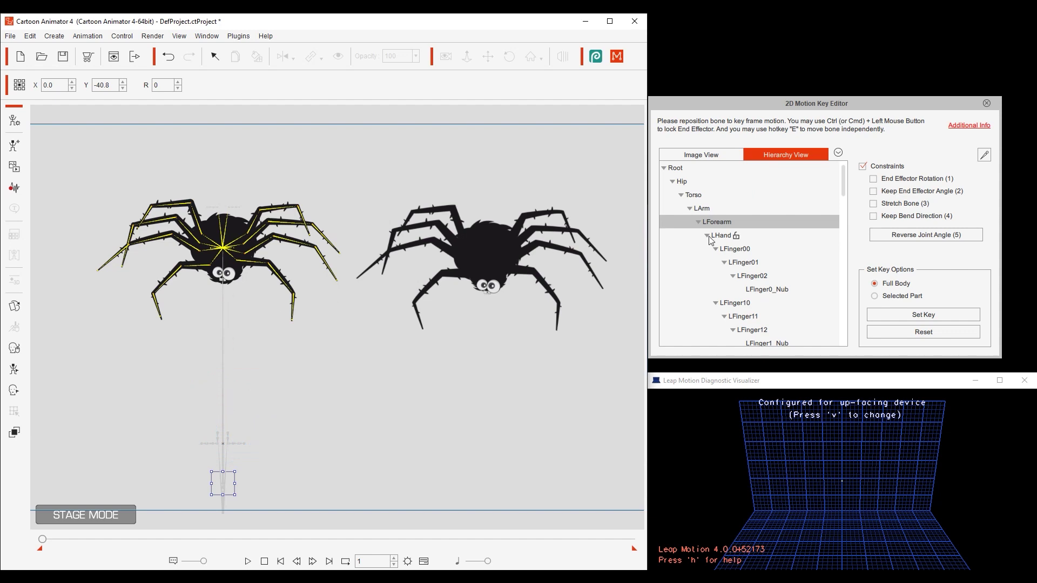
click(694, 157)
click(988, 103)
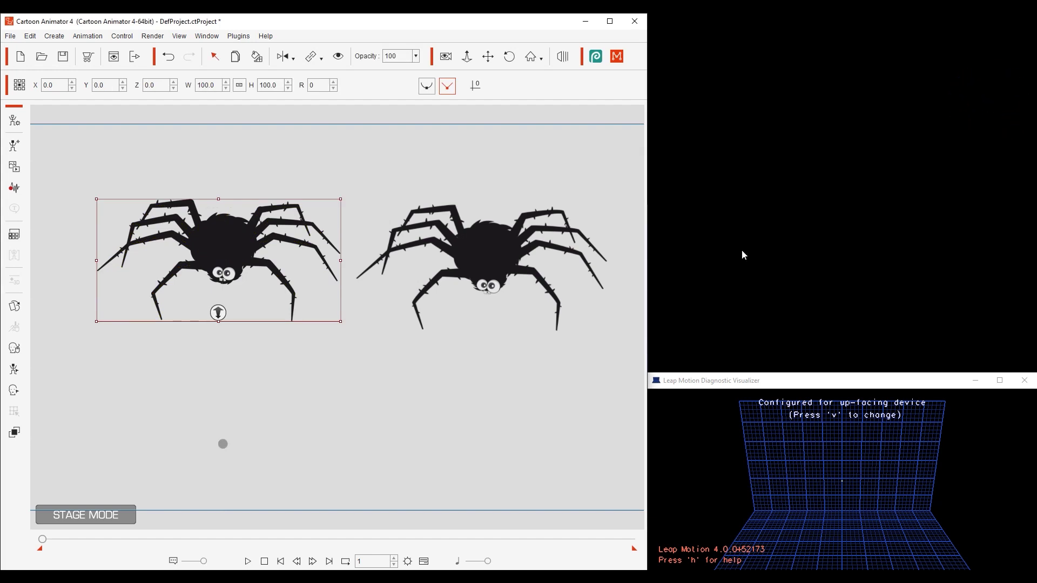
Inspect the free bone spider's leg bones in the Hierarchy View and Image View of the 2D Motion Key Editor, then close it
click(533, 357)
click(509, 260)
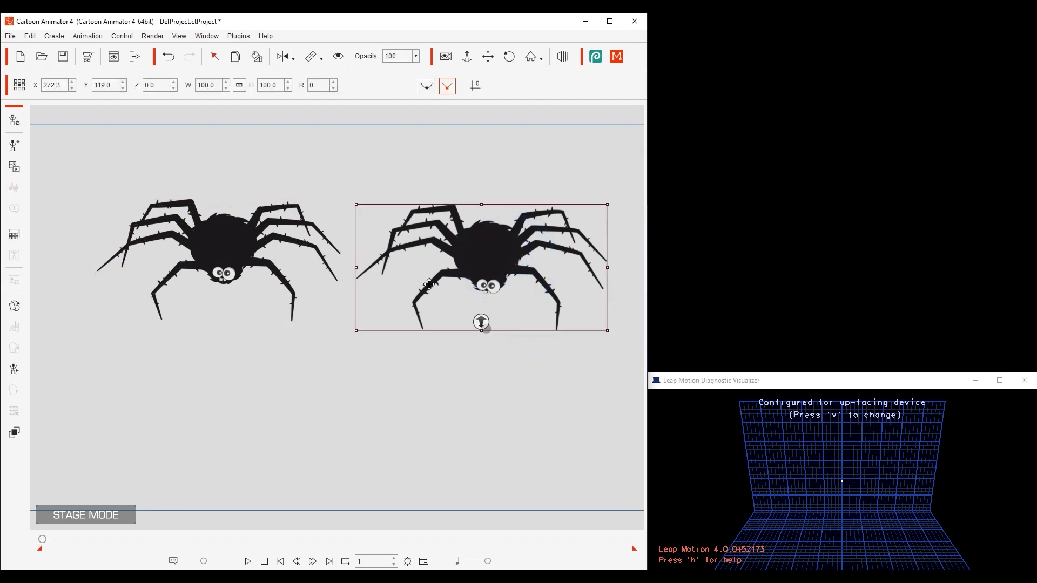
click(20, 374)
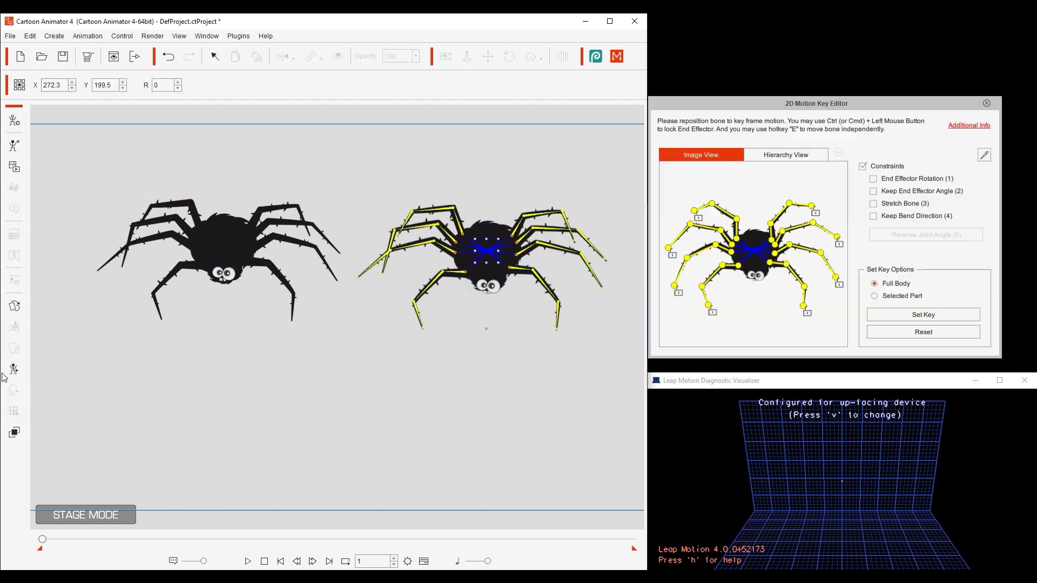
click(770, 159)
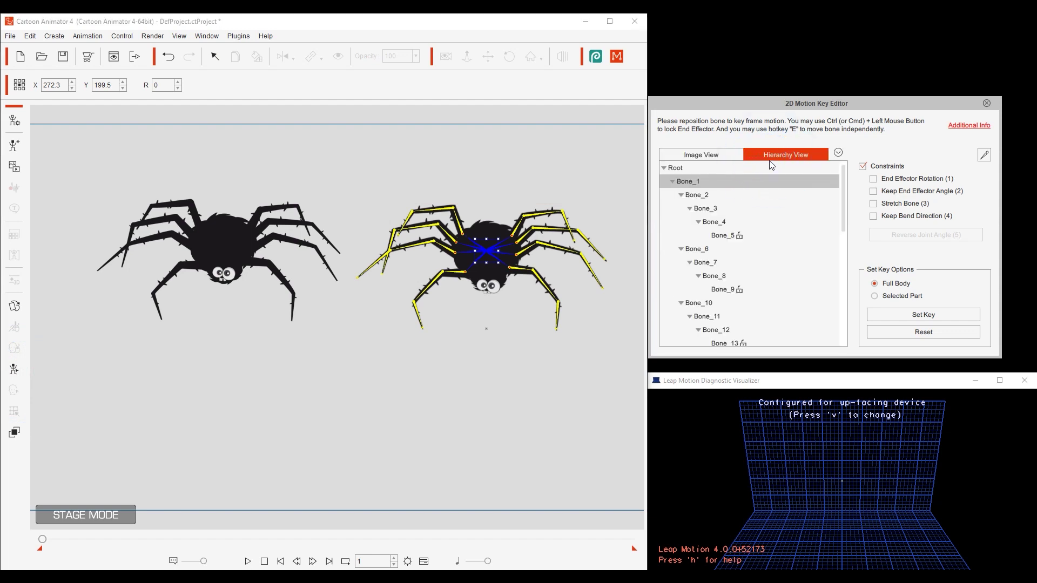
click(532, 231)
click(562, 229)
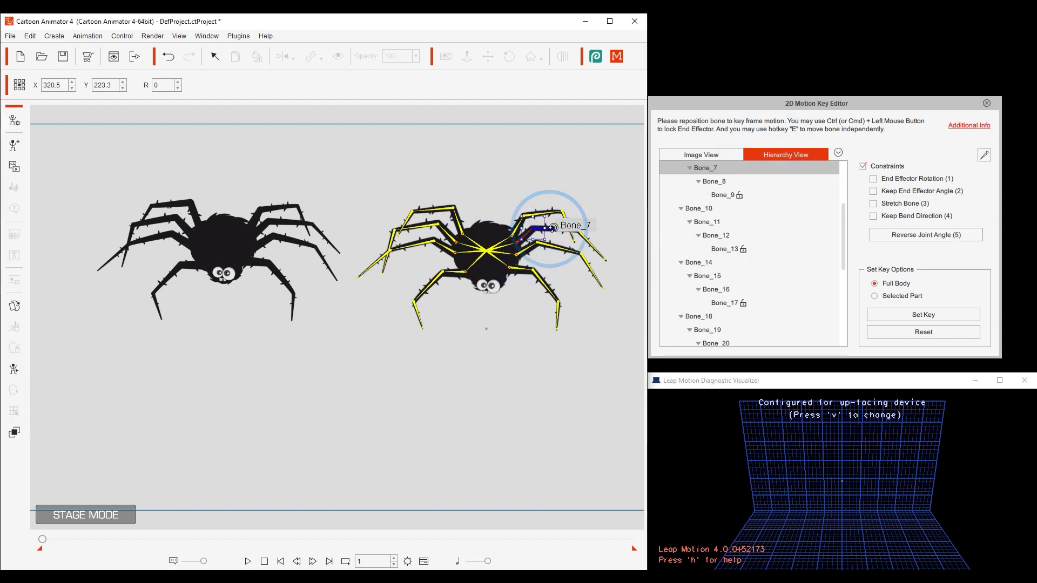
click(579, 235)
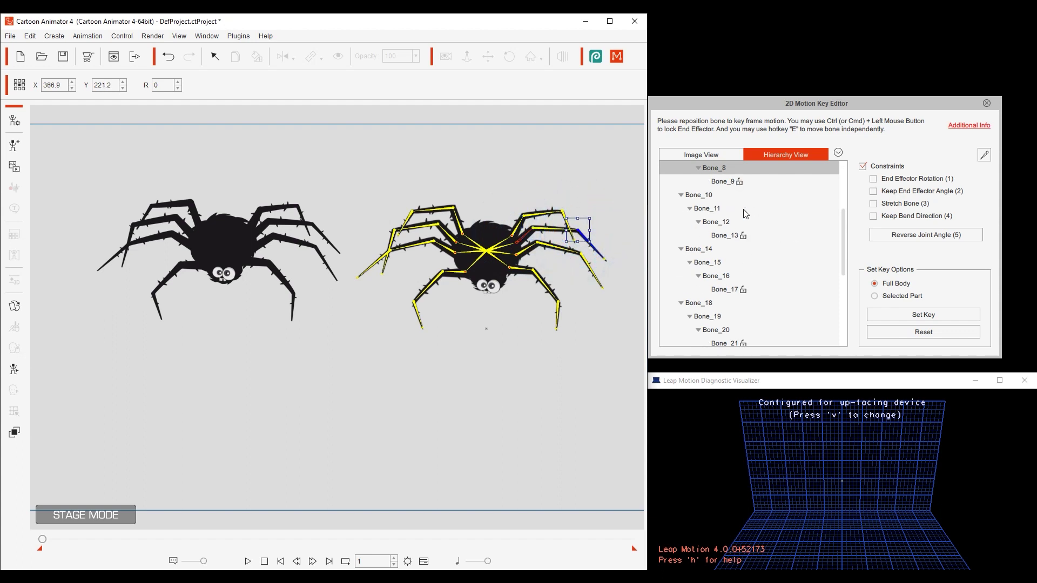
click(701, 155)
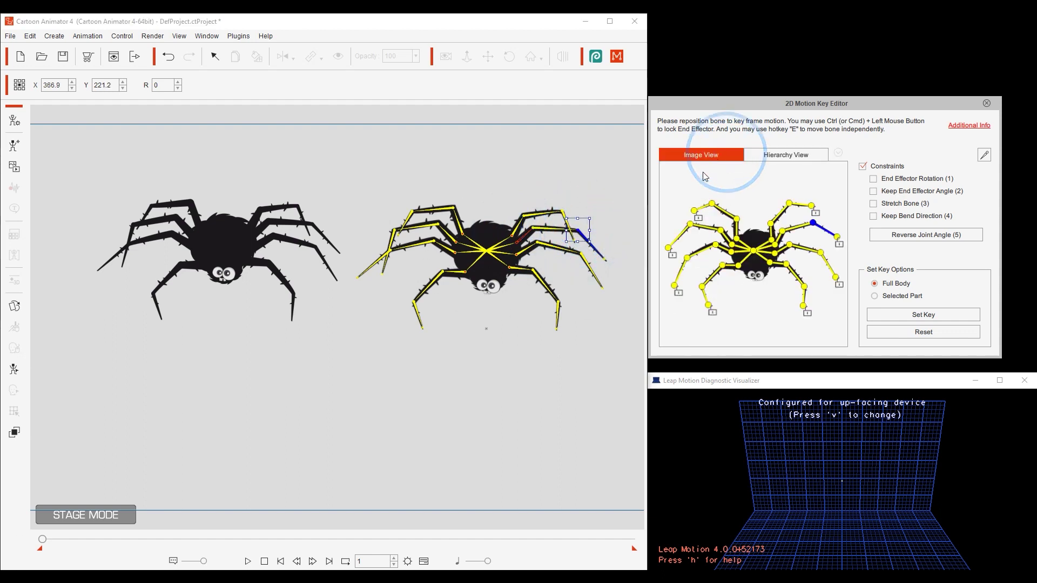
click(987, 103)
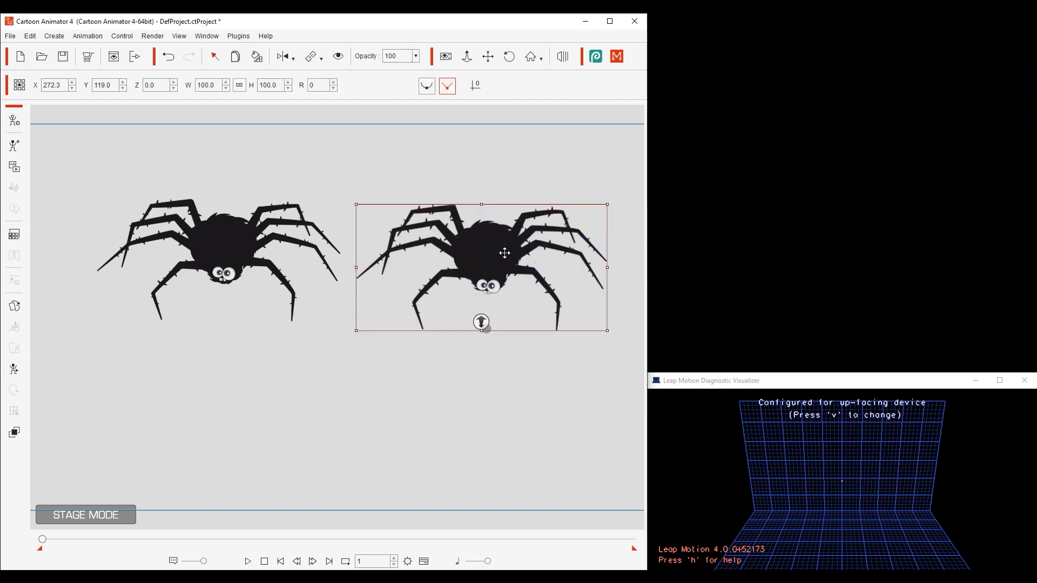
Delete the free bone spider and reselect the remaining bone hand spider
key(Delete)
drag(430, 302, 468, 368)
click(369, 291)
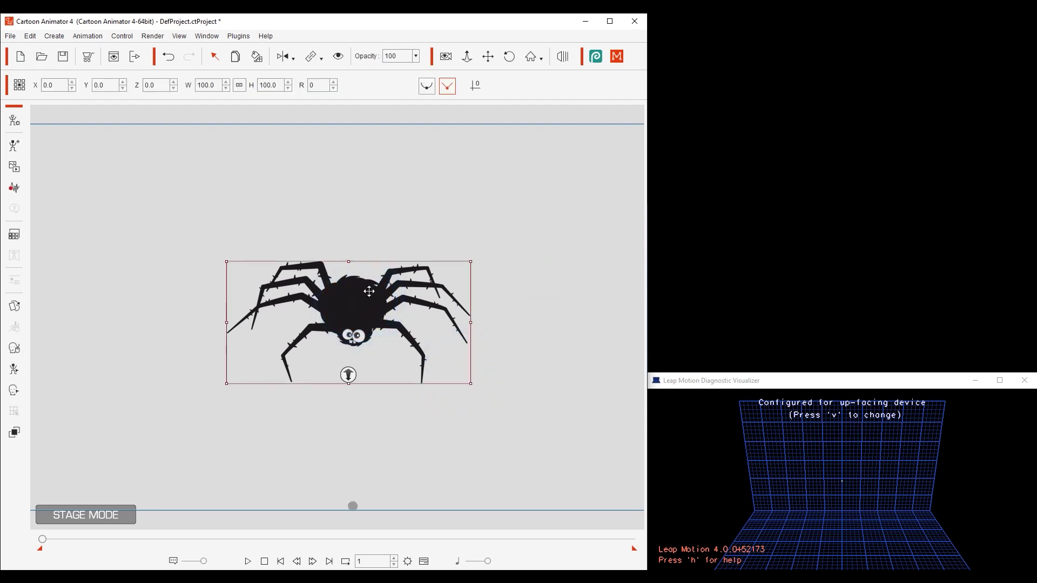
Open Motion LIVE 2D, activate the Leap Motion Controller connection, and assign it as the spider's hand gear
click(616, 56)
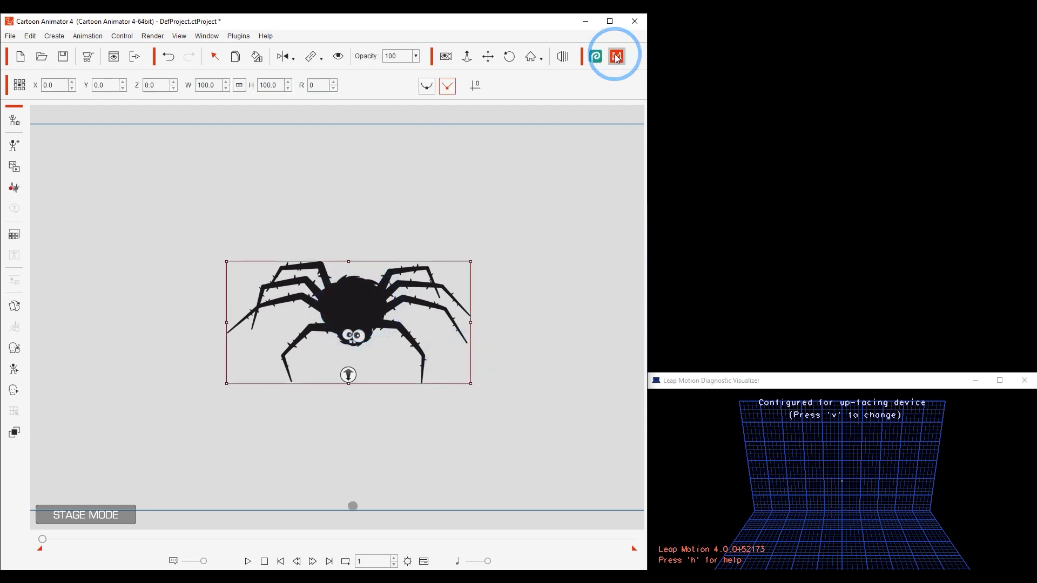
drag(504, 126, 829, 14)
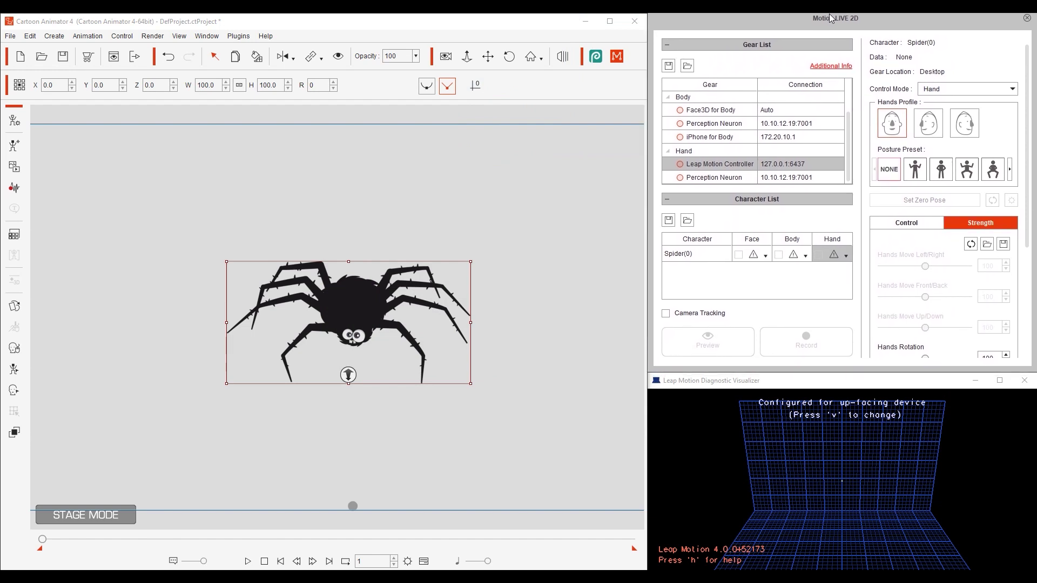
click(680, 164)
click(846, 256)
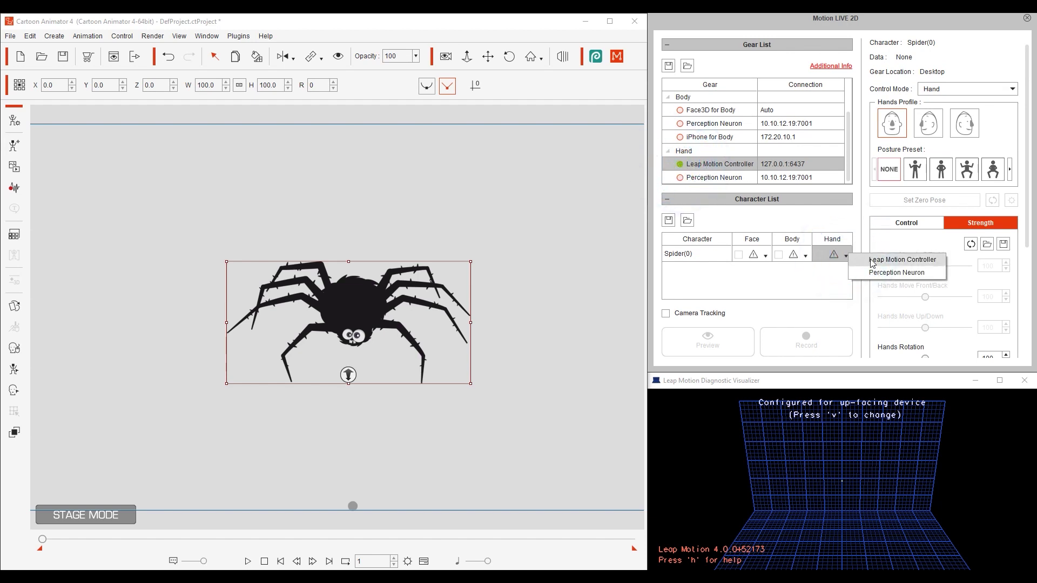
click(918, 261)
Assign Left Hand Data to the Actor Left Hand control and calibrate the hands with Set Zero Pose
click(904, 225)
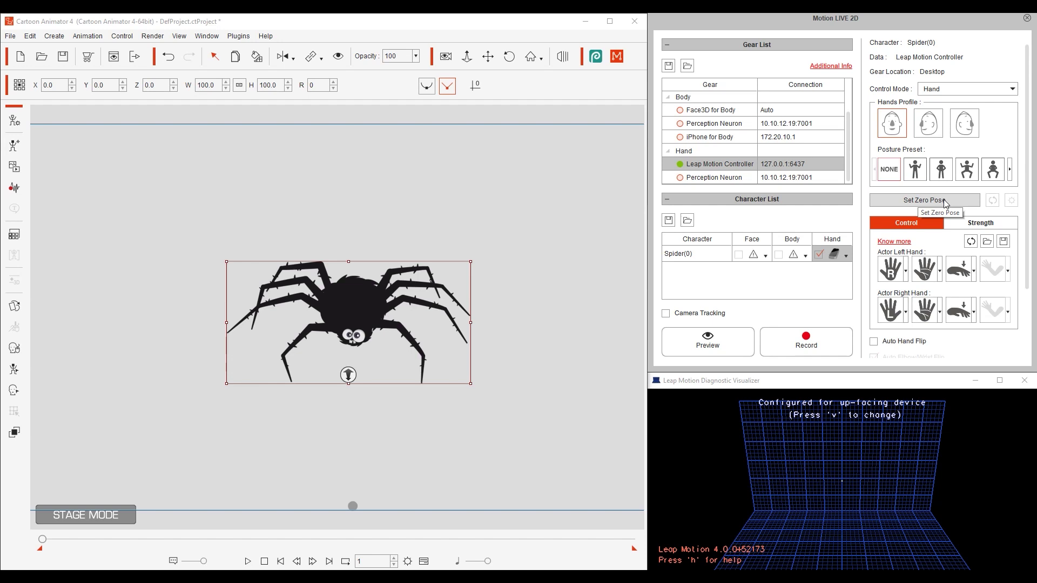
click(908, 276)
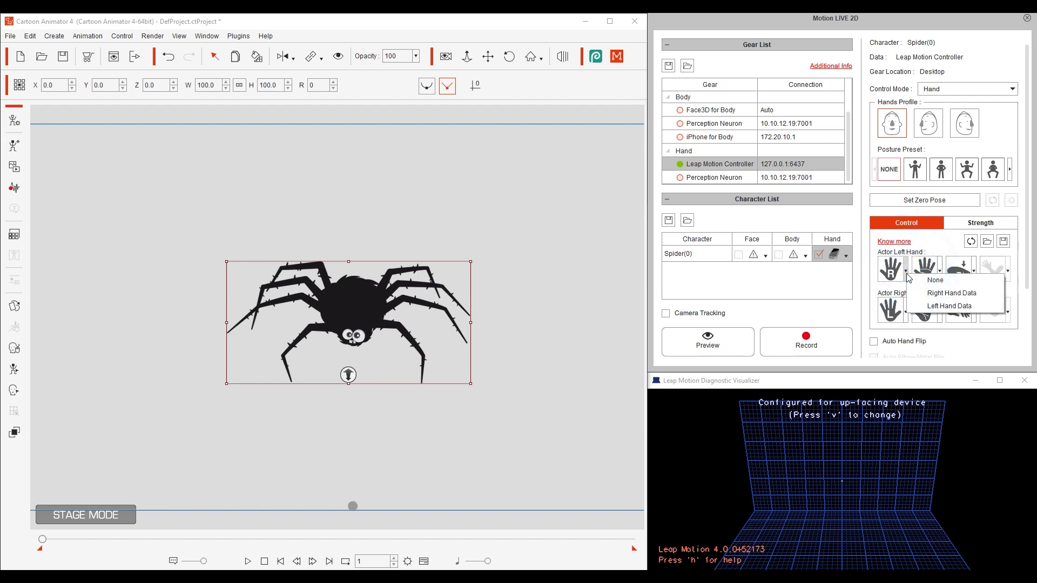
click(968, 311)
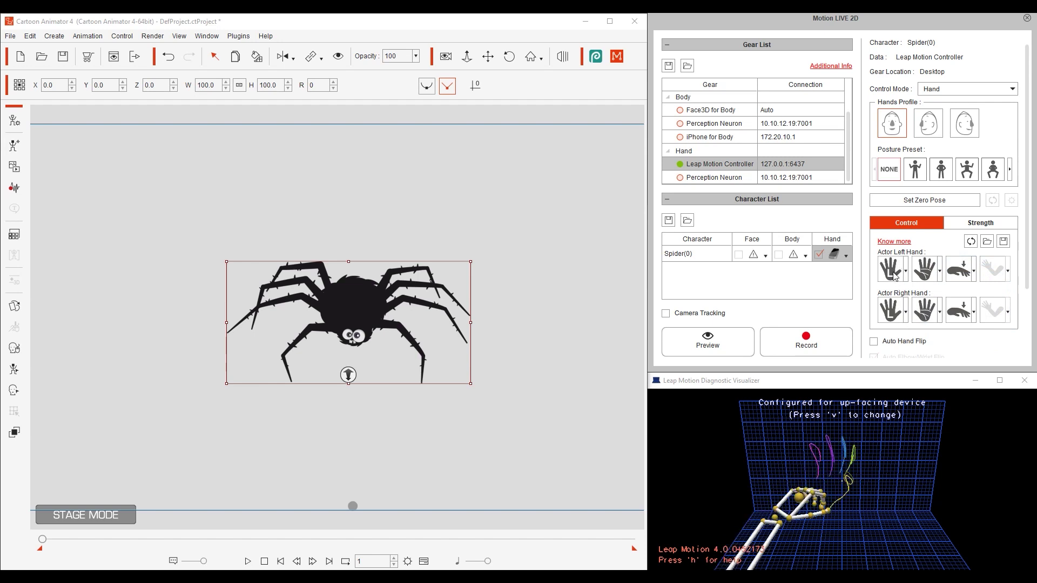
click(960, 208)
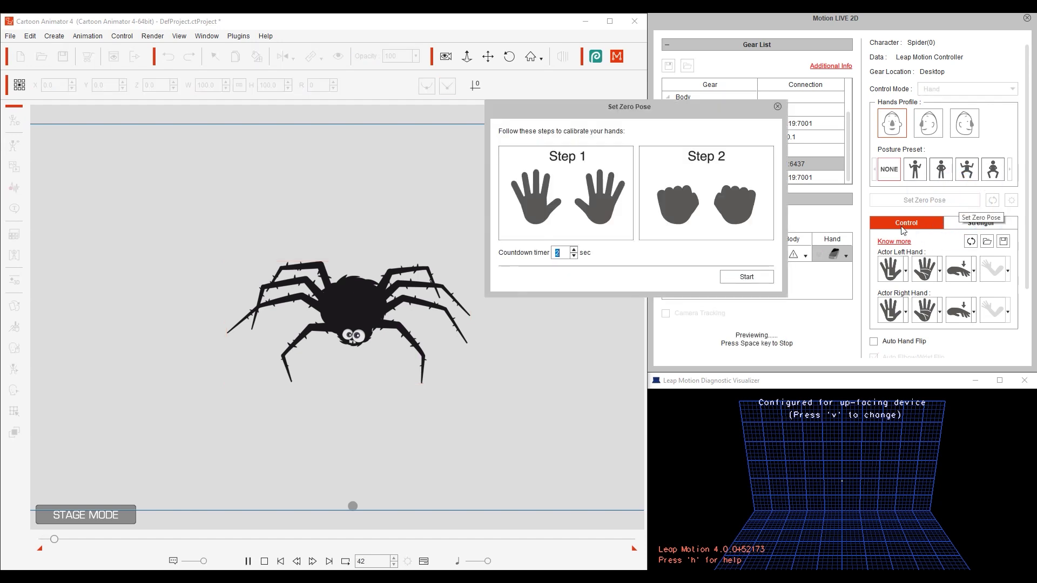
click(746, 277)
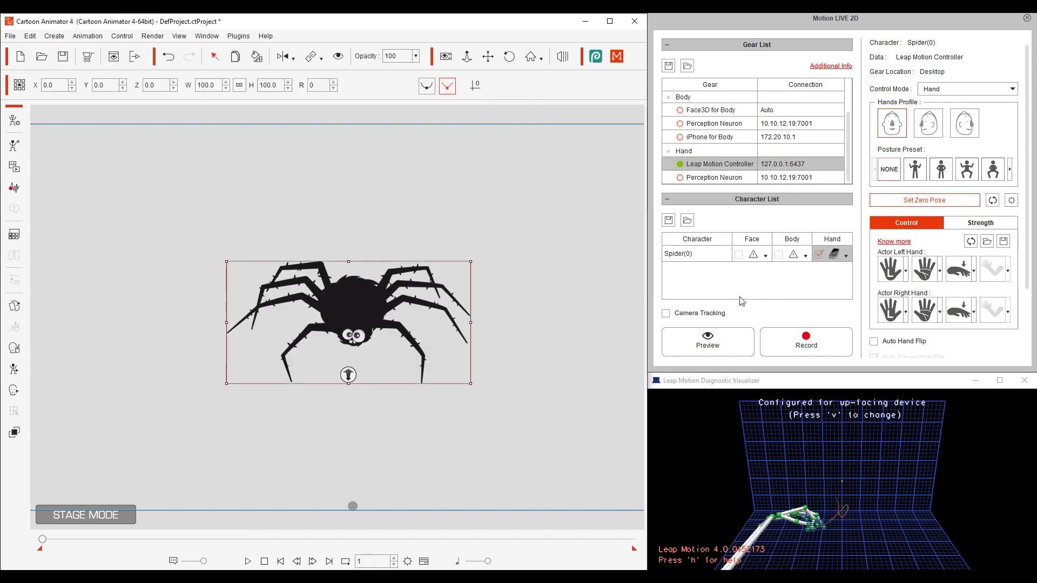
Preview the spider's hand capture and set the Hands Rotation strength to 0 while it runs, then stop the preview
click(708, 344)
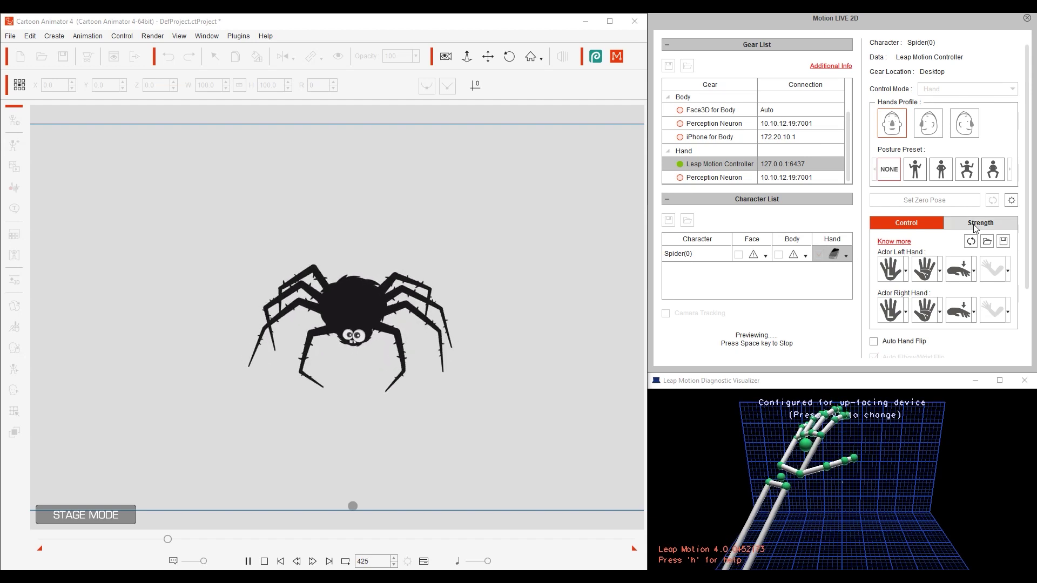
click(1004, 224)
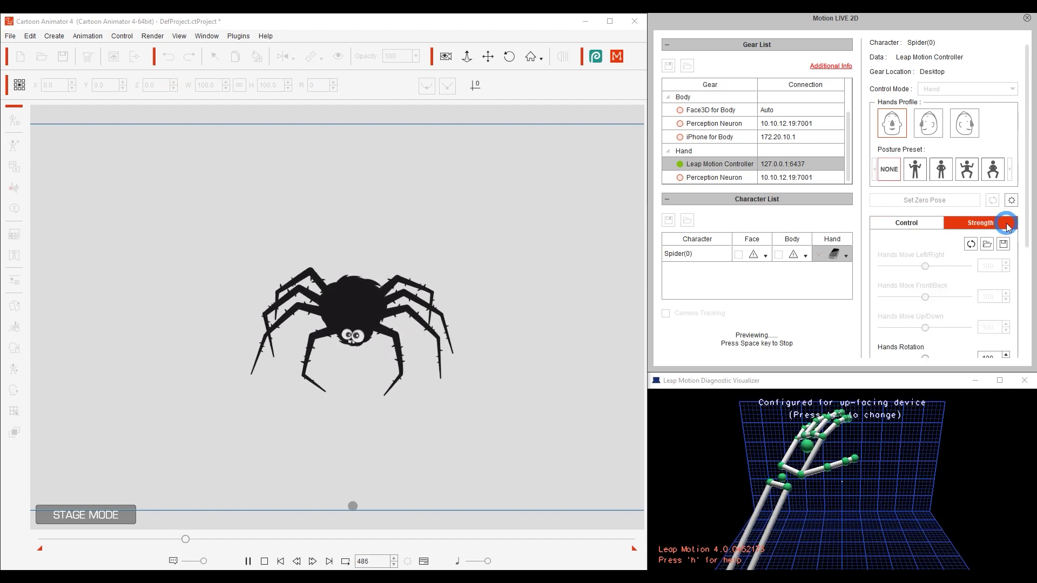
scroll(1021, 220, down, 3)
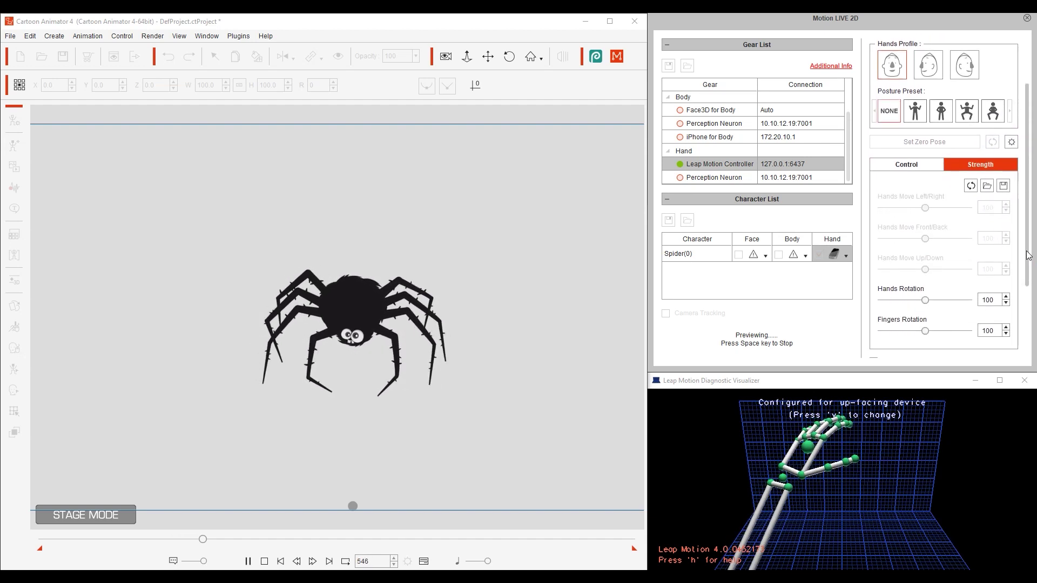
drag(924, 266, 880, 268)
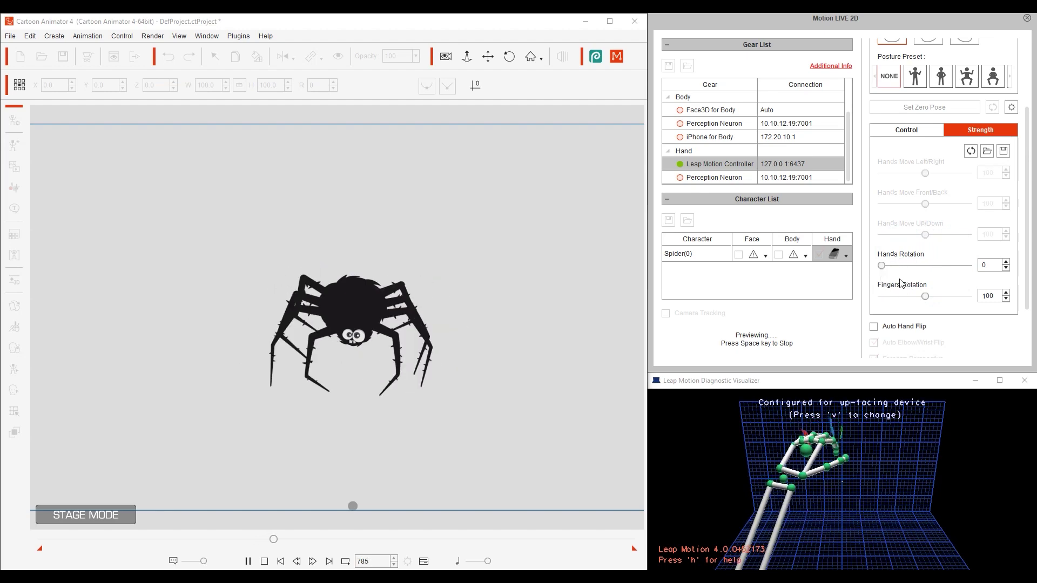
click(909, 132)
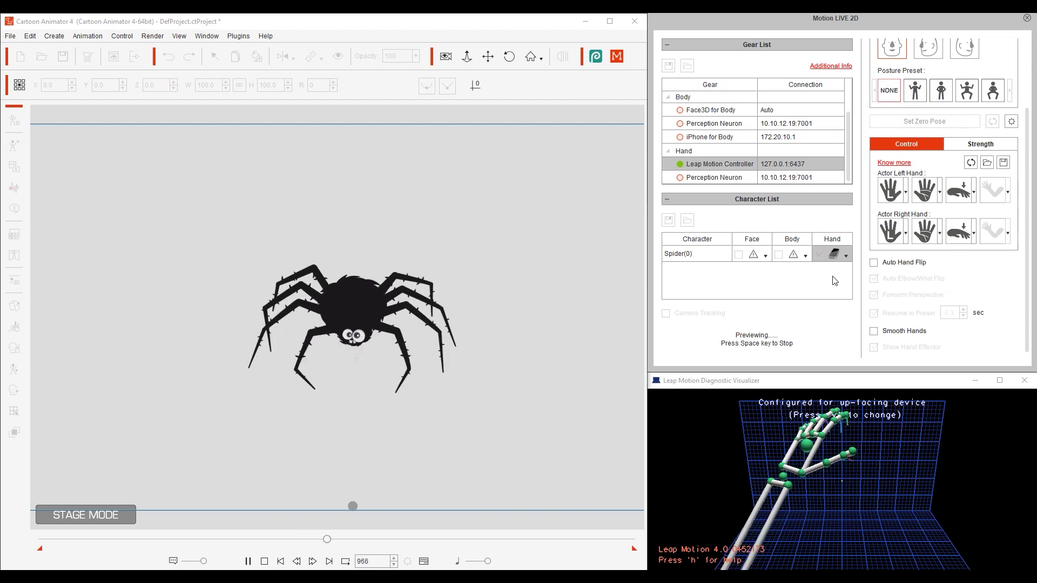
key(space)
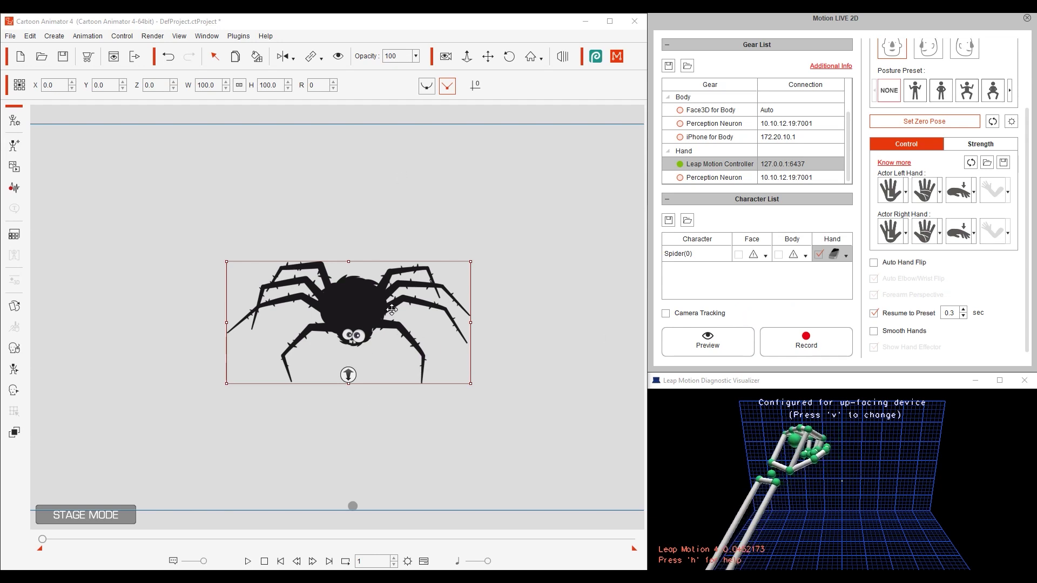
Switch the spider's control mode to Forearm IK and start a live preview
drag(1030, 267, 1030, 199)
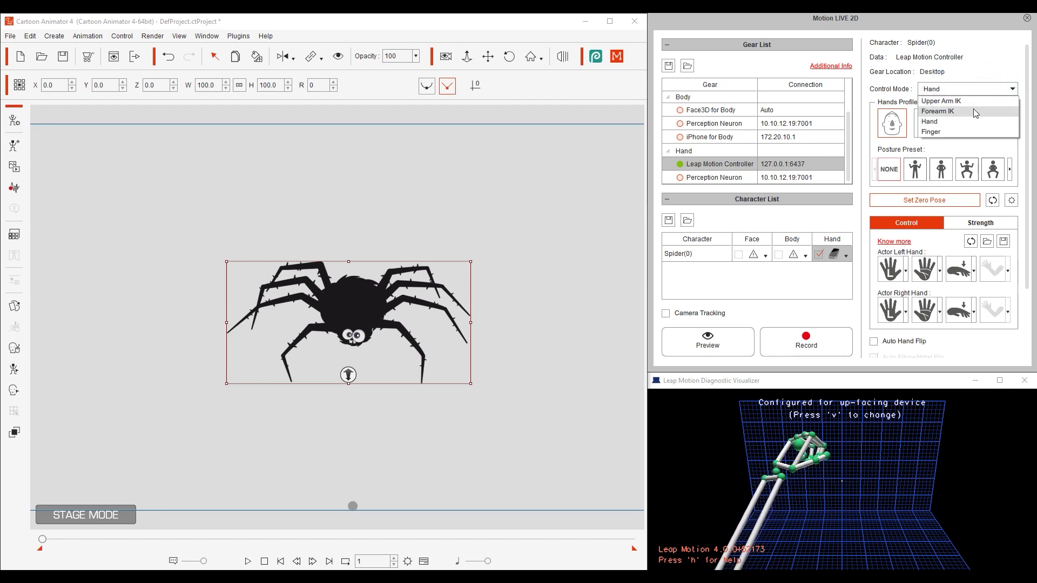
click(976, 113)
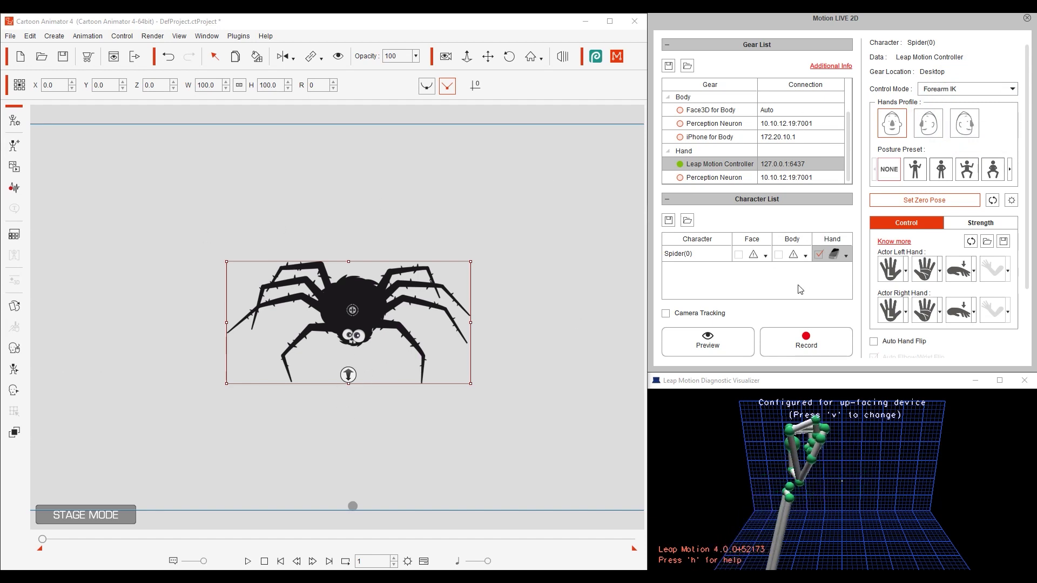
click(725, 350)
key(space)
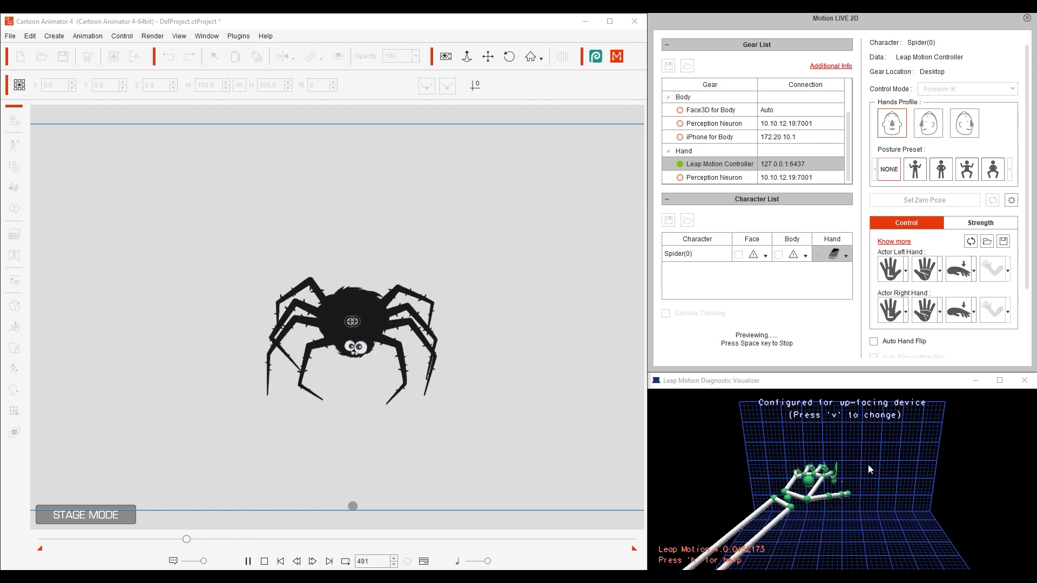
Set Hands Move Left/Right strength to 0 and Hands Move Up/Down to 200, then stop the preview
click(979, 222)
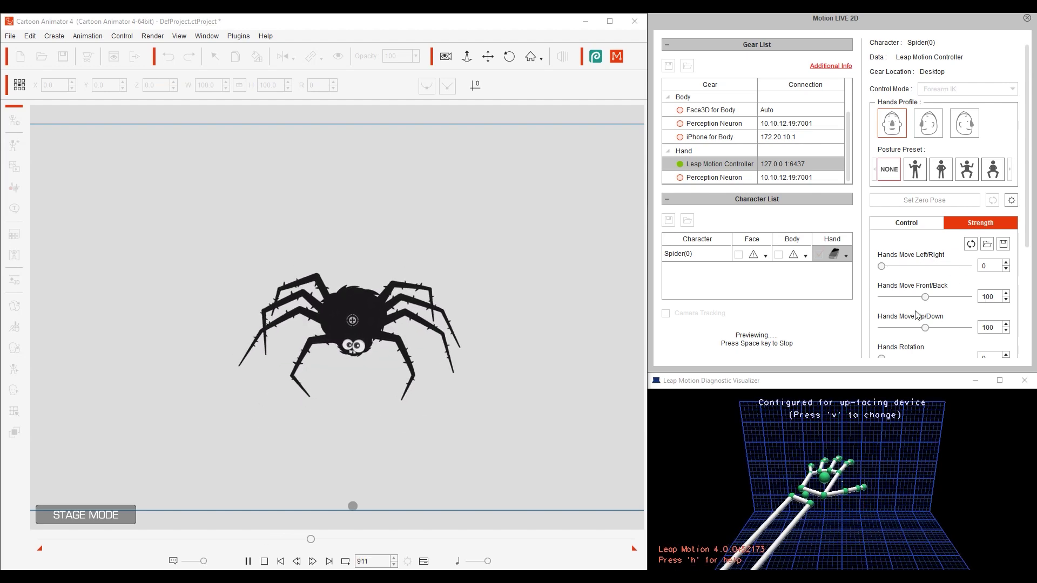
drag(927, 333, 949, 333)
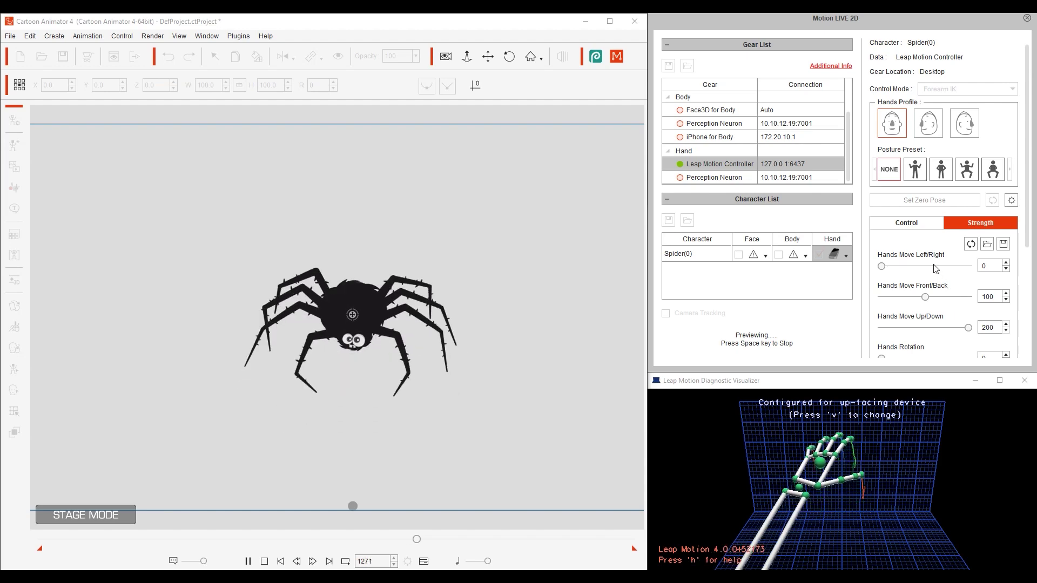
click(925, 227)
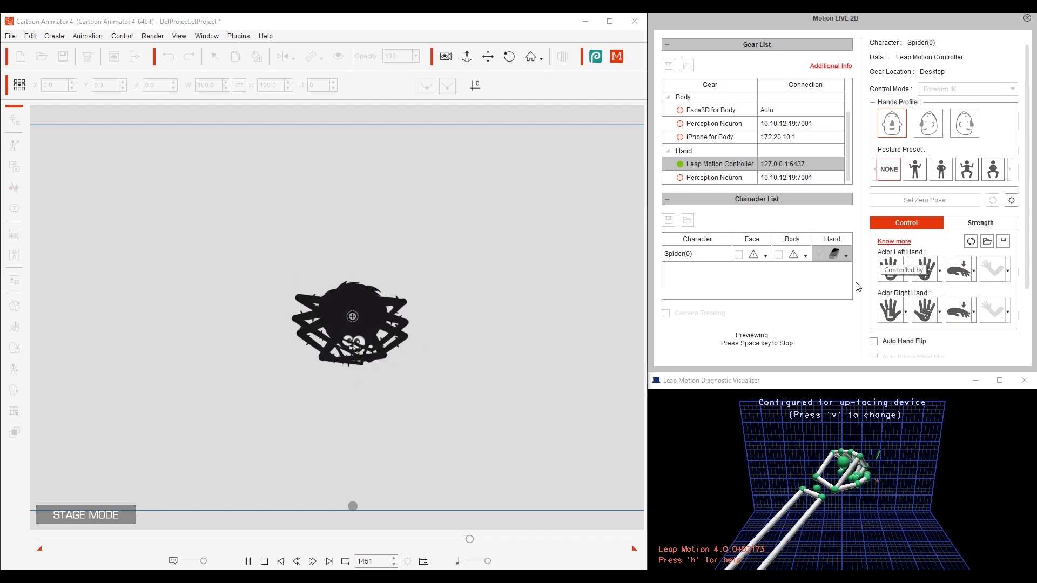
click(761, 338)
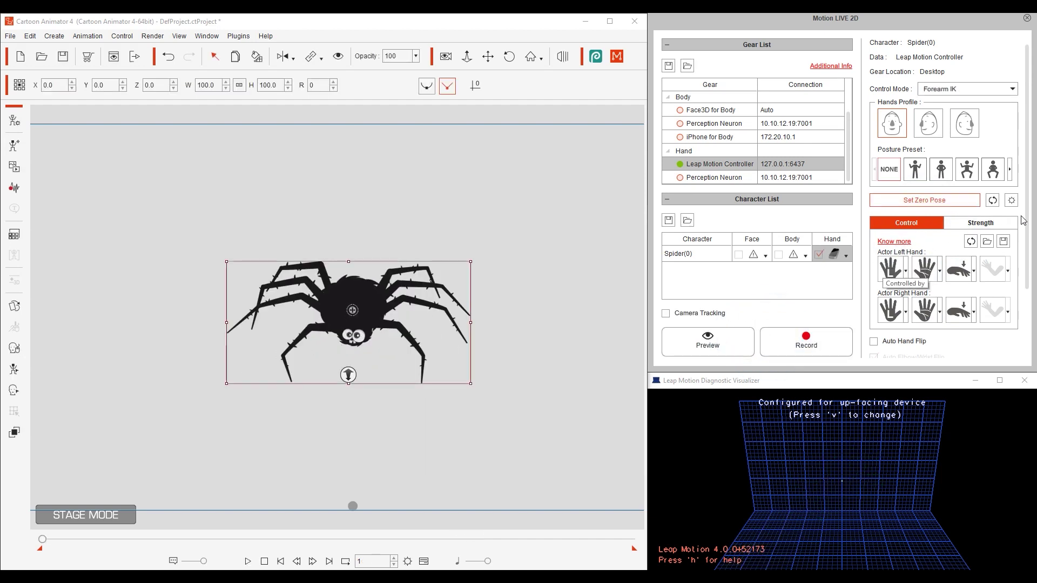
Preview the spider in Forearm IK mode and enable Auto Hand Flip before stopping
drag(1026, 220, 1028, 296)
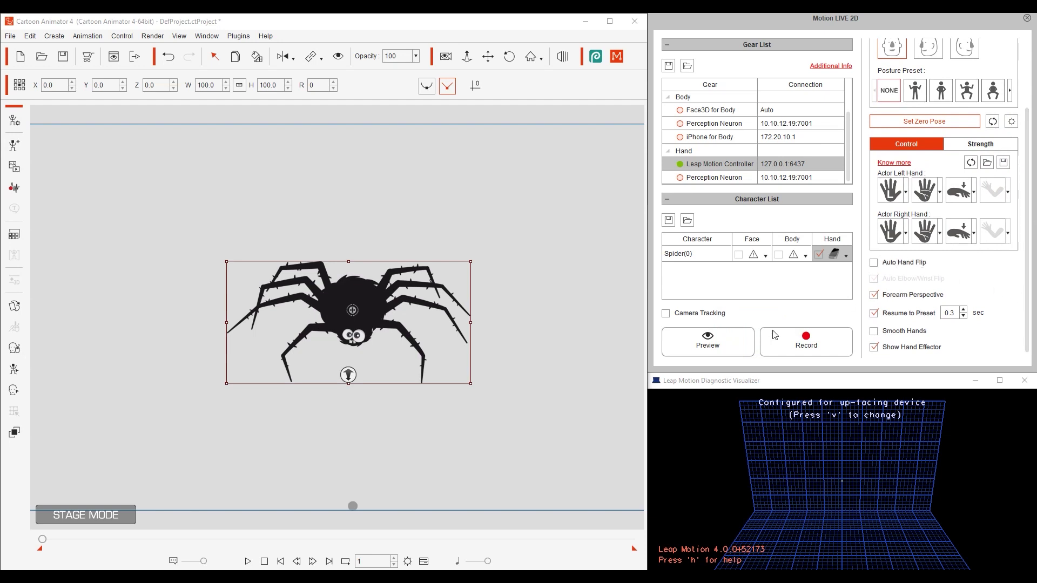
click(737, 337)
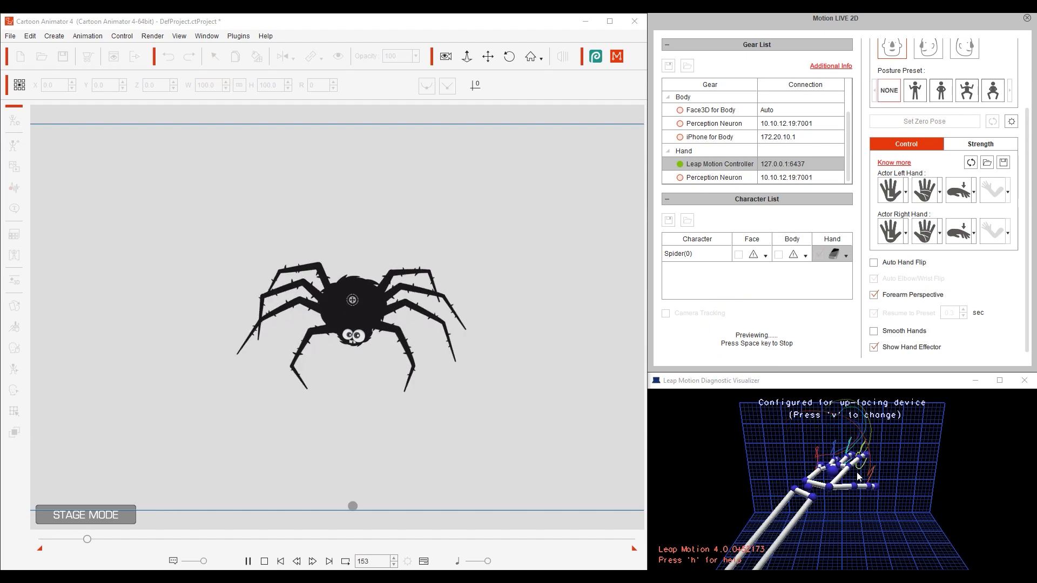
click(873, 263)
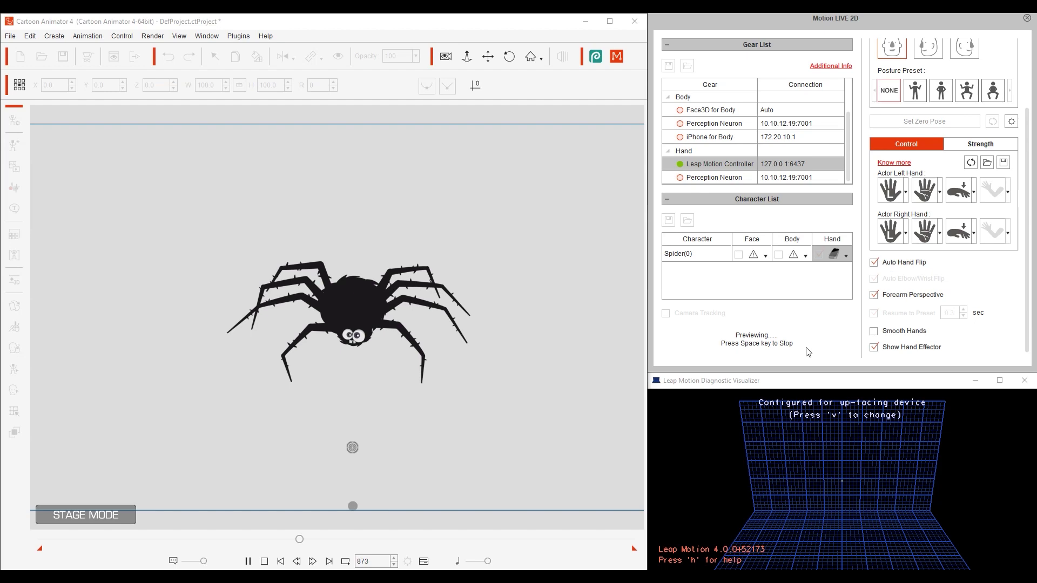
key(space)
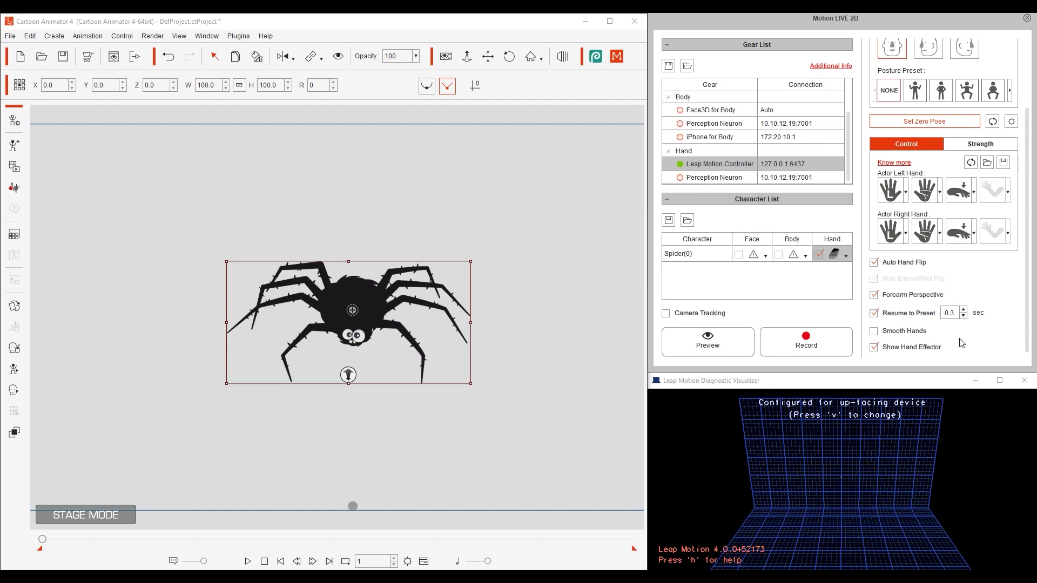
Set Resume to Preset to 1.0 sec, previewing the spider's hand capture before and after the change
click(743, 342)
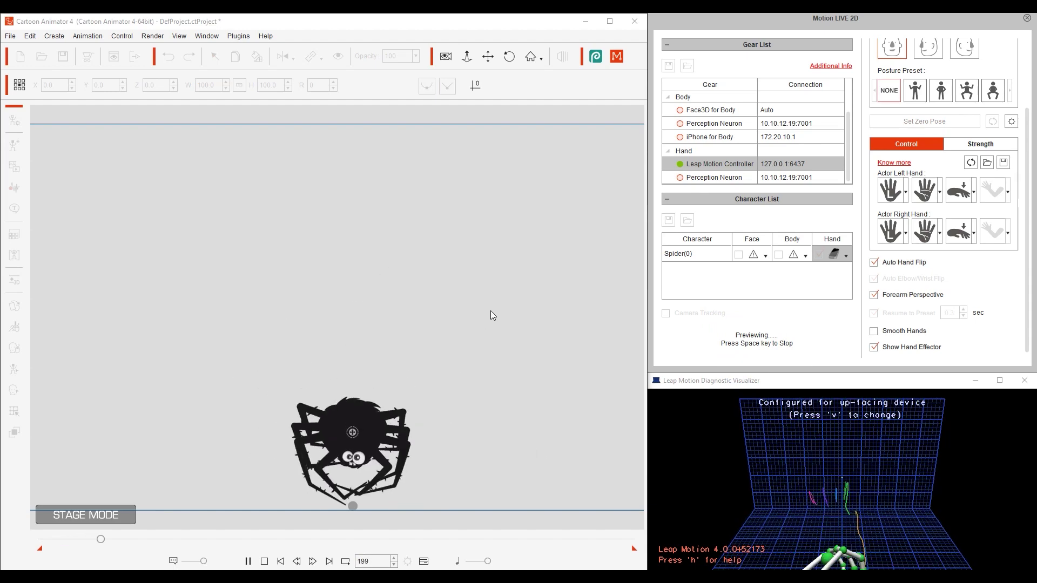
click(762, 339)
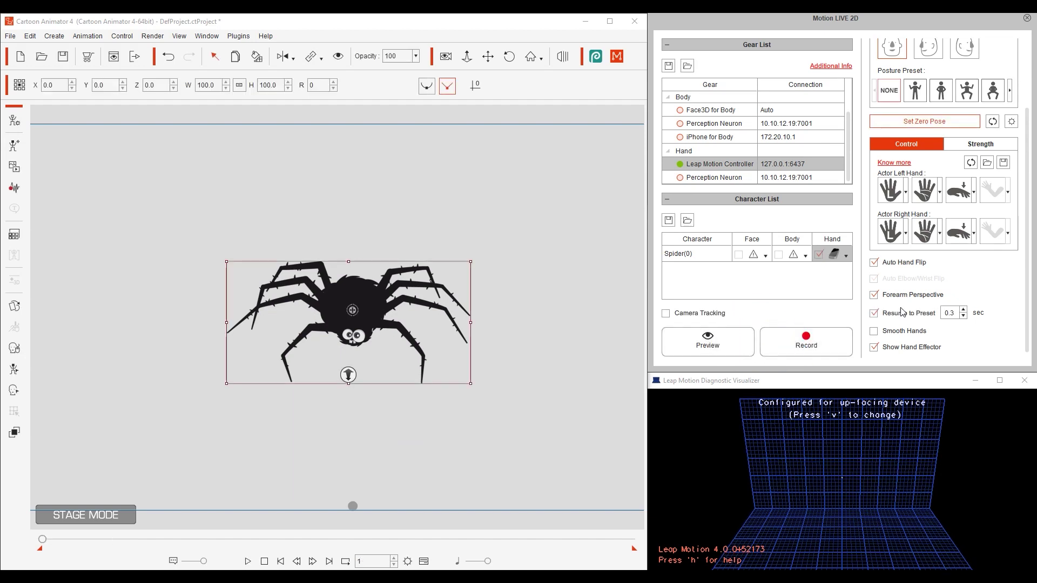
click(958, 313)
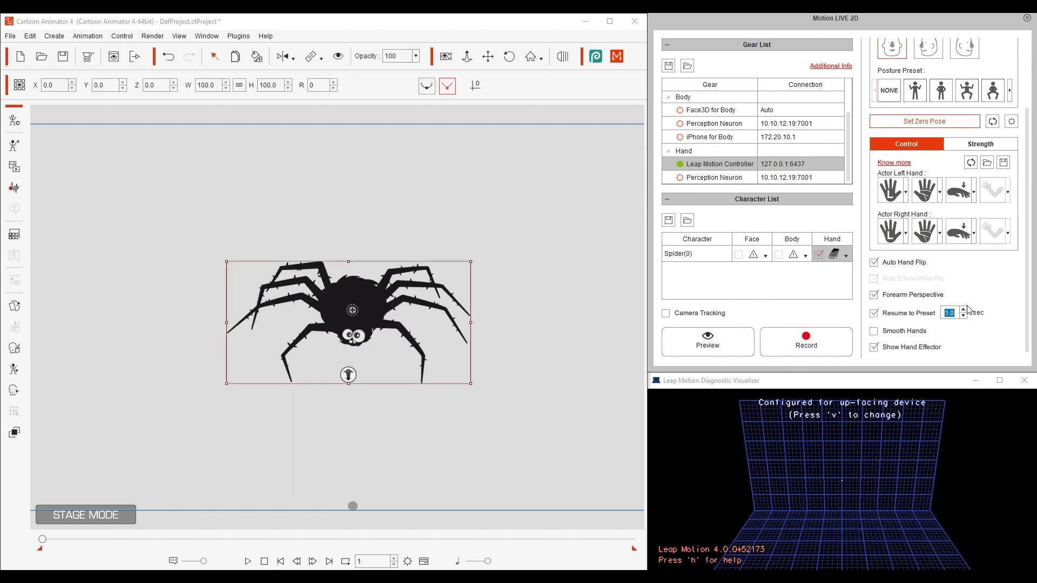
click(748, 337)
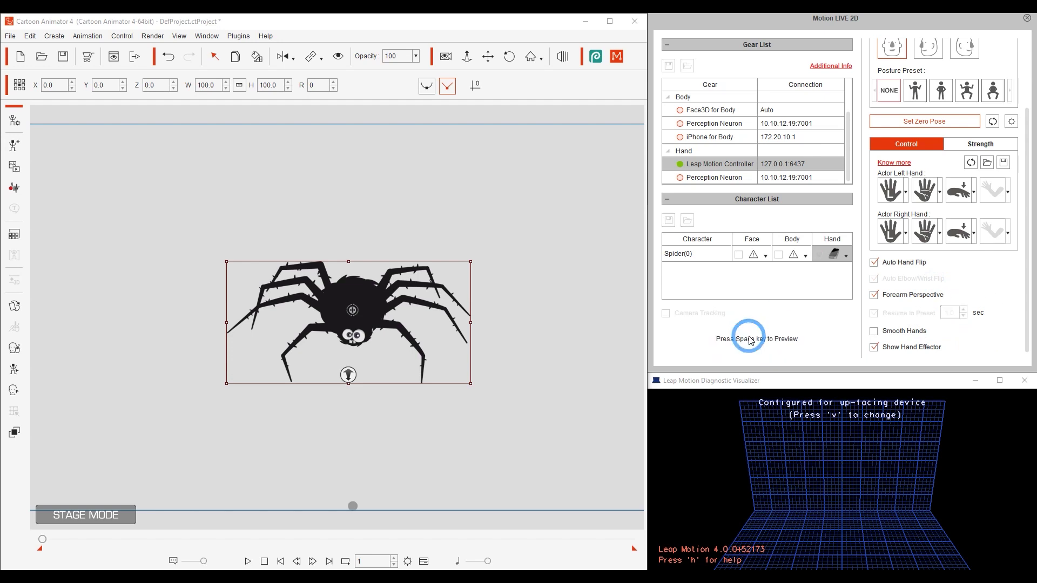
key(space)
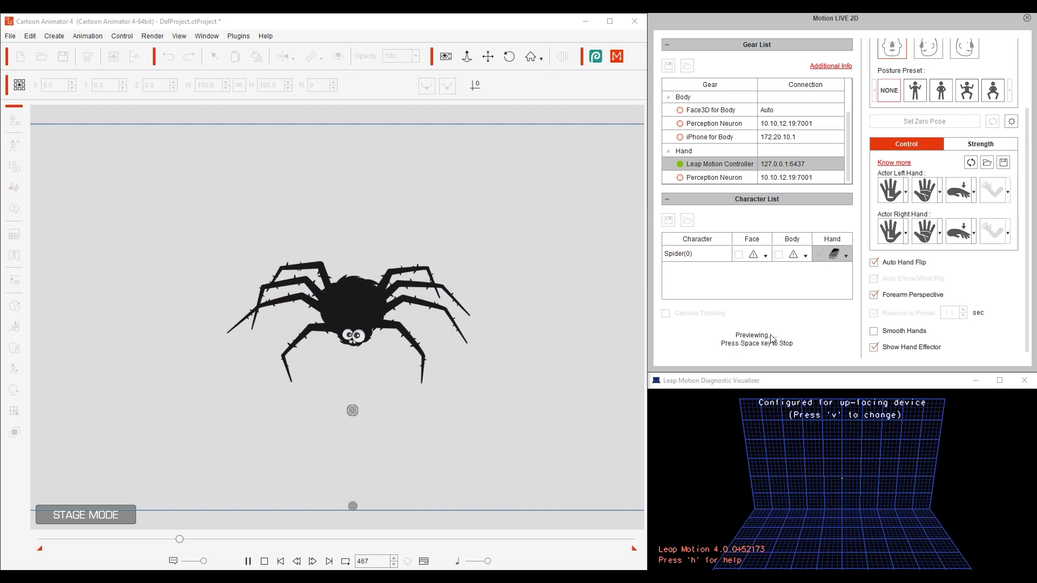
key(space)
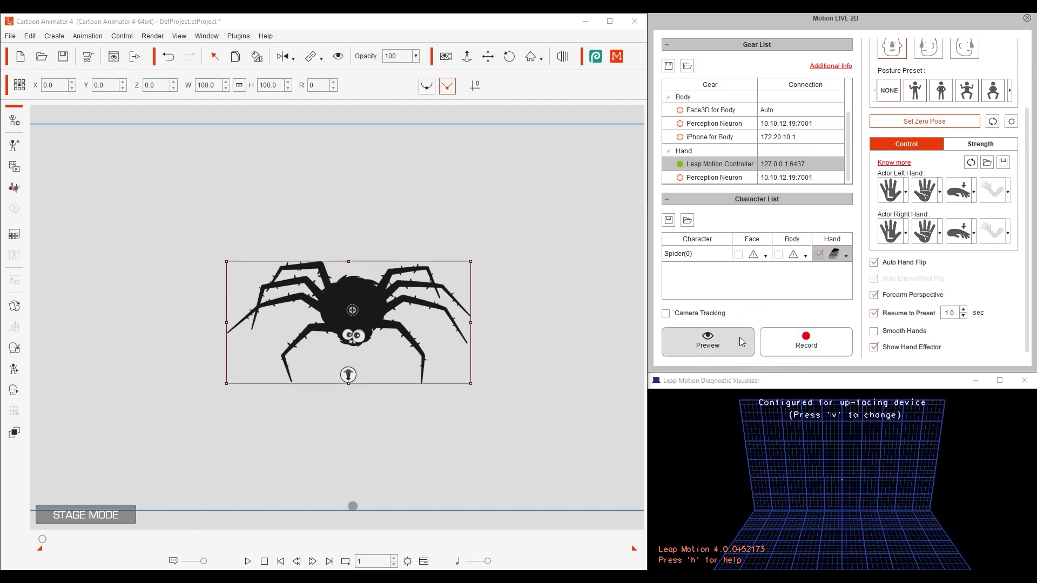
Move the spider higher on the stage and record its hand-driven motion
click(792, 339)
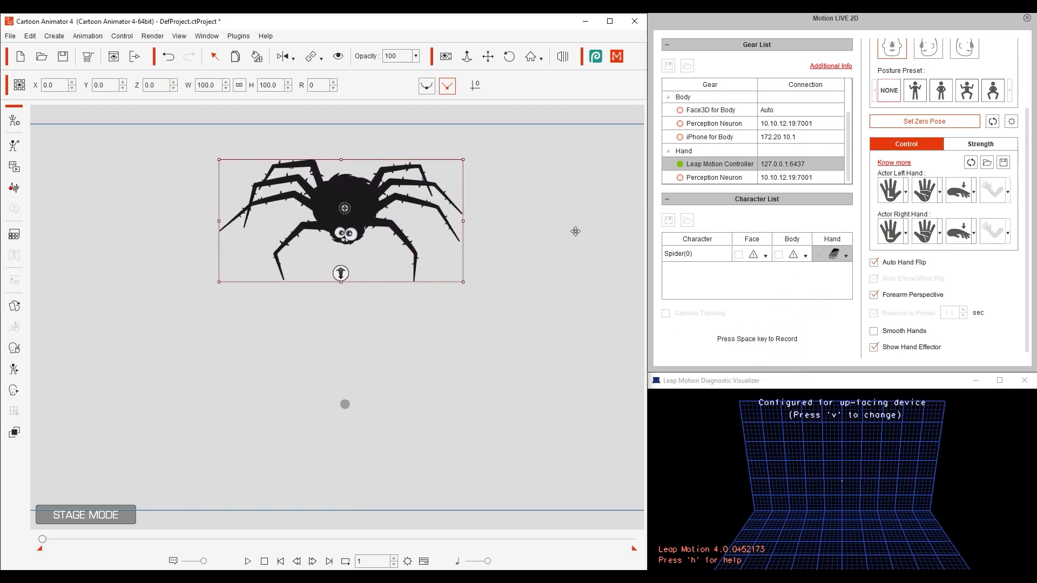
click(762, 344)
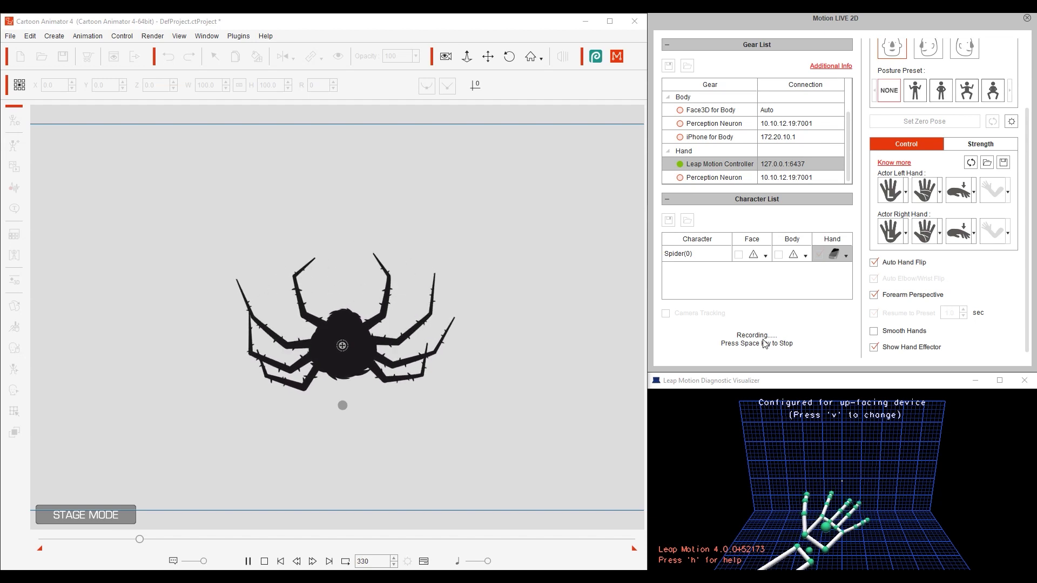
click(762, 340)
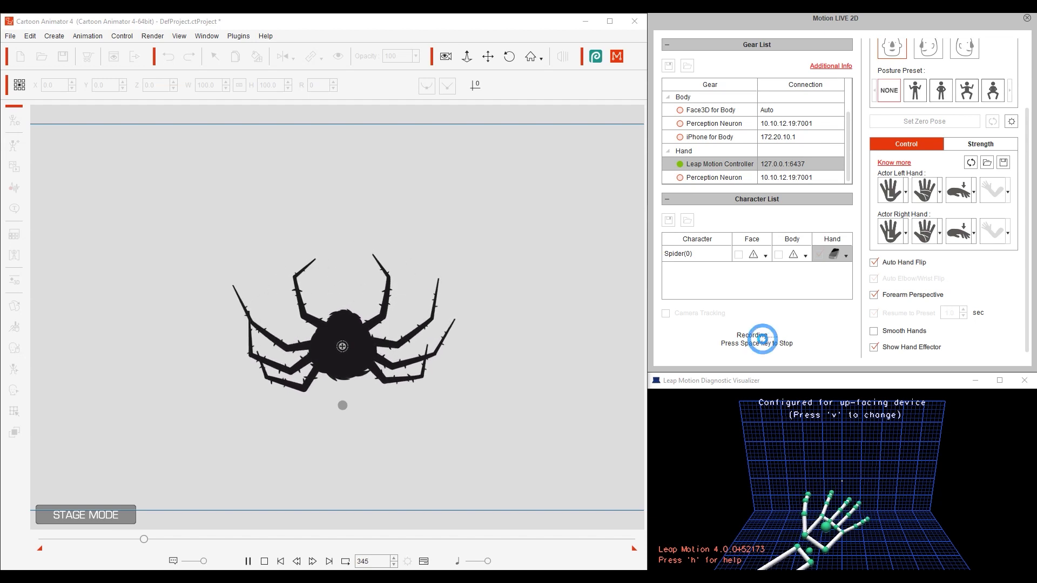
click(264, 561)
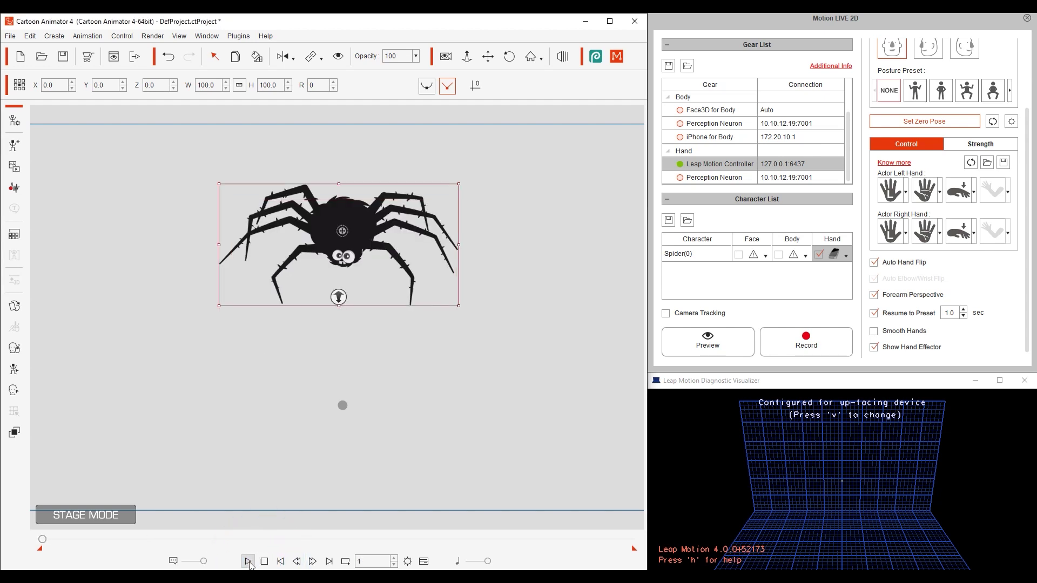
Play back the recorded spider motion, then pause it and deselect the spider
click(248, 561)
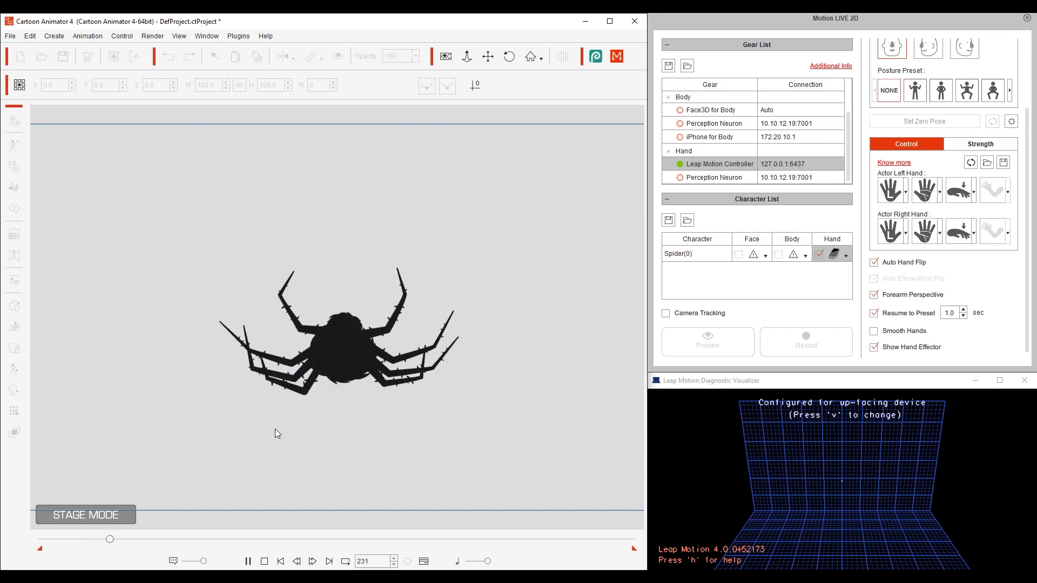
click(249, 563)
click(423, 443)
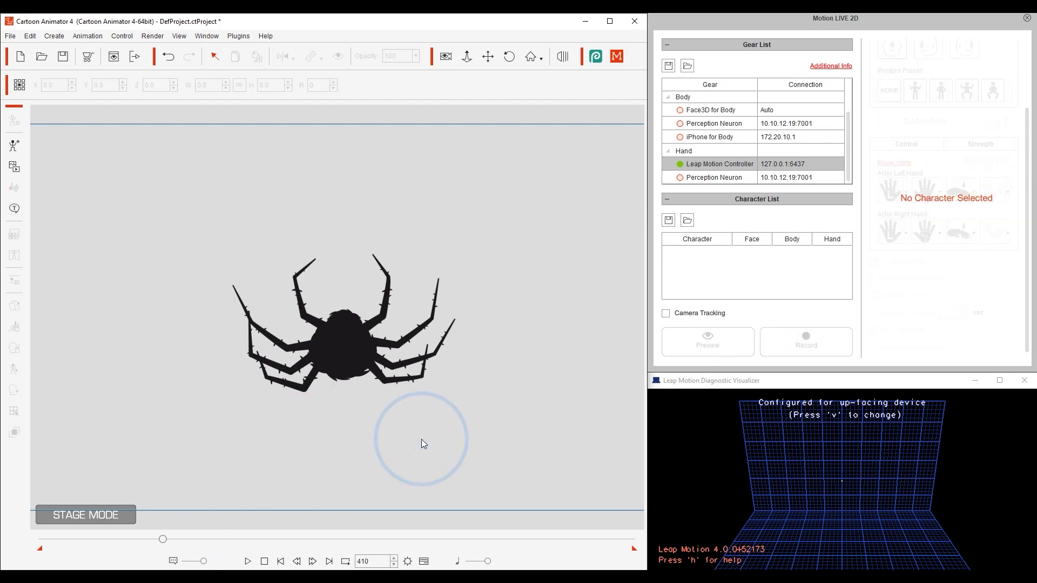